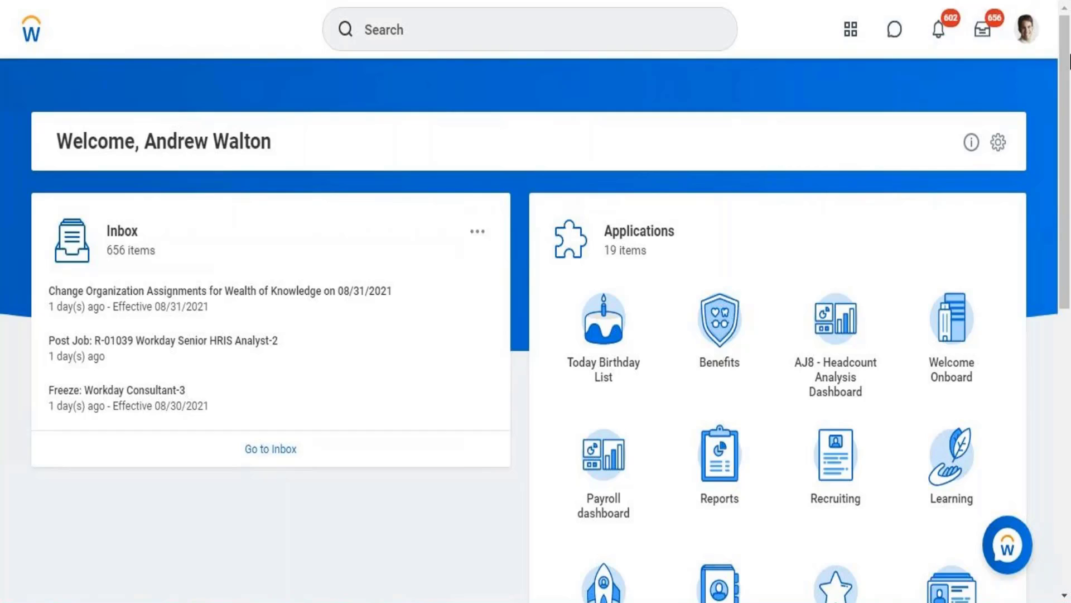
Open the signed-in worker's own profile and expand the full list of profile sections
{"action": "left_click", "coordinate": [1029, 36]}
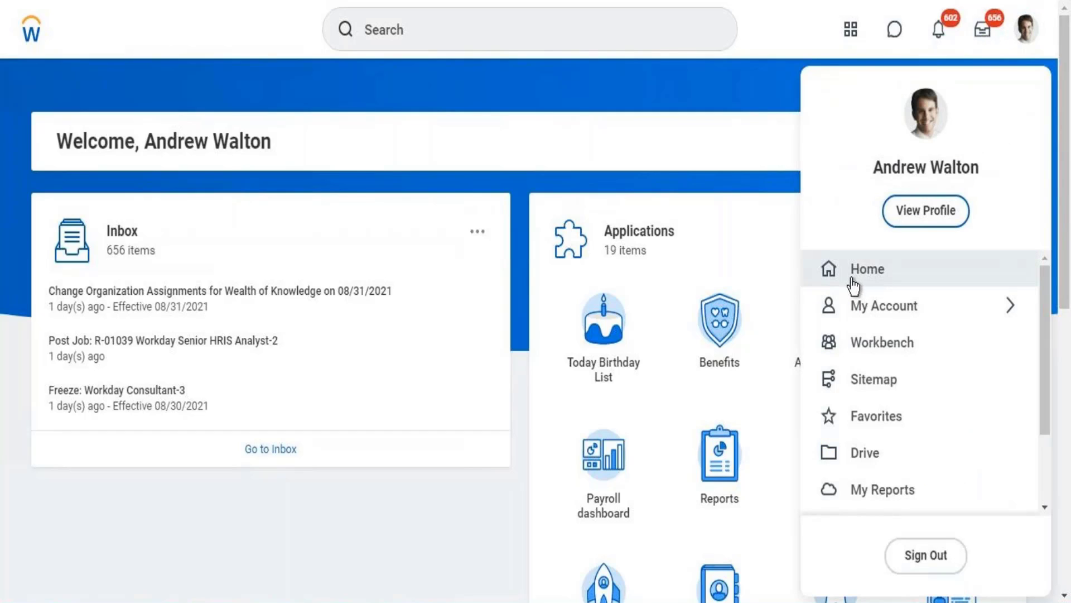
{"action": "left_click", "coordinate": [916, 213]}
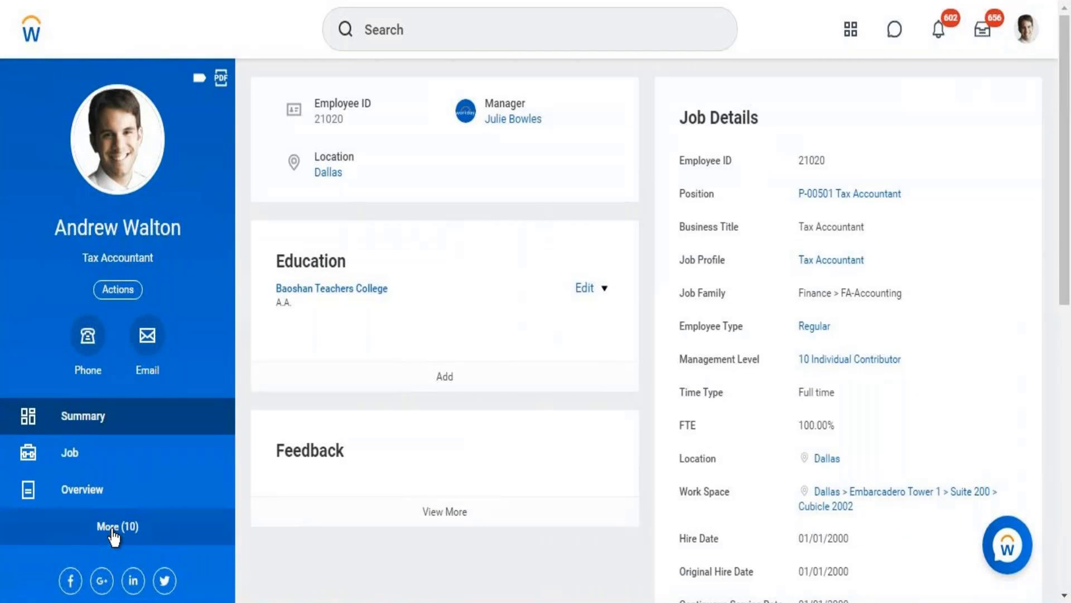
{"action": "left_click", "coordinate": [114, 537]}
{"action": "left_click", "coordinate": [111, 530]}
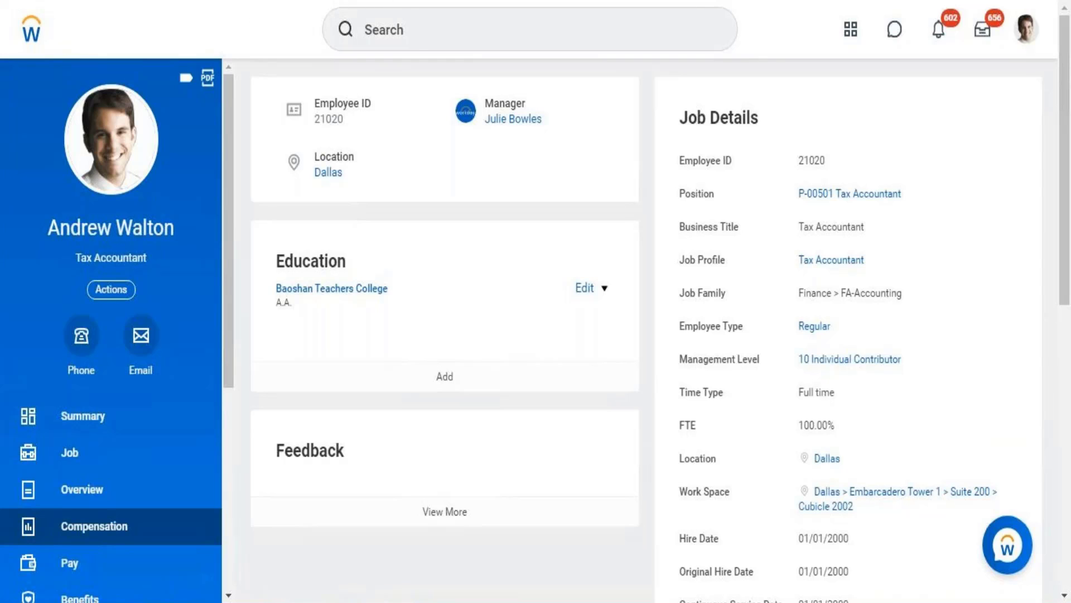
{"action": "left_click", "coordinate": [406, 30]}
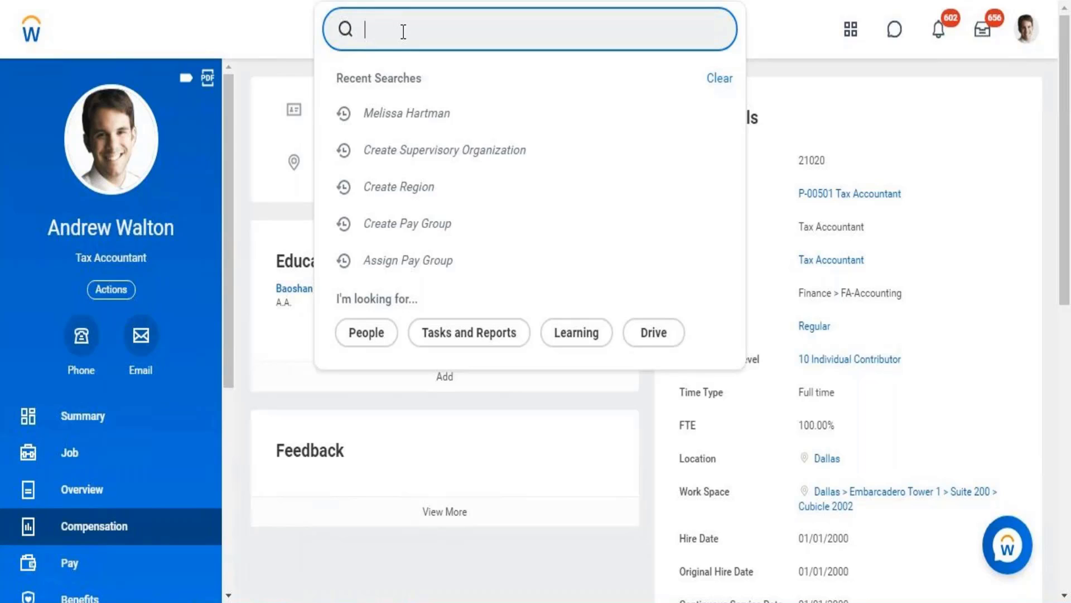
{"action": "type", "text": "report"}
{"action": "key", "text": "BackSpace"}
{"action": "key", "text": "BackSpace"}
{"action": "key", "text": "BackSpace"}
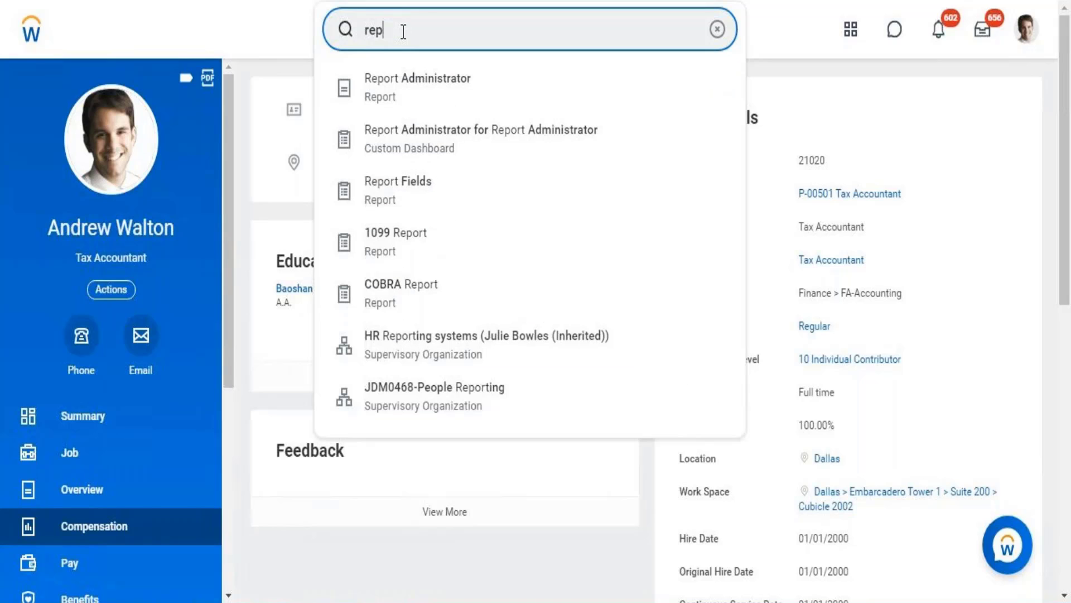
{"action": "key", "text": "BackSpace"}
{"action": "key", "text": "BackSpace"}
{"action": "key", "text": "BackSpace"}
Search for "data source" and open the Data Sources report, choosing to wait for the unresponsive pages
{"action": "type", "text": "data "}
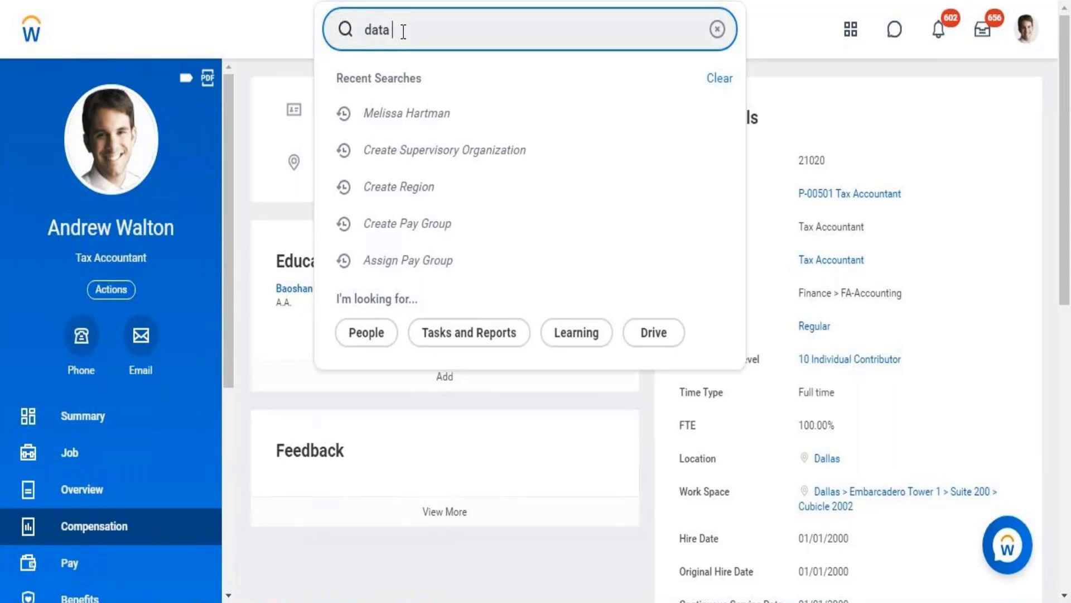
{"action": "type", "text": "source"}
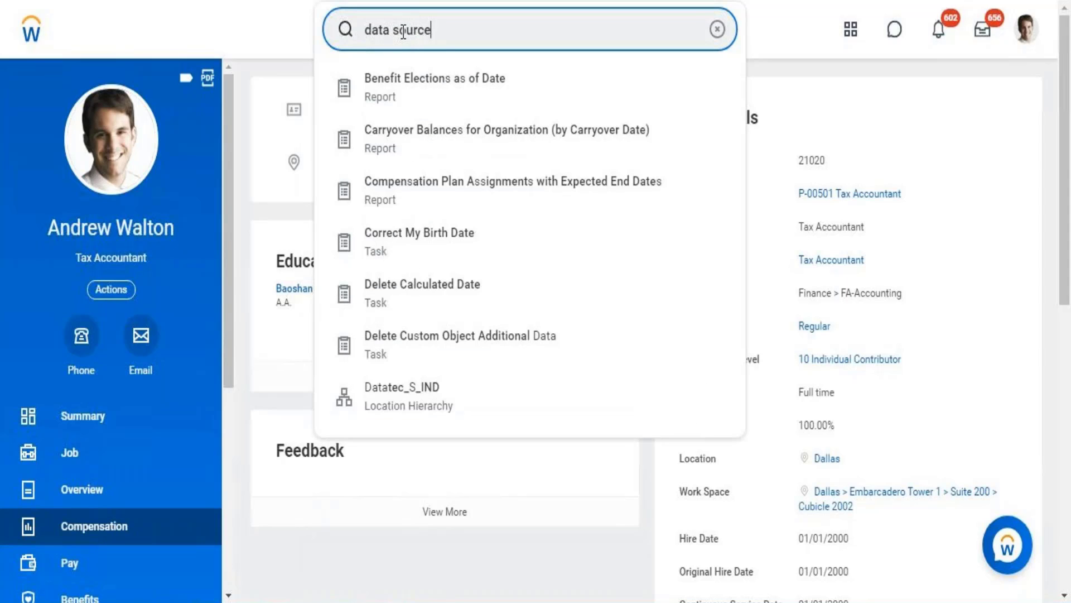
{"action": "key", "text": "Return"}
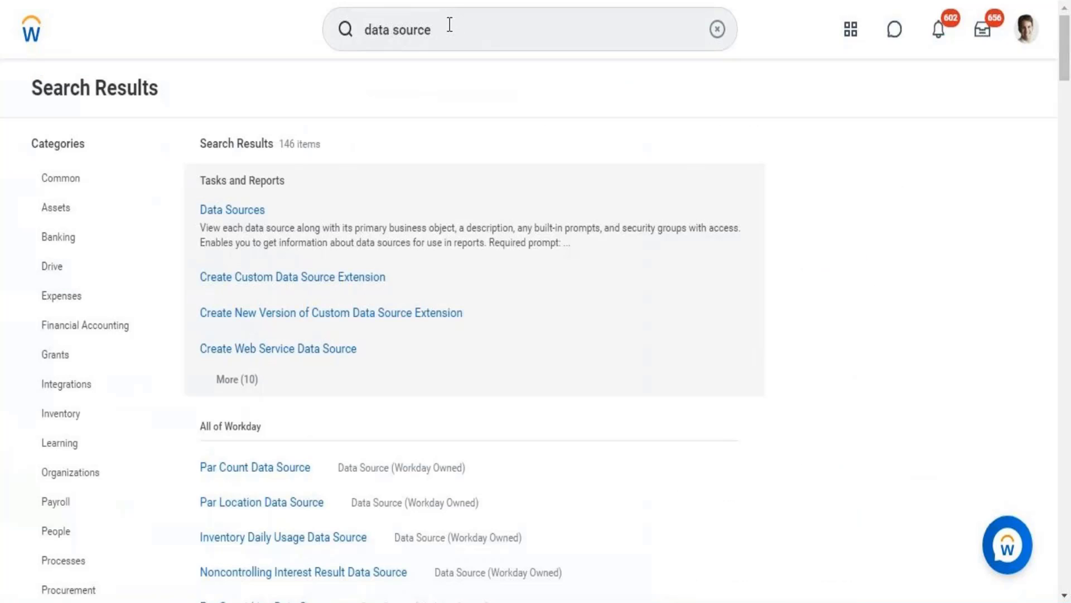
{"action": "left_click", "coordinate": [447, 25]}
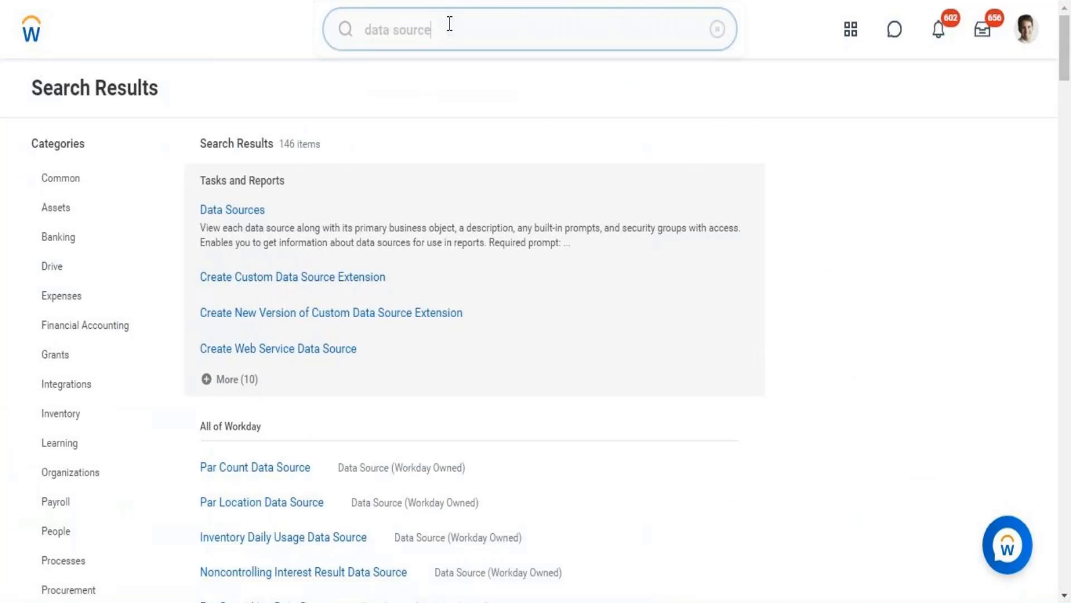
{"action": "left_click", "coordinate": [226, 217]}
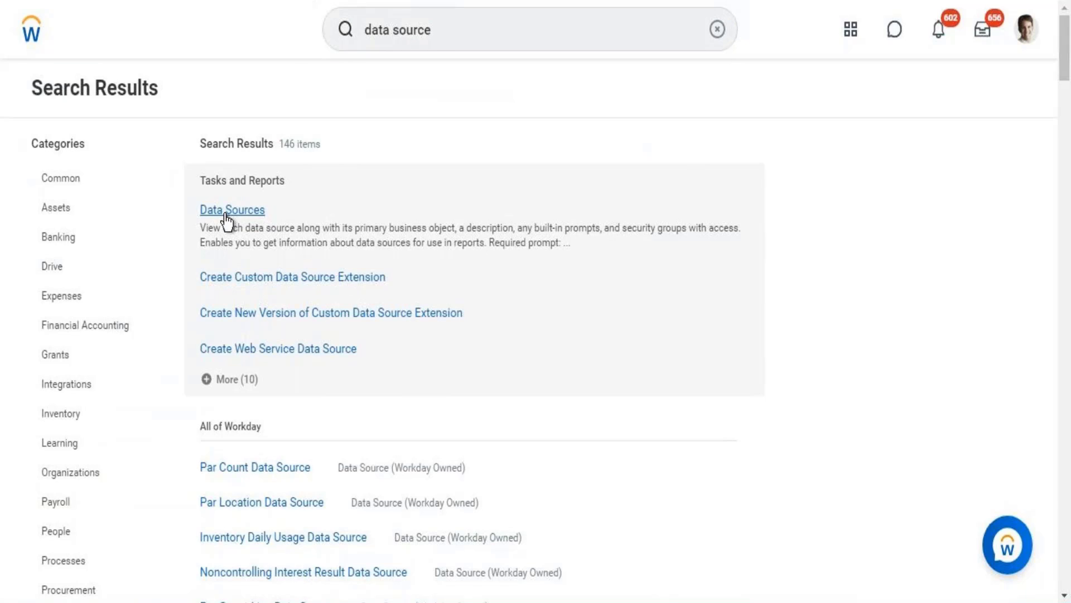
{"action": "left_click", "coordinate": [226, 217]}
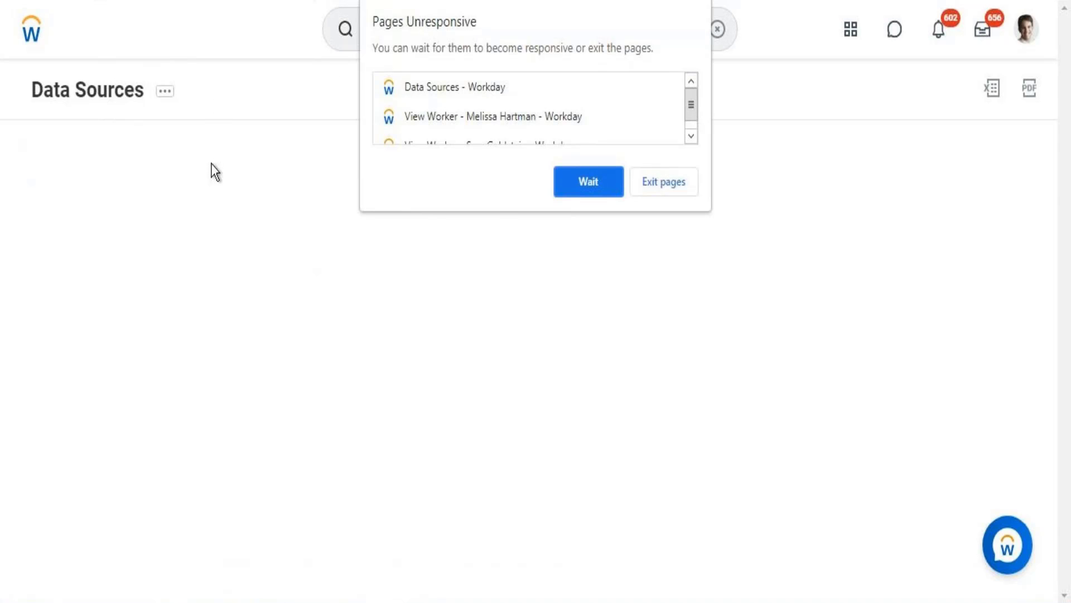
{"action": "left_click", "coordinate": [598, 187]}
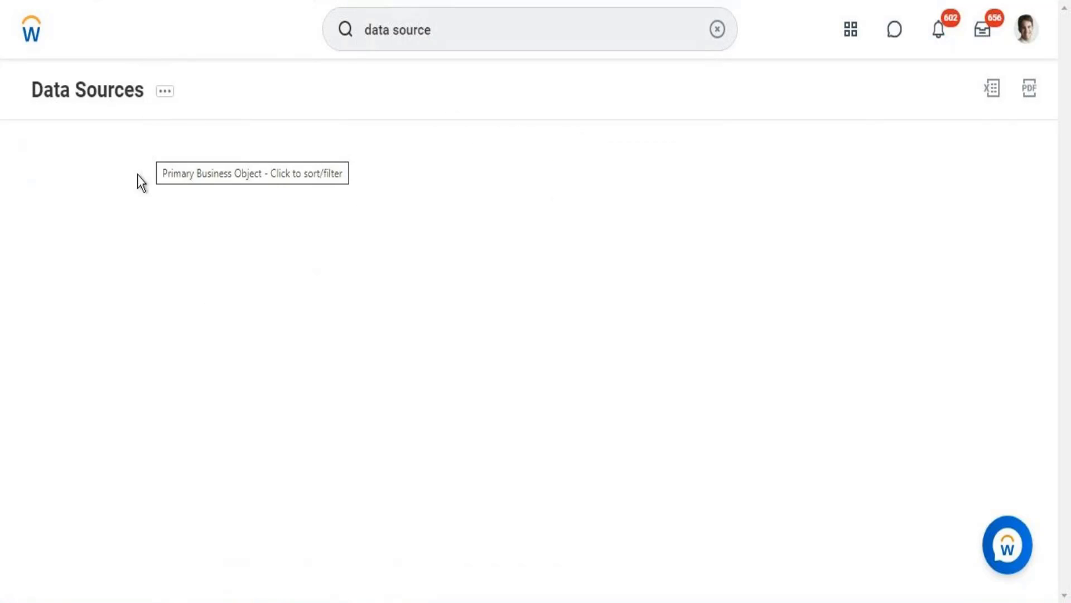
Filter the Data Source column of the report so that it is User Activity
{"action": "left_click", "coordinate": [107, 224]}
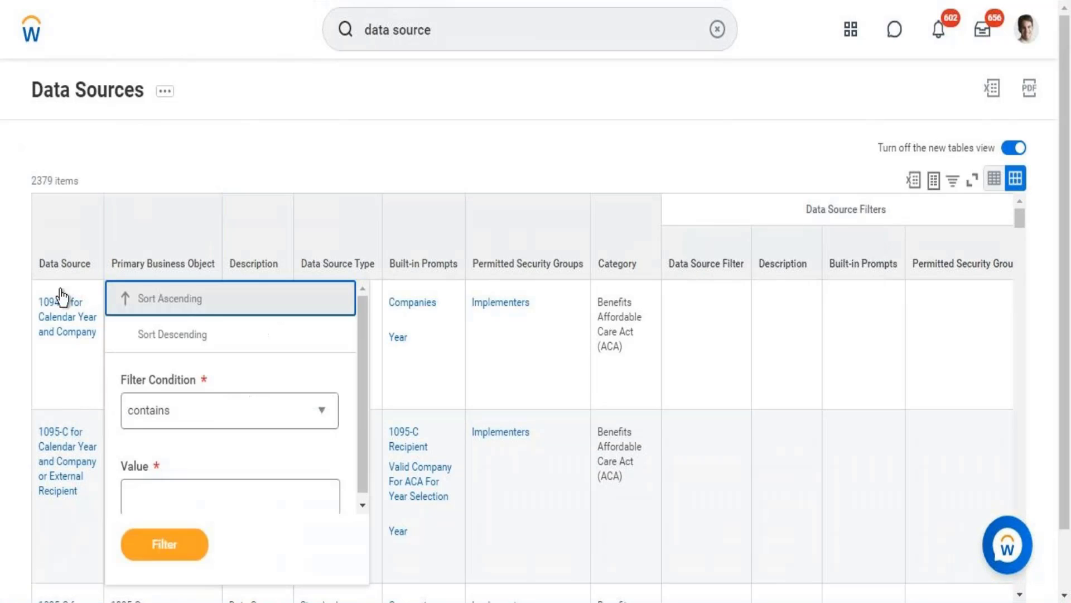
{"action": "left_click", "coordinate": [68, 270]}
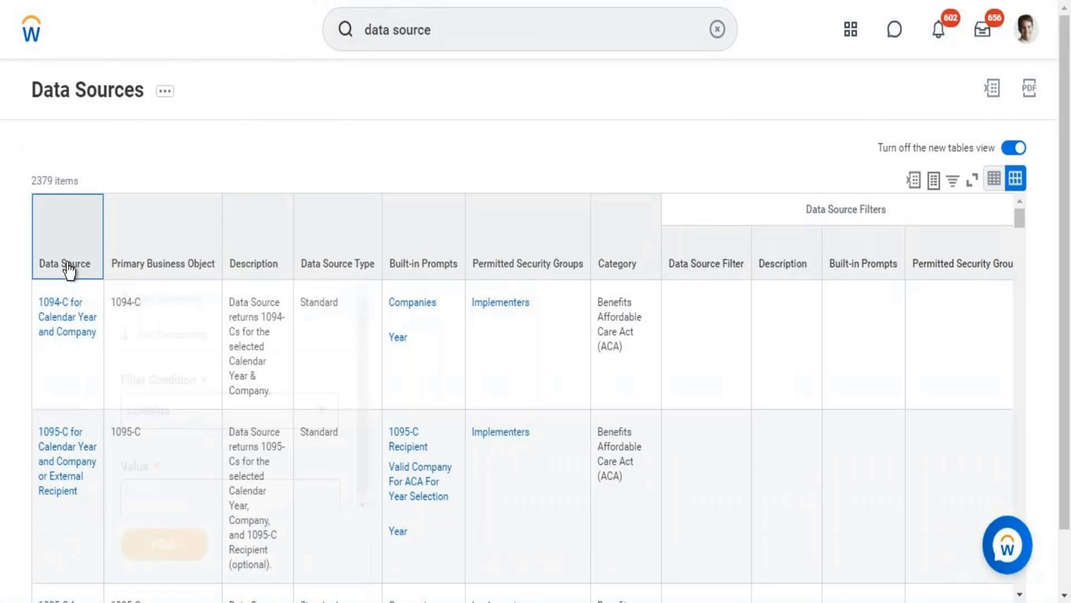
{"action": "left_click", "coordinate": [68, 271]}
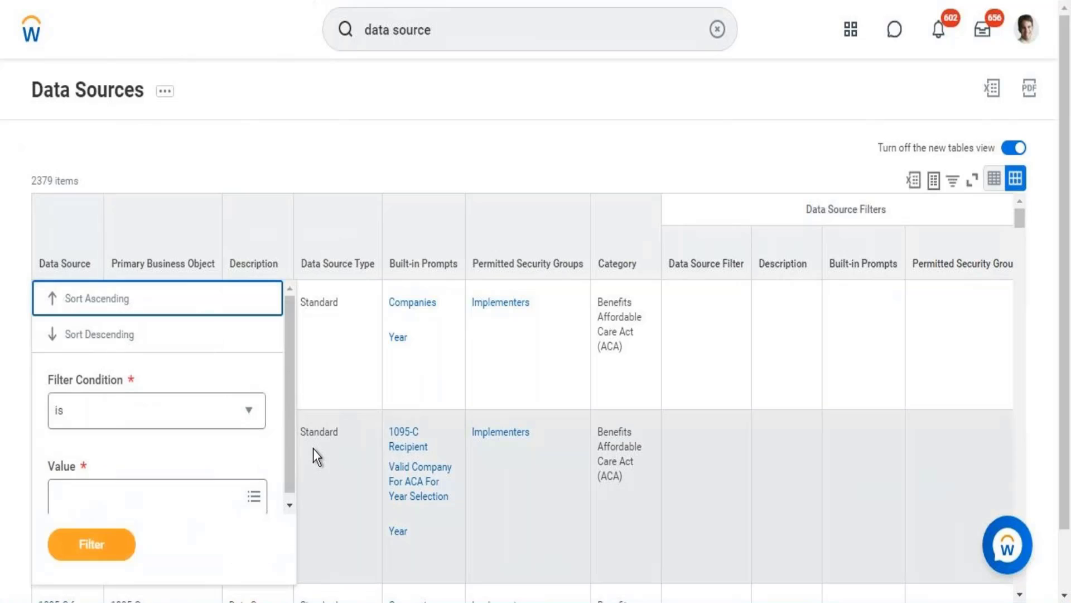
{"action": "scroll", "coordinate": [289, 454], "scroll_direction": "down", "scroll_amount": 1}
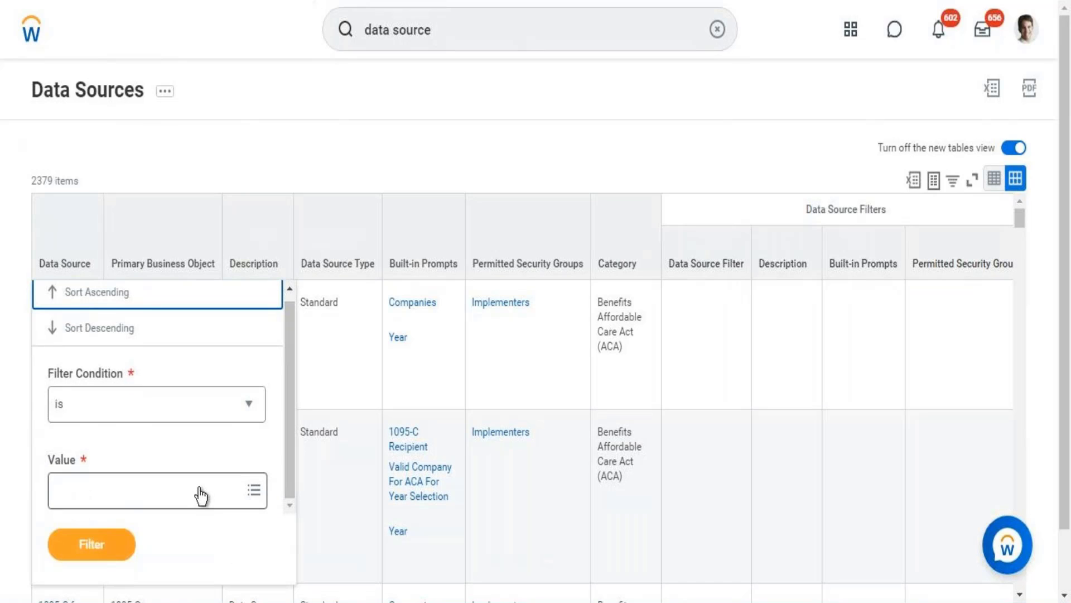
{"action": "left_click", "coordinate": [201, 495]}
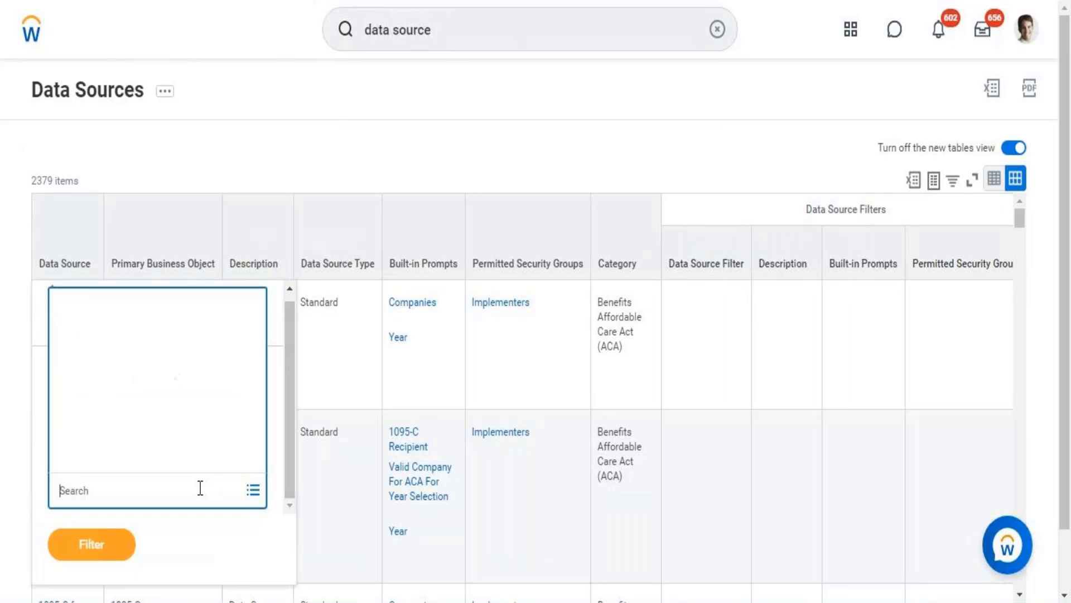
{"action": "type", "text": "User"}
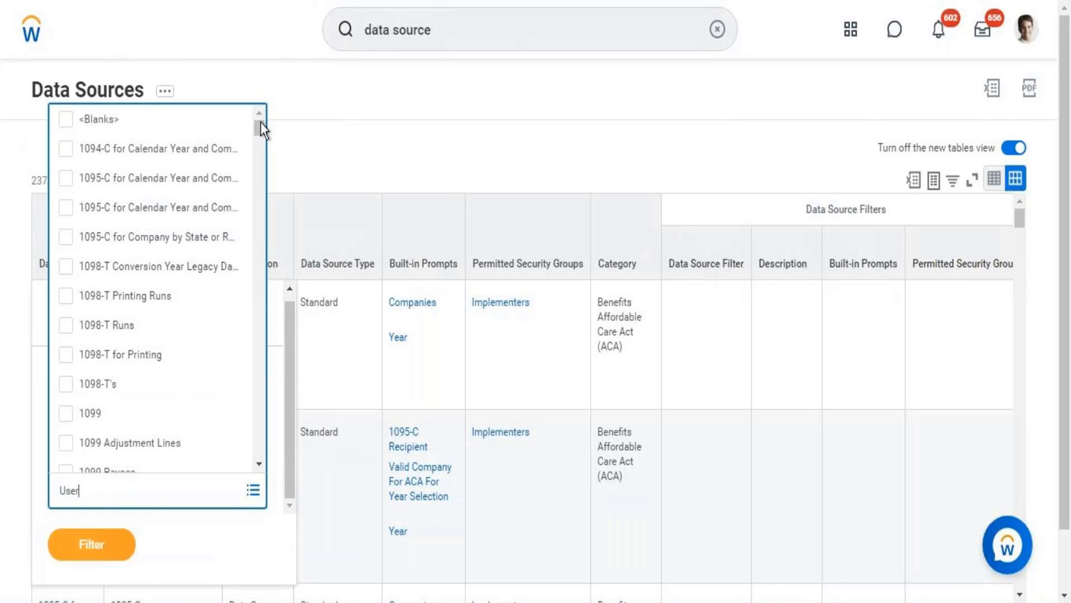
{"action": "key", "text": "Return"}
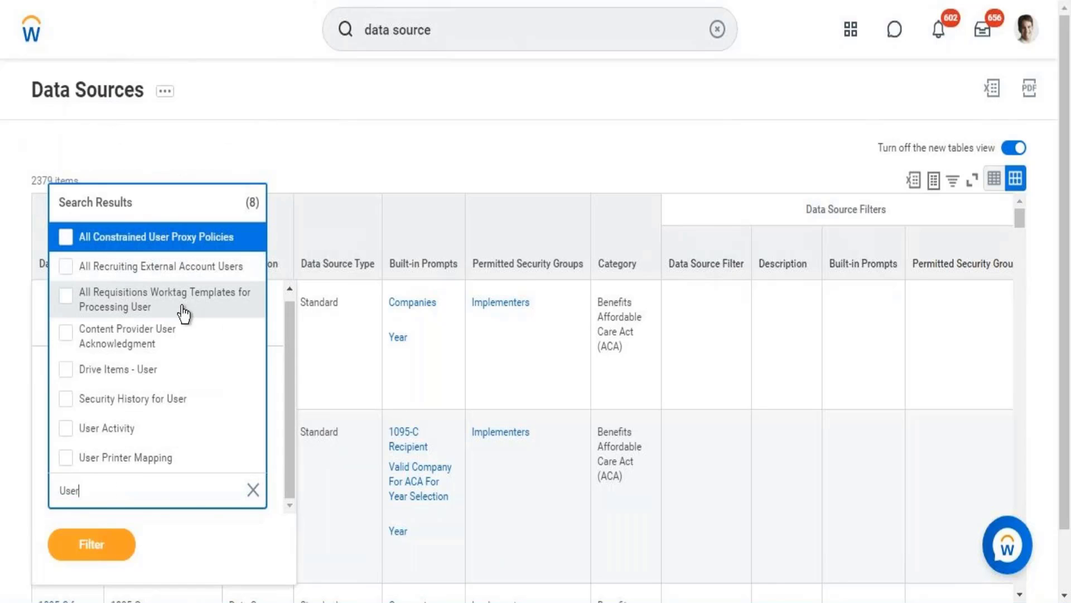
{"action": "left_click", "coordinate": [123, 435]}
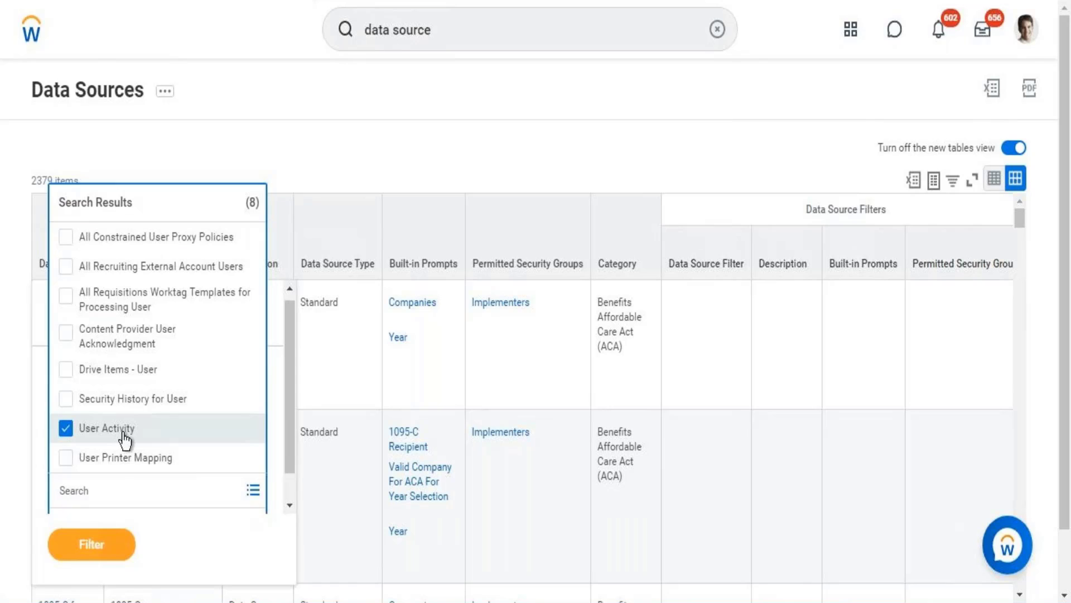
{"action": "left_click", "coordinate": [91, 545]}
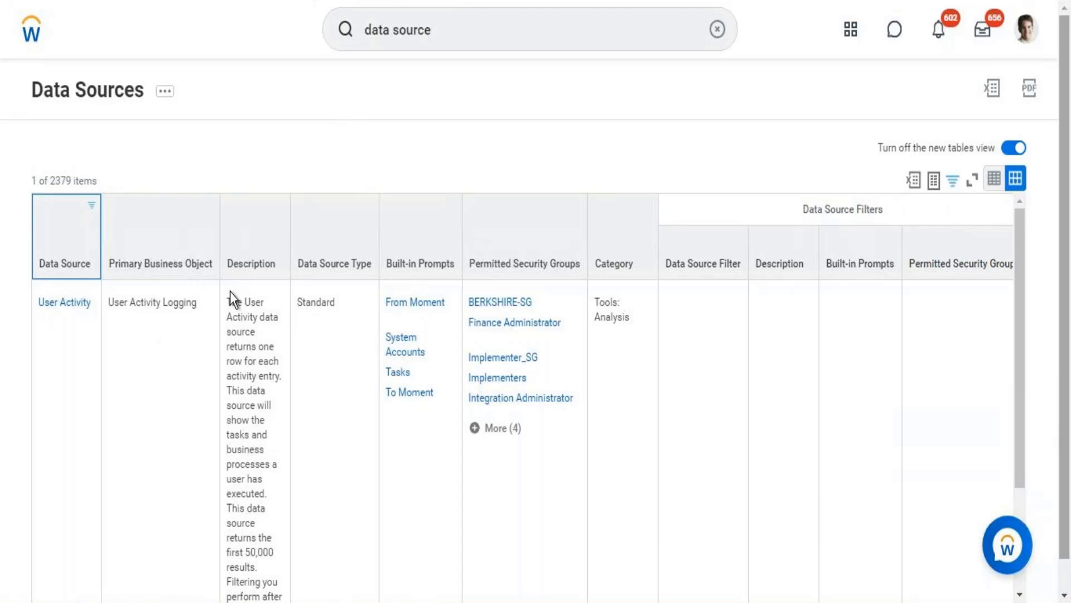
Switch to the Word notes and add the line "Eligibility Rule -" below "Comp Package -"
{"action": "left_click", "coordinate": [30, 29]}
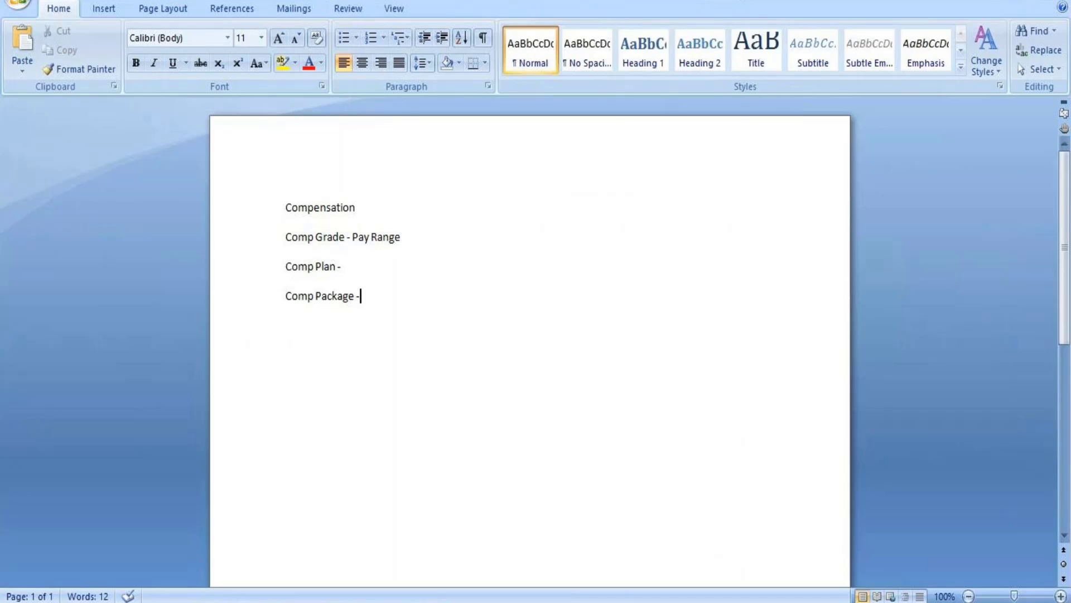
{"action": "key", "text": "Return"}
{"action": "type", "text": "Eligibil"}
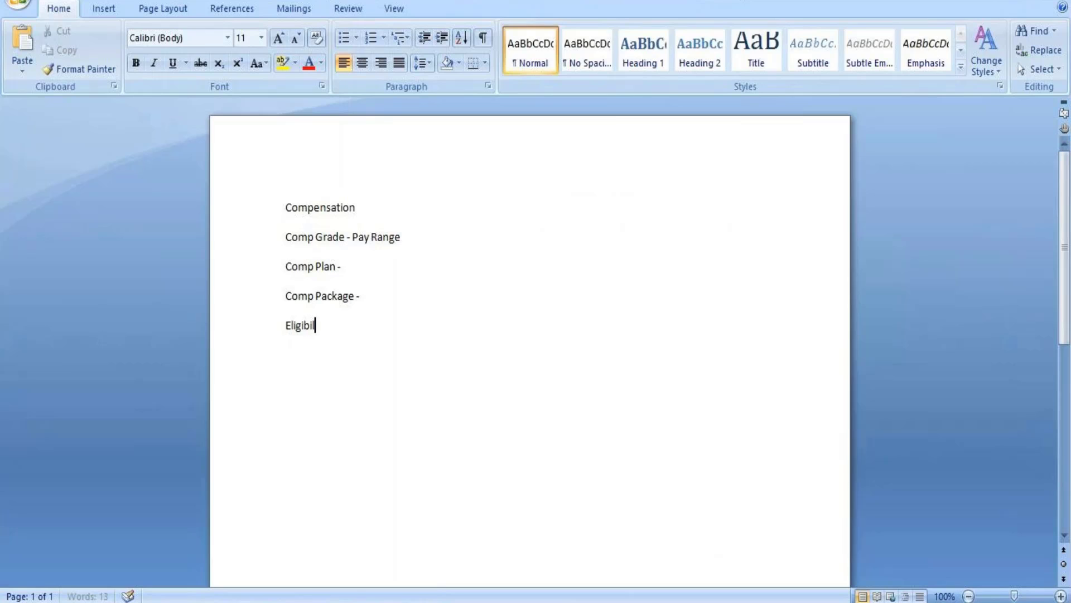
{"action": "type", "text": "ity Rule -"}
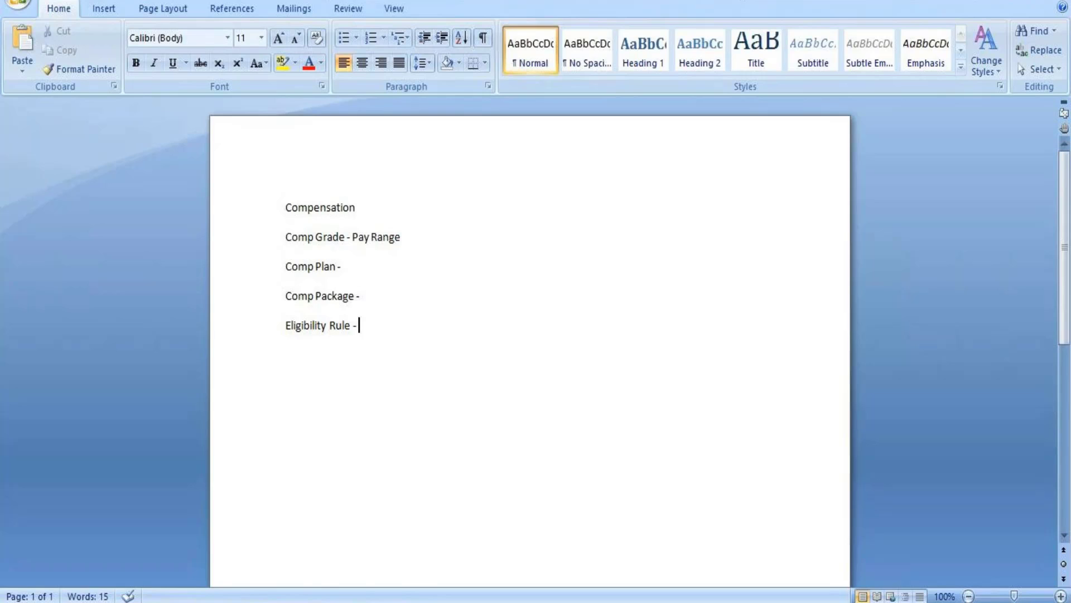
Add the line "1. Define Comp Elements" below the Eligibility Rule line
{"action": "key", "text": "Return"}
{"action": "type", "text": "1."}
{"action": "type", "text": "Define Com"}
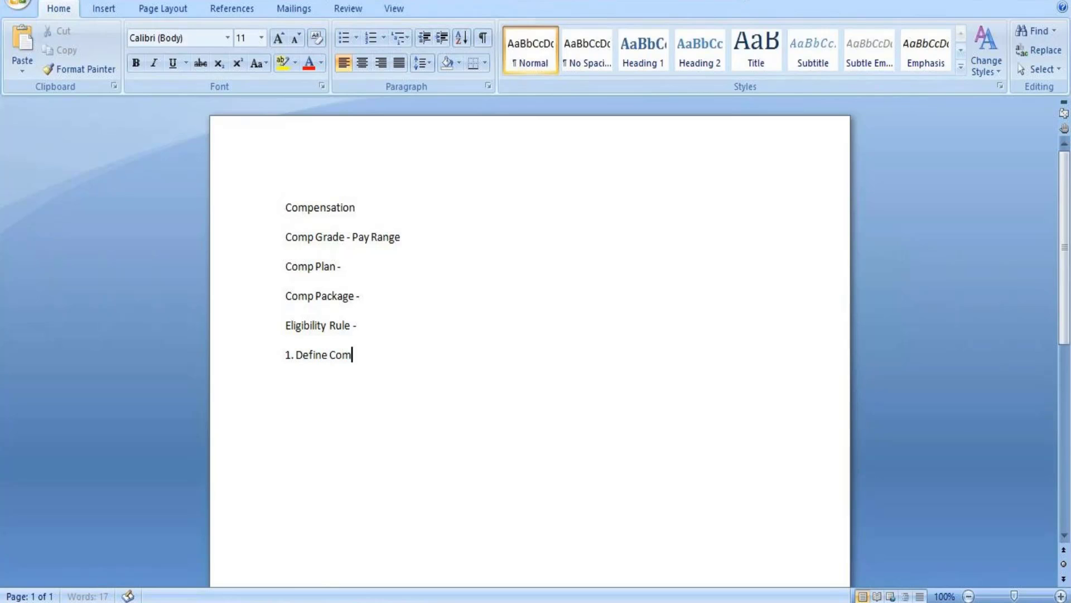
{"action": "type", "text": "p E"}
{"action": "type", "text": "tnt"}
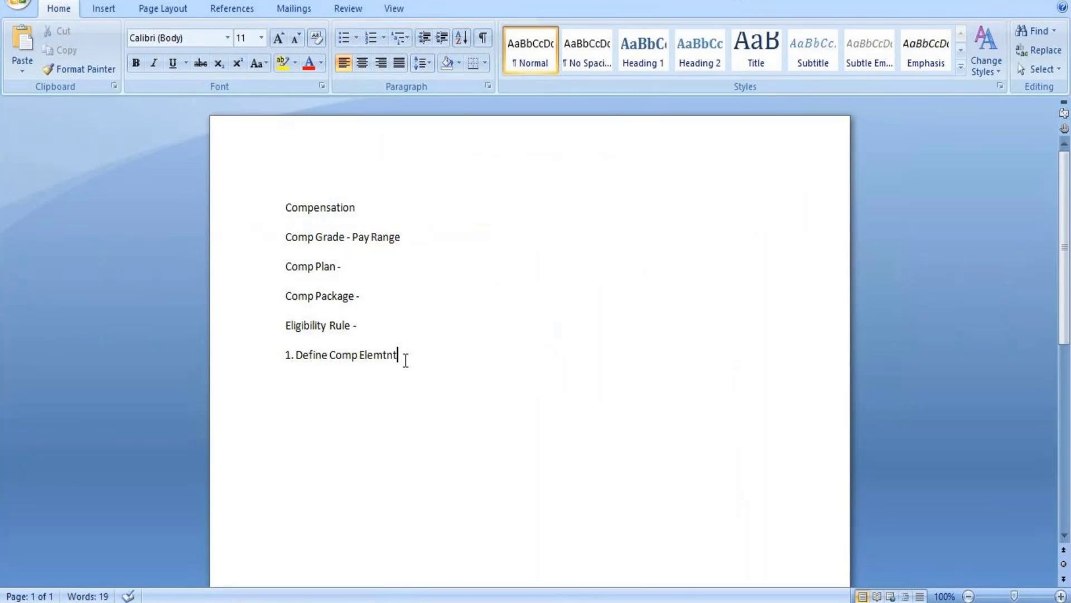
{"action": "key", "text": "BackSpace"}
{"action": "key", "text": "BackSpace"}
{"action": "key", "text": "BackSpace"}
{"action": "key", "text": "BackSpace"}
{"action": "type", "text": "ments"}
Add the second numbered line, "2.Defne Comp Plans", to the notes
{"action": "key", "text": "Return"}
{"action": "type", "text": "2.Defne Comp Pla"}
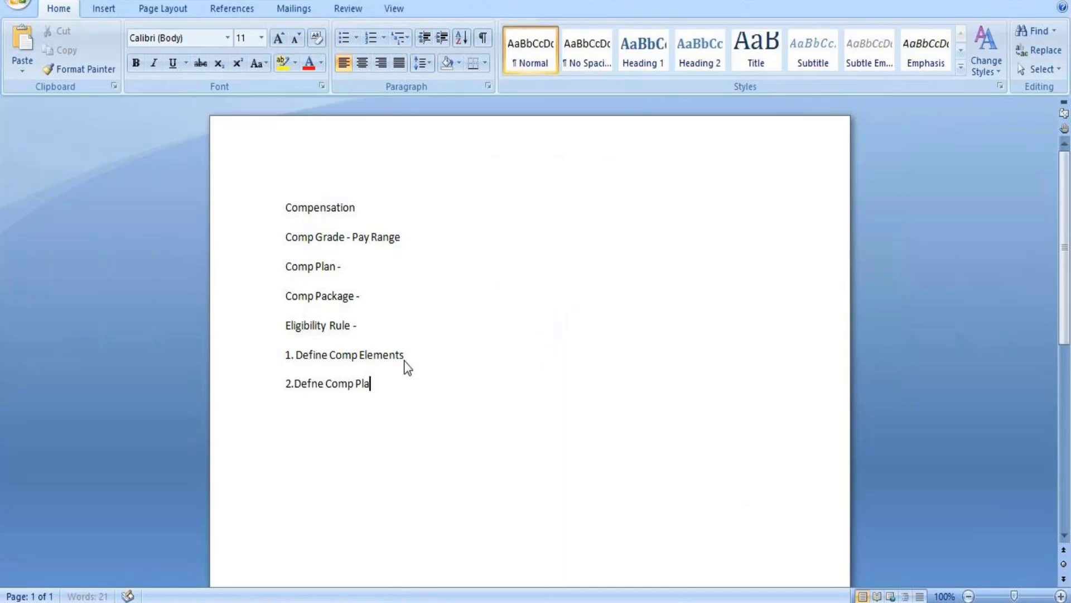
{"action": "type", "text": "ns"}
Add the third numbered line, "3.Bundle together 1 & 2 makes compensation package"
{"action": "key", "text": "Return"}
{"action": "type", "text": "3."}
{"action": "type", "text": "Bundle together"}
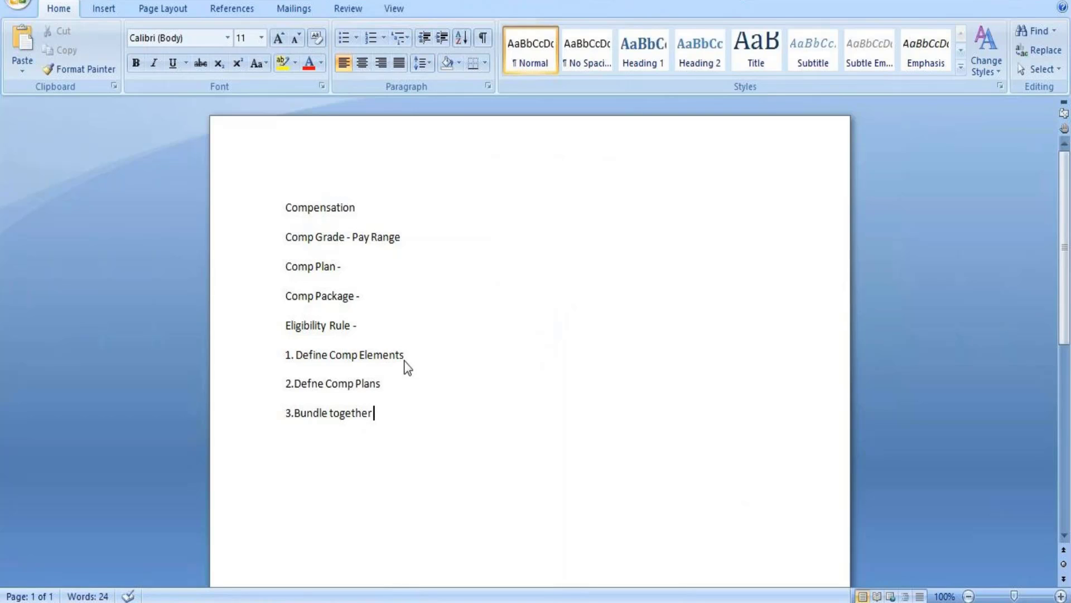
{"action": "type", "text": "1 & 2 makes"}
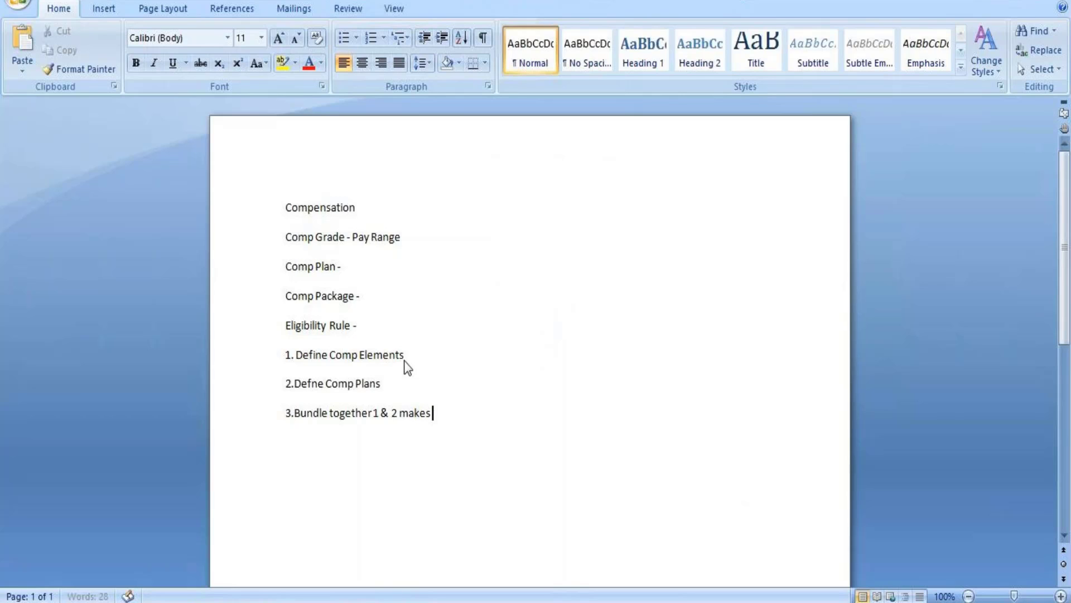
{"action": "type", "text": " compensation package"}
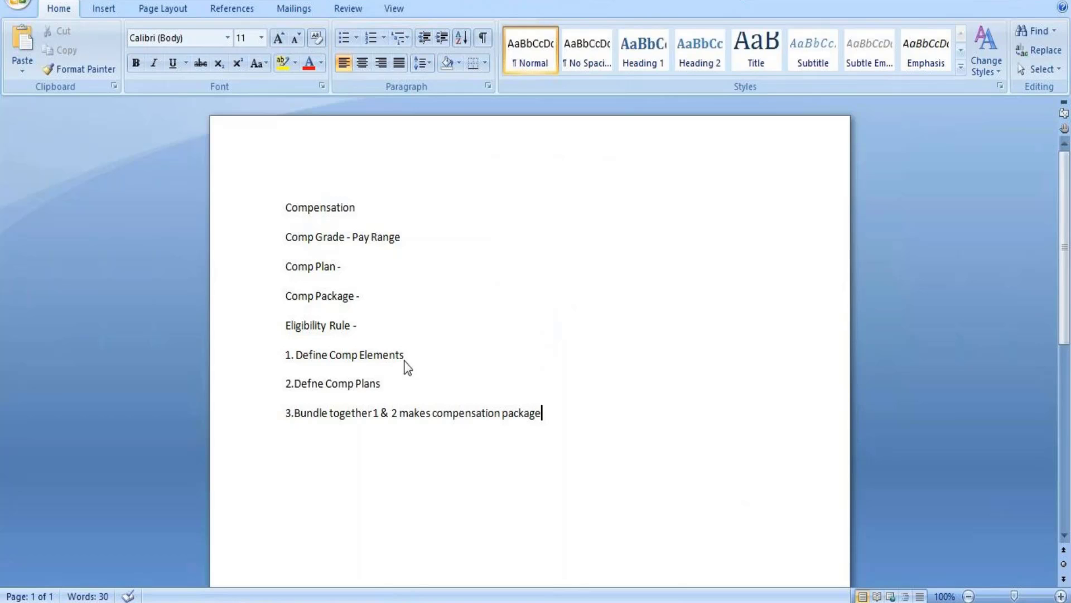
Add the fourth numbered line, "4.Eligibility rule", to the notes
{"action": "key", "text": "Return"}
{"action": "type", "text": "4."}
{"action": "type", "text": "Eligib"}
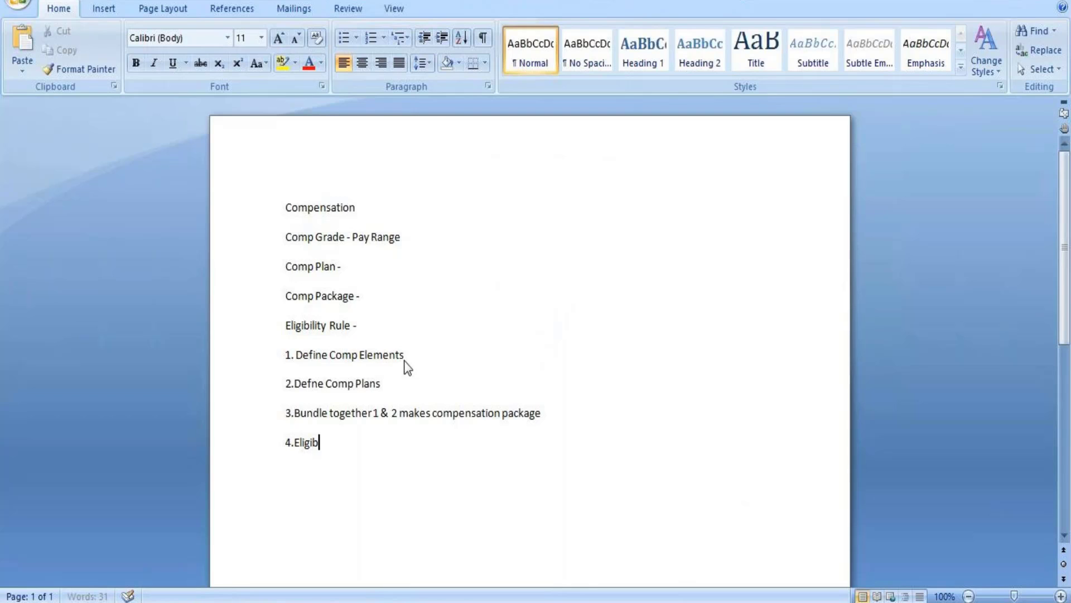
{"action": "type", "text": "ility rule"}
Add the fifth numbered line, "5.Final assign comp components to 4th step", to the notes
{"action": "key", "text": "Return"}
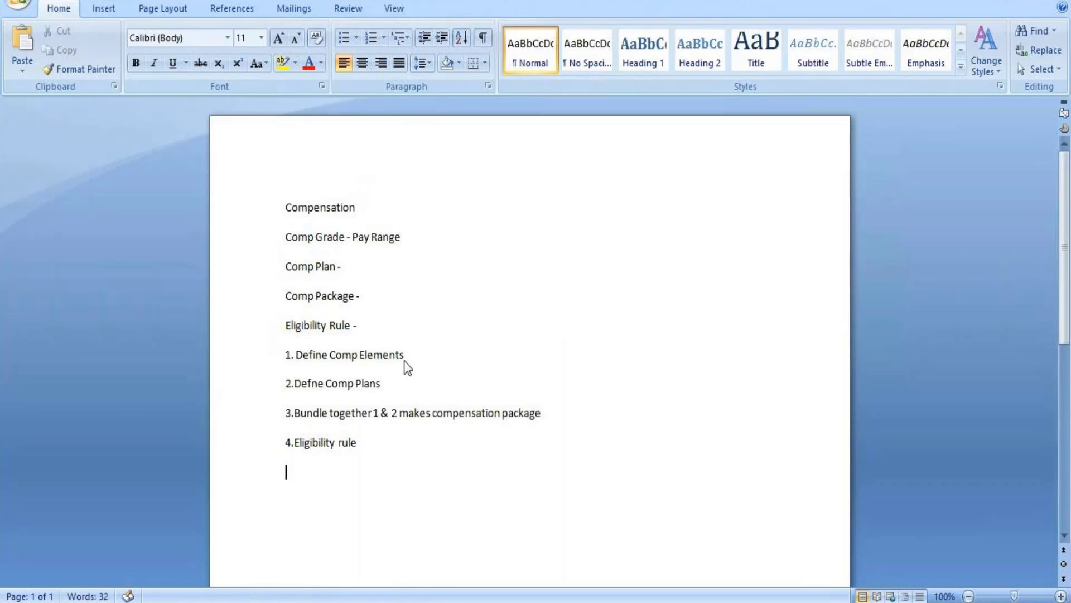
{"action": "type", "text": "5."}
{"action": "type", "text": "Final assi"}
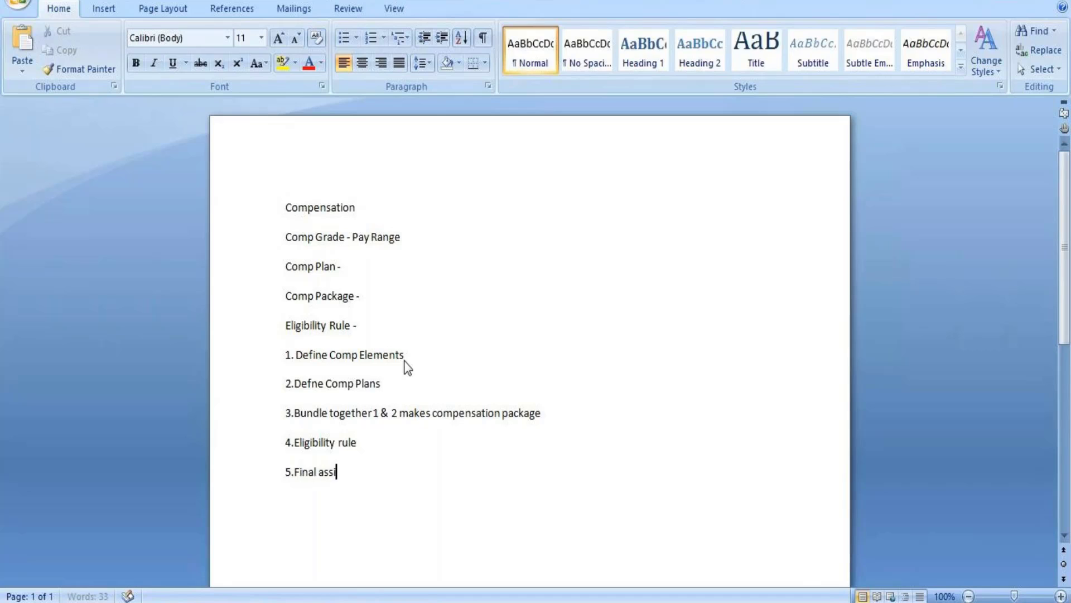
{"action": "type", "text": "gn comp compo"}
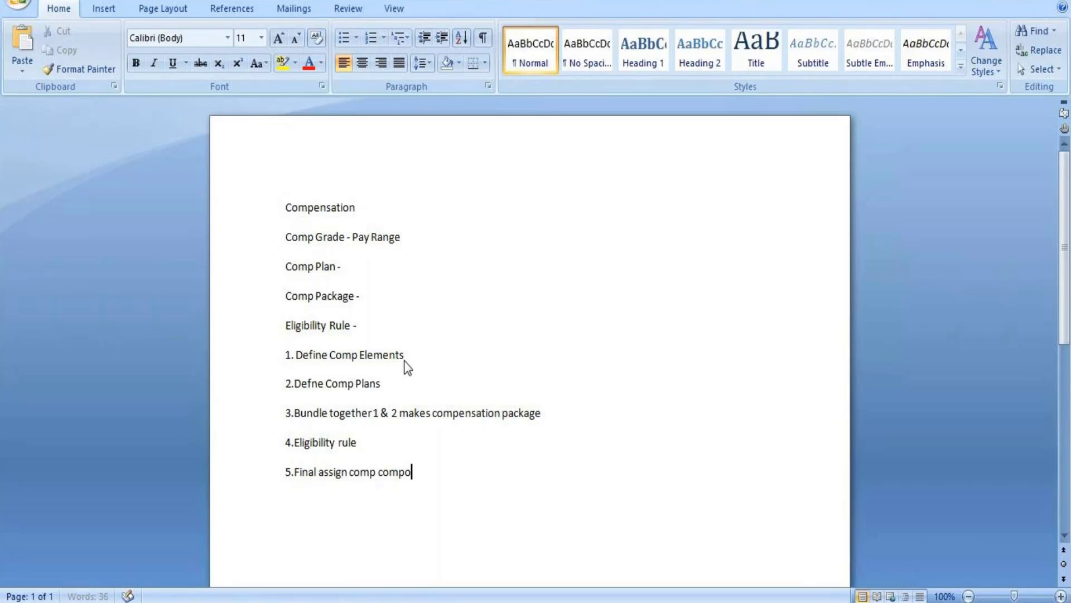
{"action": "type", "text": "nets"}
{"action": "key", "text": "BackSpace"}
{"action": "key", "text": "BackSpace"}
{"action": "key", "text": "BackSpace"}
{"action": "key", "text": "BackSpace"}
{"action": "type", "text": "nents to "}
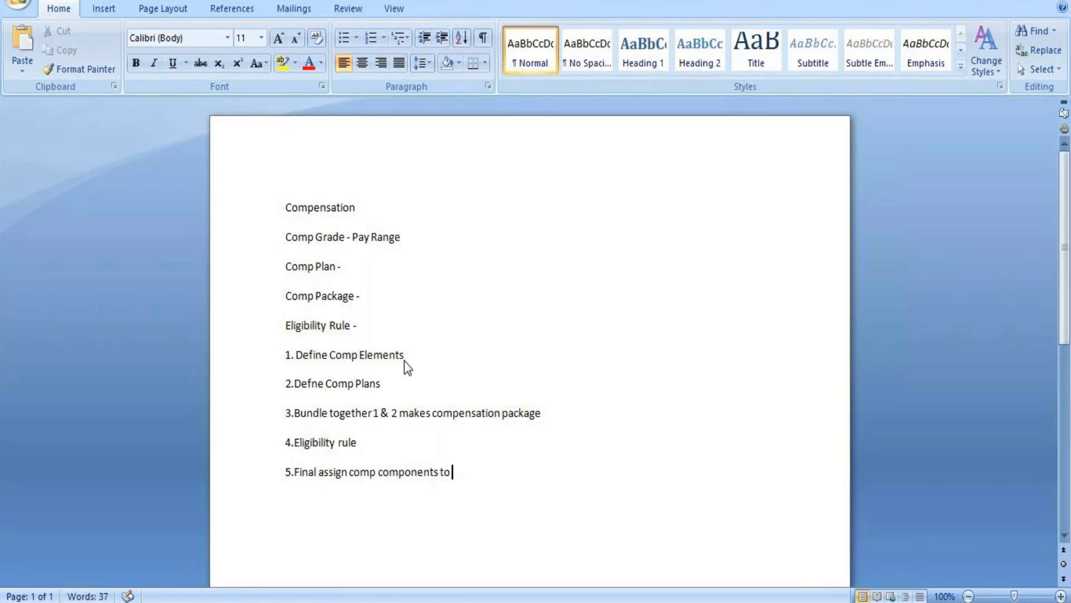
{"action": "type", "text": "4th step"}
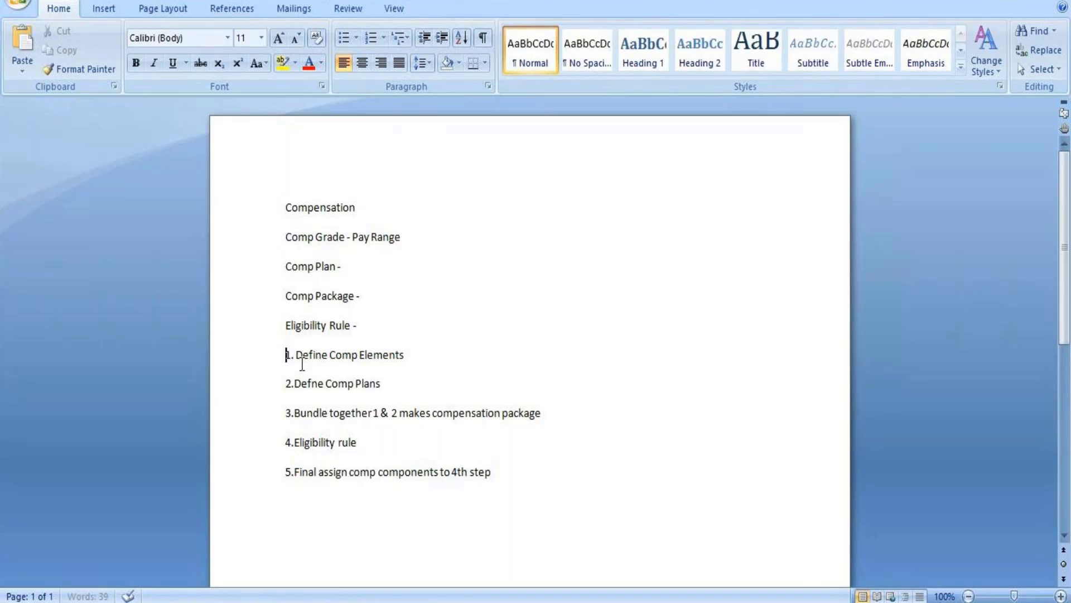
{"action": "left_click_drag", "start_coordinate": [287, 357], "coordinate": [522, 479]}
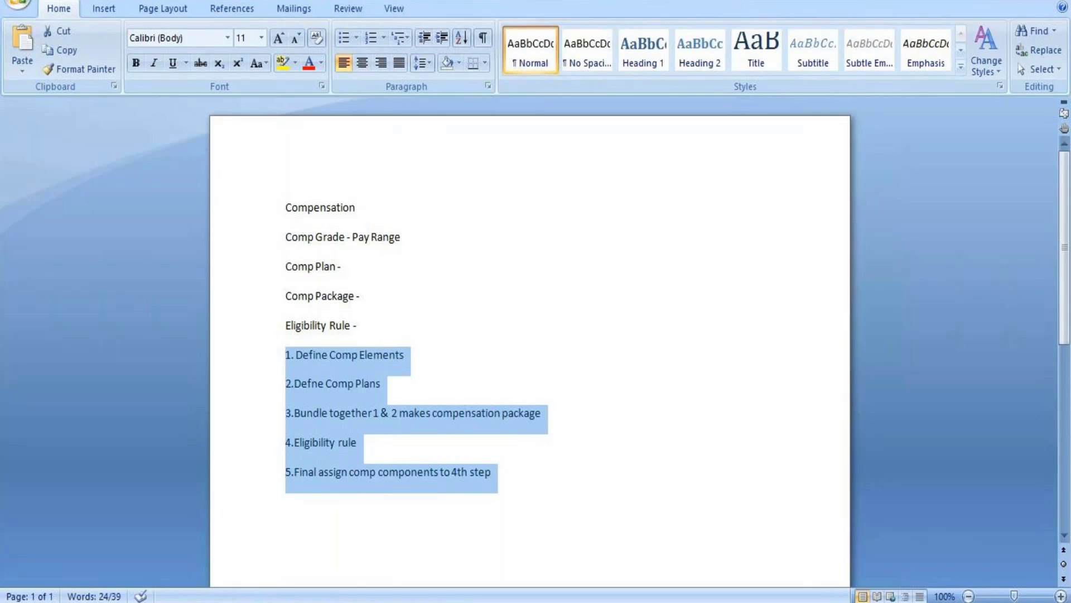
{"action": "left_click", "coordinate": [493, 472]}
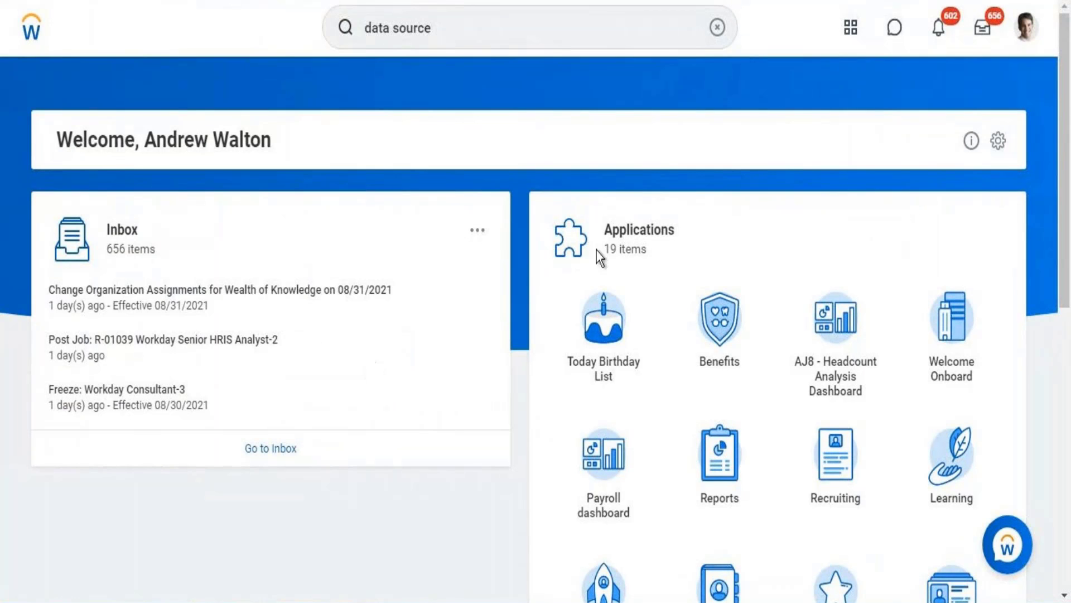
Switch to Workday and open the Compensation section of the signed-in worker's own profile
{"action": "left_click", "coordinate": [1026, 28]}
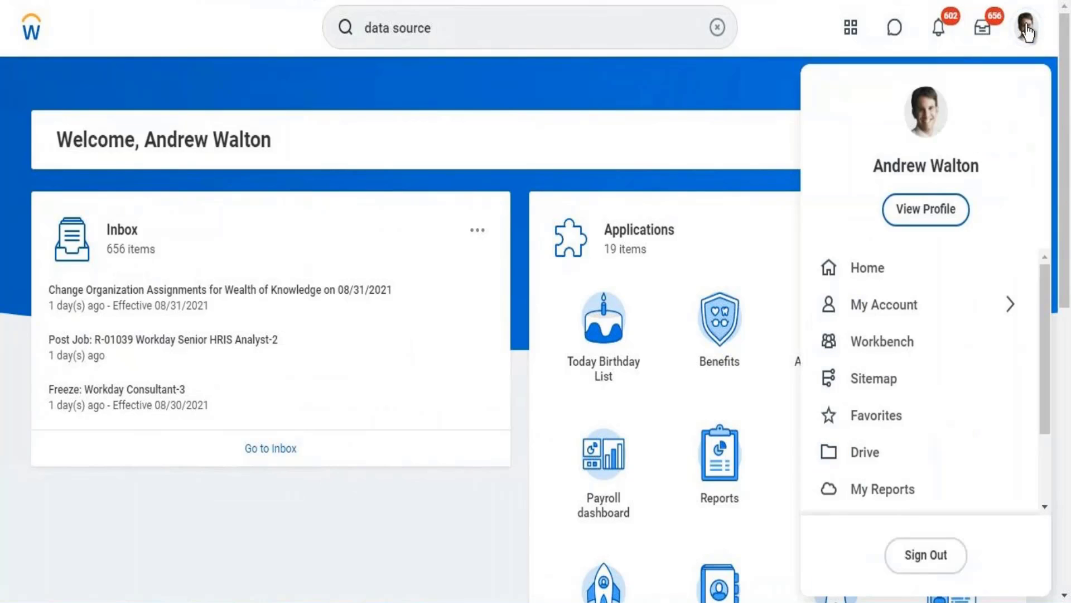
{"action": "left_click", "coordinate": [909, 211]}
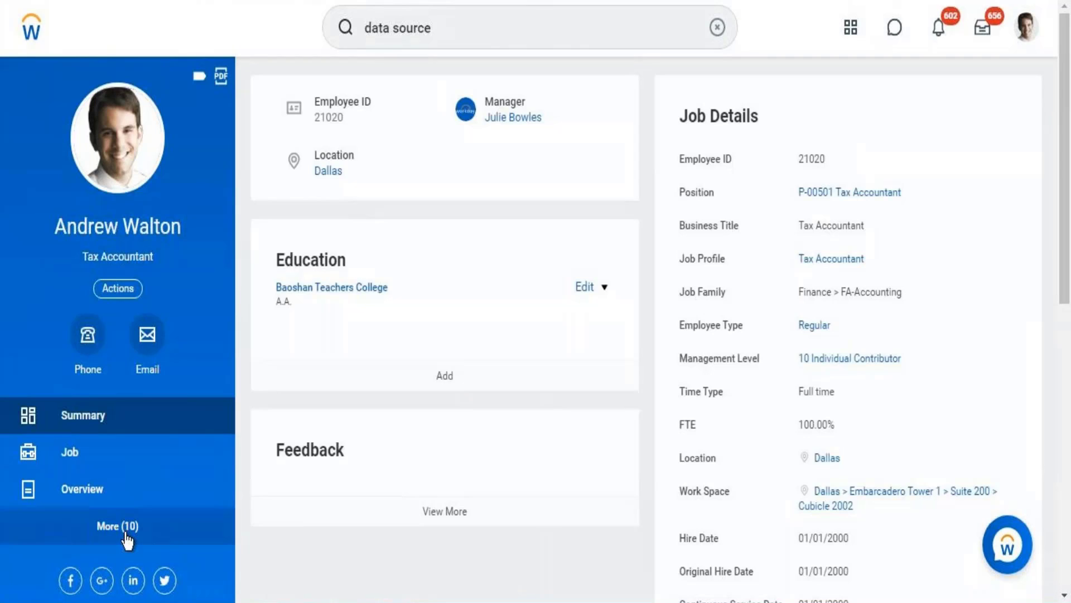
{"action": "left_click", "coordinate": [127, 528]}
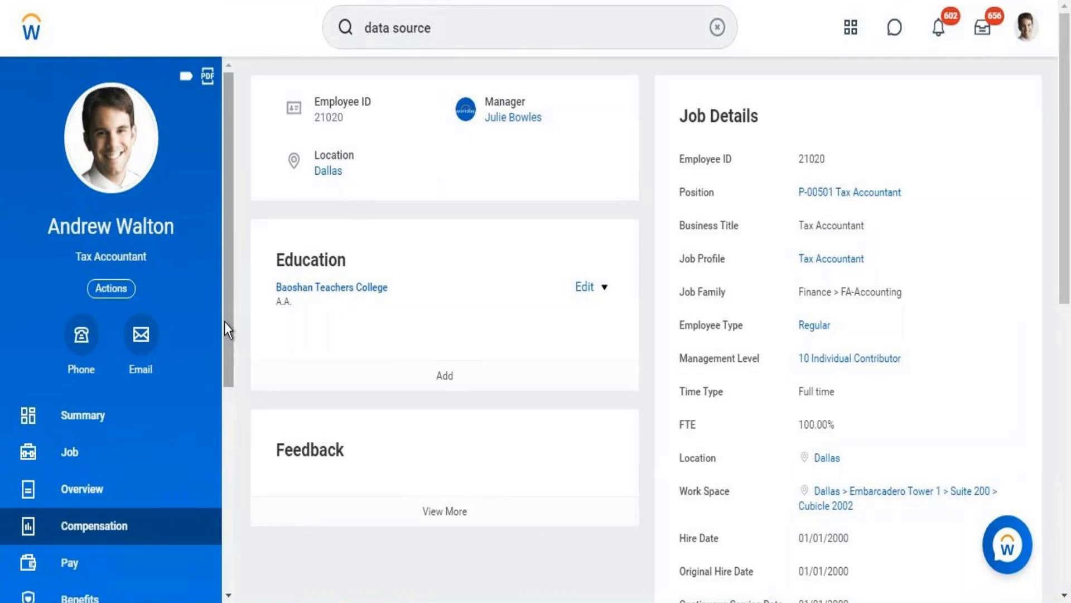
{"action": "left_click_drag", "start_coordinate": [231, 315], "coordinate": [227, 438]}
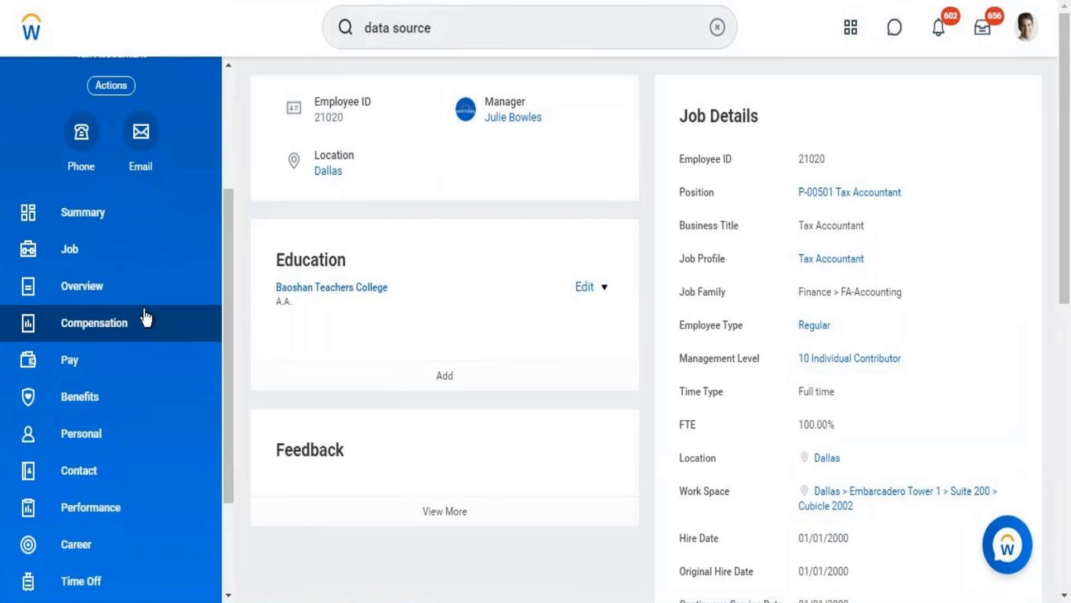
{"action": "left_click", "coordinate": [141, 332]}
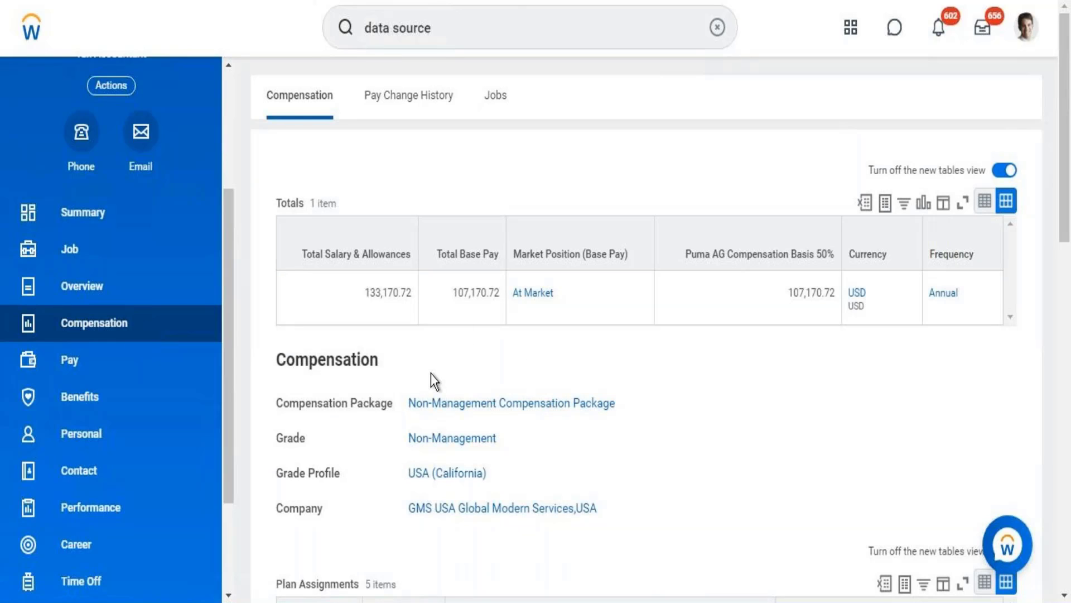
Open the worker's Non-Management Compensation Package in a new tab and show its Compensation Plans
{"action": "right_click", "coordinate": [482, 411]}
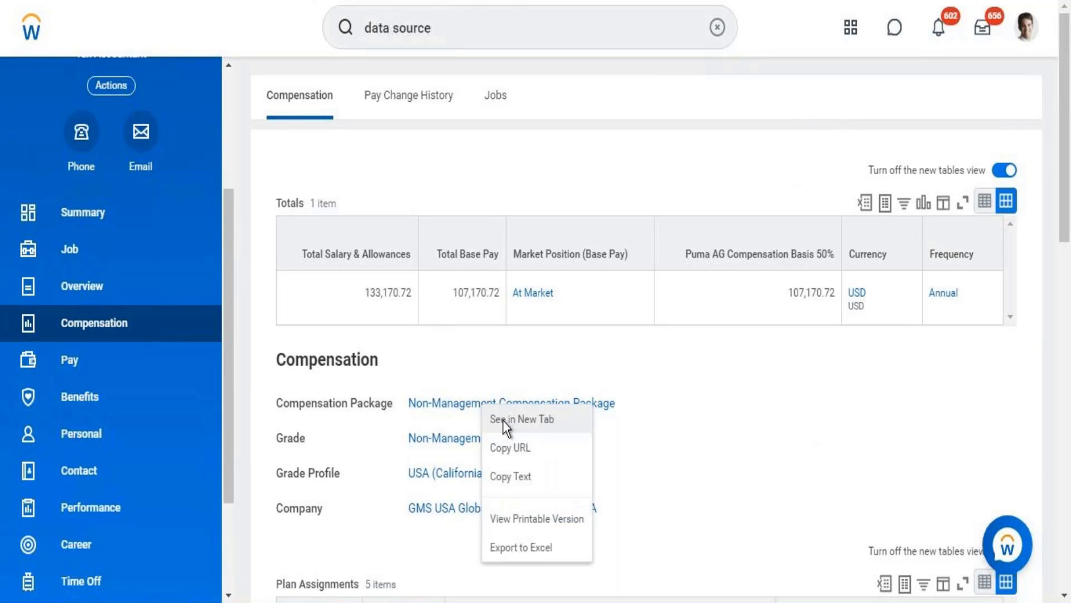
{"action": "left_click", "coordinate": [503, 422]}
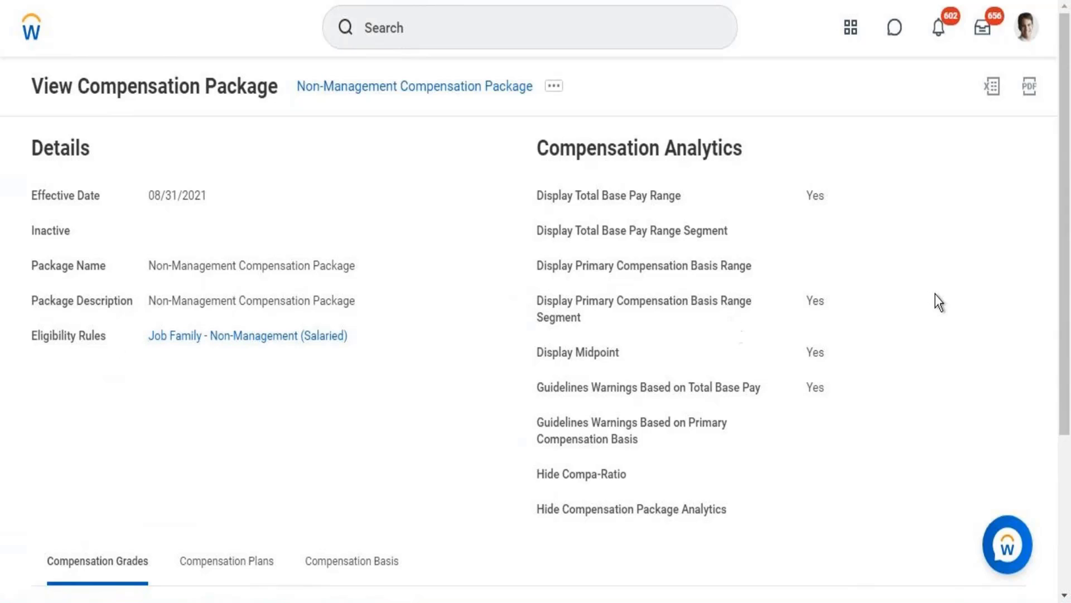
{"action": "scroll", "coordinate": [1057, 240], "scroll_direction": "down", "scroll_amount": 4}
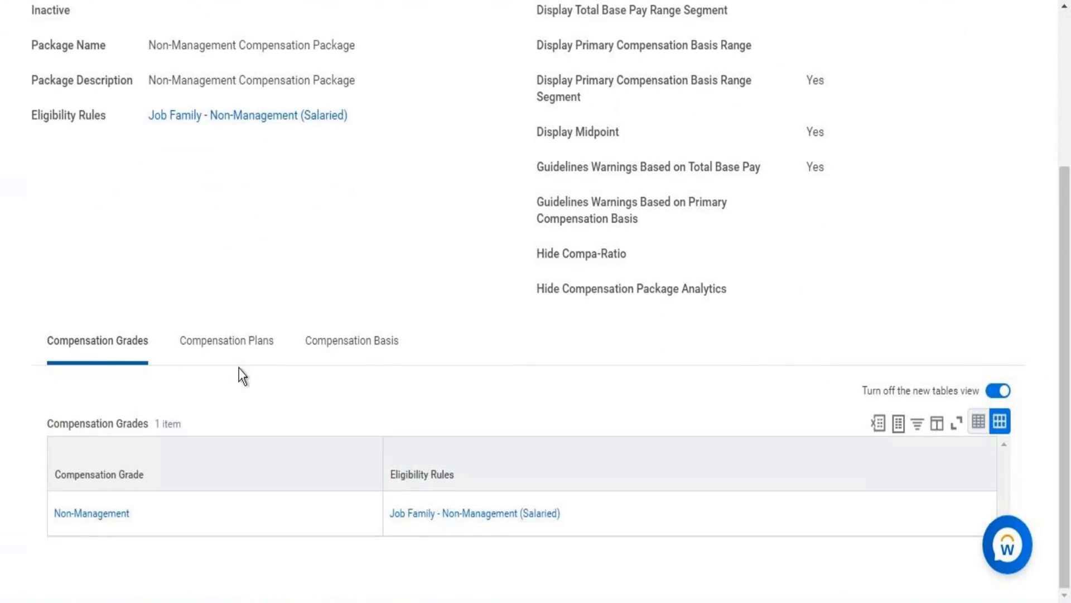
{"action": "left_click", "coordinate": [232, 356]}
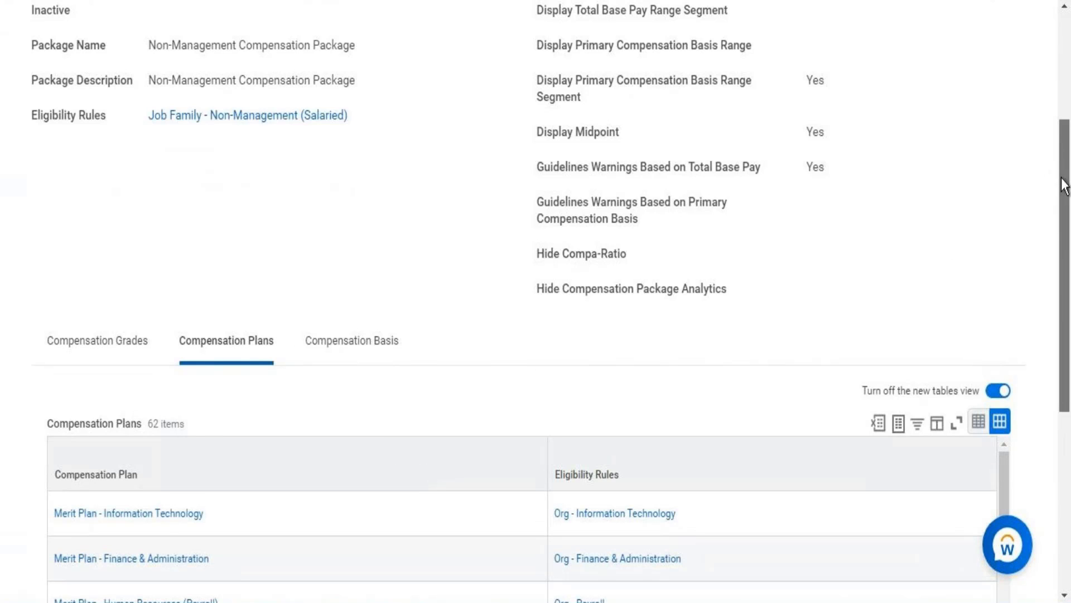
Examine the package's compensation plans with their eligibility rules, along with the package details and analytics settings
{"action": "scroll", "coordinate": [1063, 184], "scroll_direction": "down", "scroll_amount": 5}
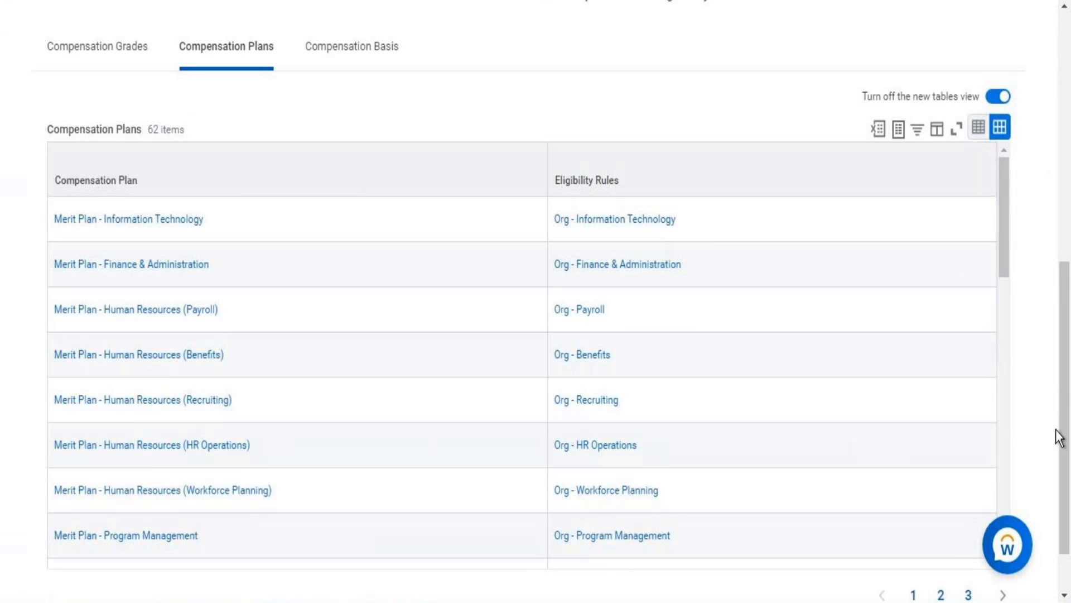
{"action": "left_click_drag", "start_coordinate": [1062, 437], "coordinate": [1062, 224]}
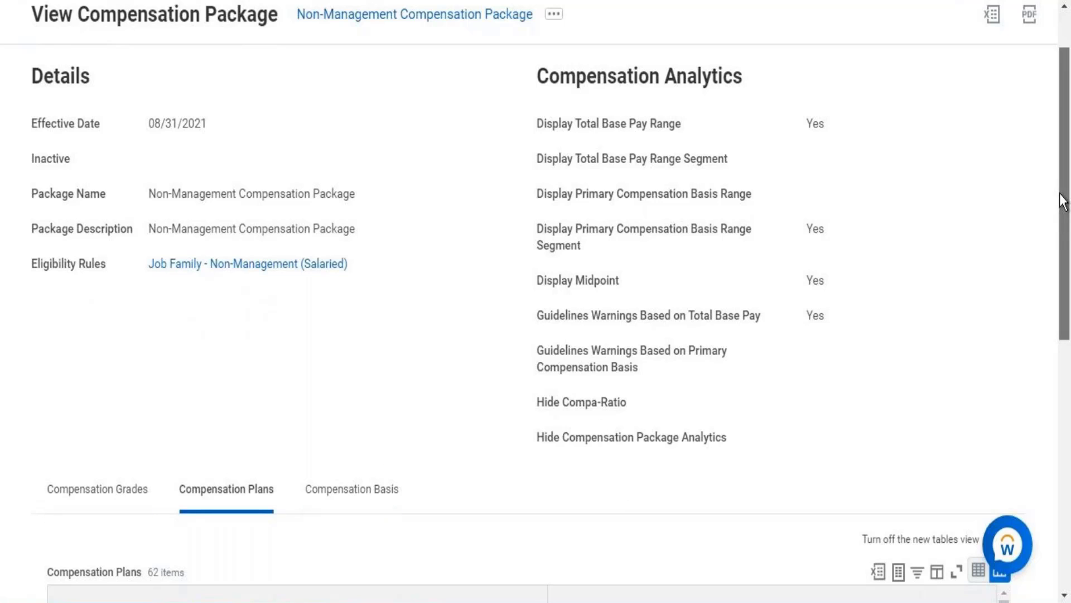
{"action": "scroll", "coordinate": [1052, 246], "scroll_direction": "down", "scroll_amount": 4}
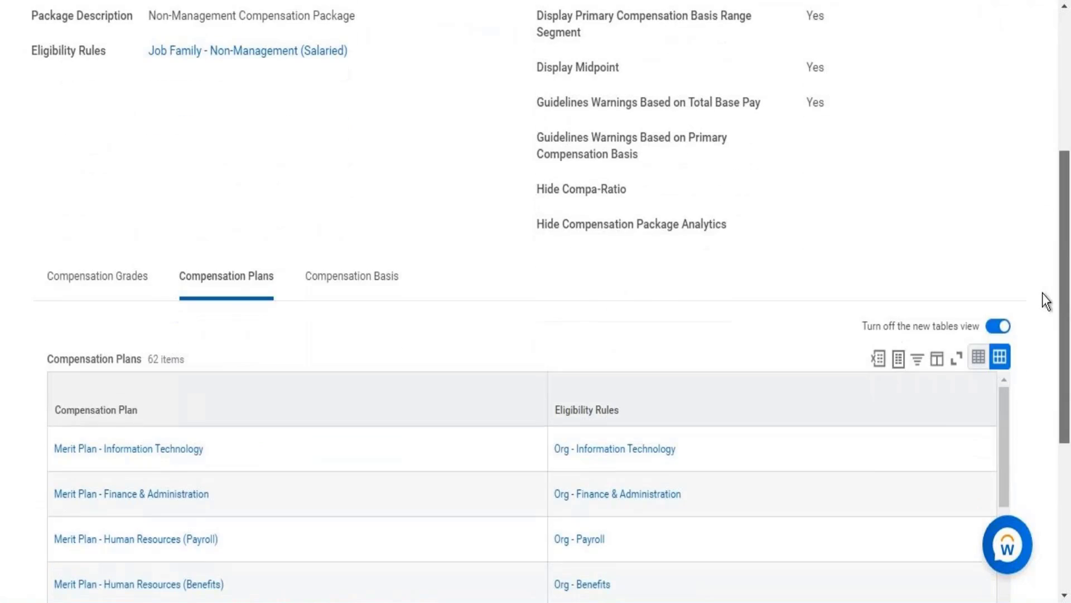
{"action": "scroll", "coordinate": [1044, 256], "scroll_direction": "up", "scroll_amount": 3}
{"action": "scroll", "coordinate": [1043, 251], "scroll_direction": "down", "scroll_amount": 6}
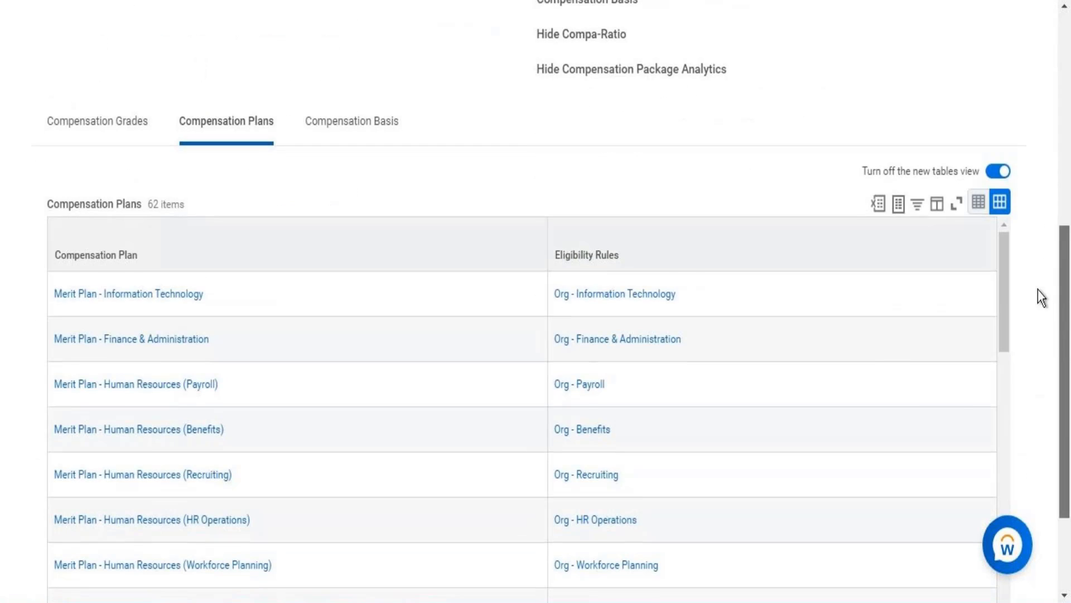
{"action": "scroll", "coordinate": [1036, 290], "scroll_direction": "up", "scroll_amount": 4}
{"action": "scroll", "coordinate": [1036, 222], "scroll_direction": "up", "scroll_amount": 4}
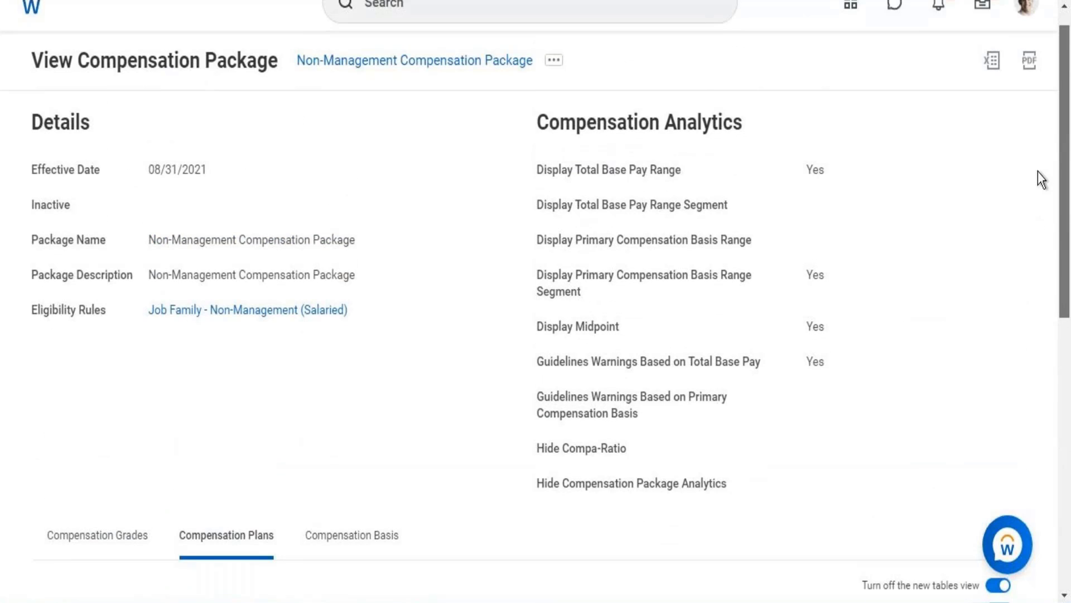
{"action": "scroll", "coordinate": [1039, 184], "scroll_direction": "down", "scroll_amount": 4}
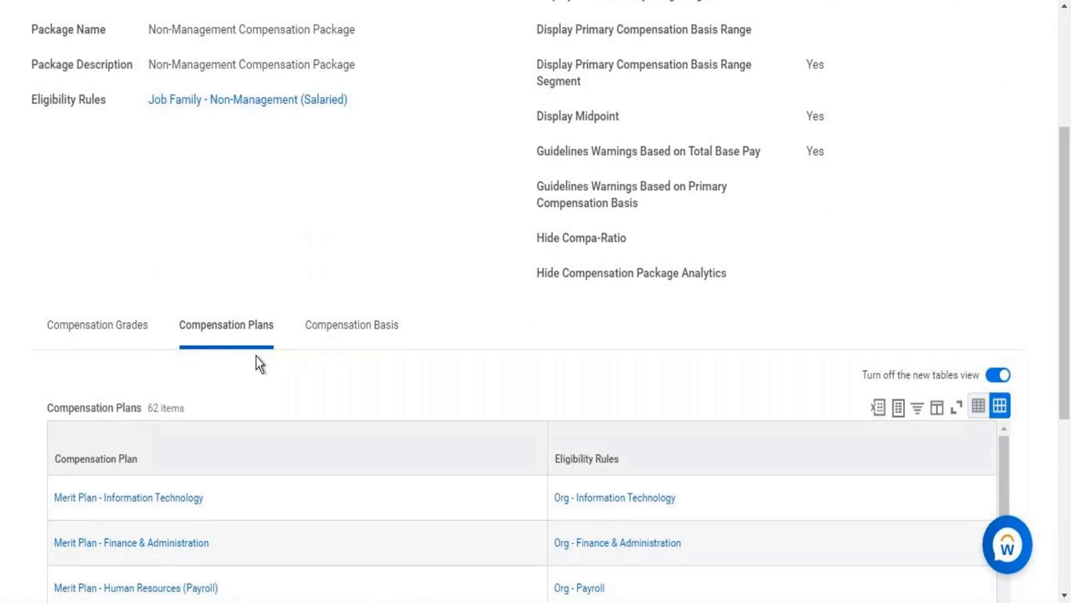
Show the package's Compensation Basis and go back to its details
{"action": "left_click", "coordinate": [380, 325]}
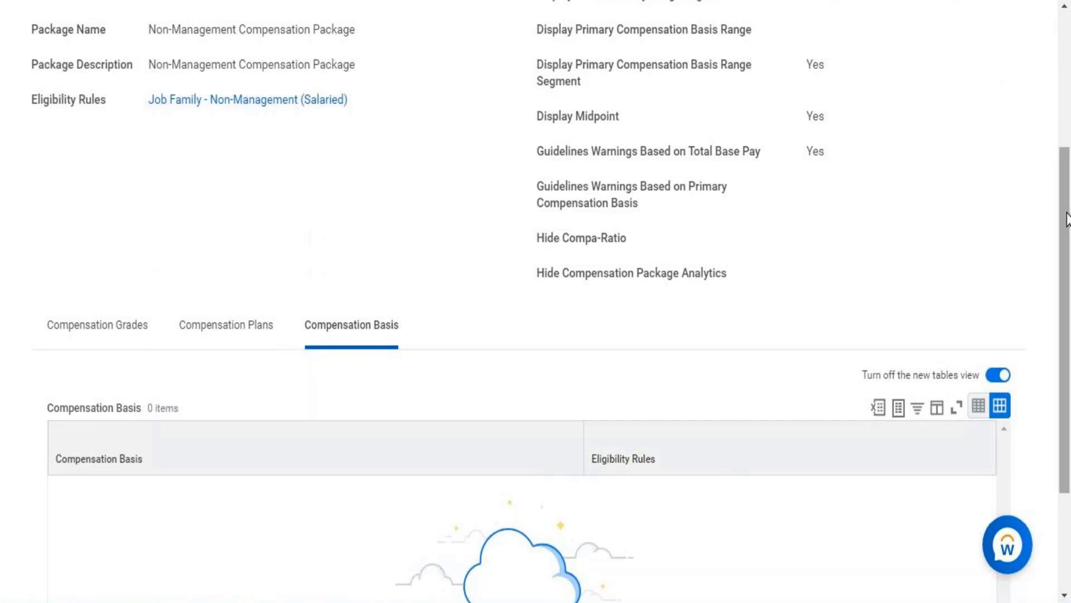
{"action": "left_click_drag", "start_coordinate": [1066, 215], "coordinate": [1053, 107]}
{"action": "scroll", "coordinate": [1053, 107], "scroll_direction": "up", "scroll_amount": 3}
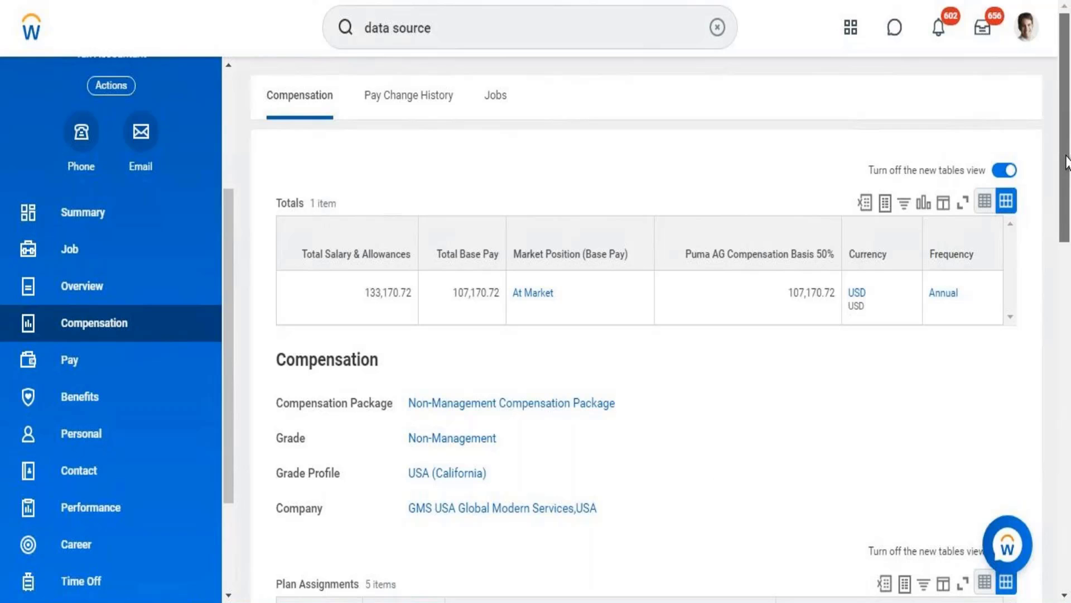
Review the Plan Assignments on the worker's compensation page and open the General Salary Plan in a new tab
{"action": "scroll", "coordinate": [1061, 256], "scroll_direction": "down", "scroll_amount": 1}
{"action": "scroll", "coordinate": [1060, 262], "scroll_direction": "down", "scroll_amount": 10}
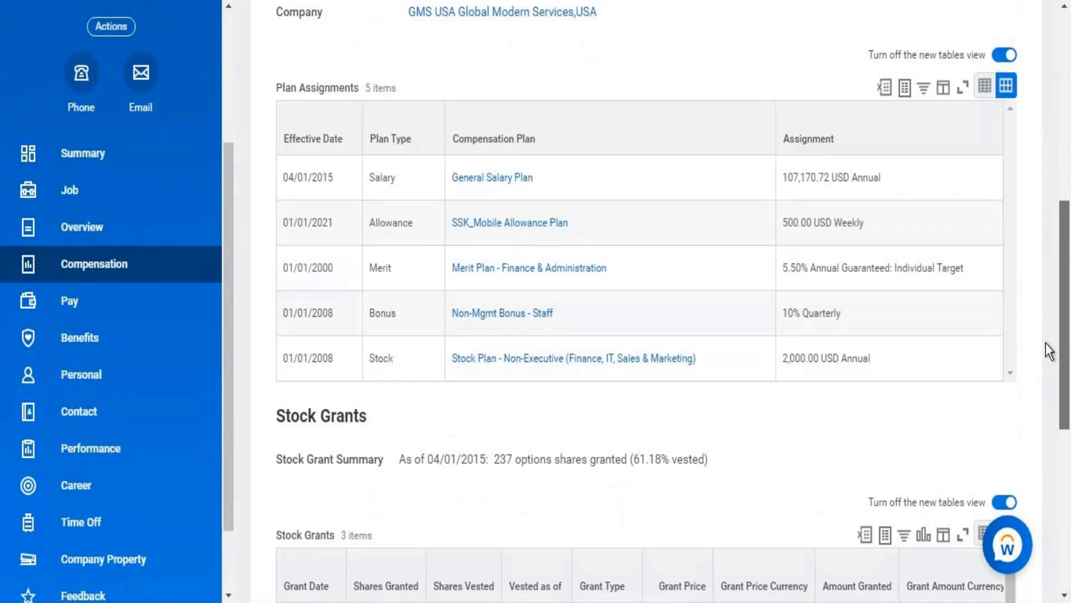
{"action": "scroll", "coordinate": [1033, 414], "scroll_direction": "up", "scroll_amount": 4}
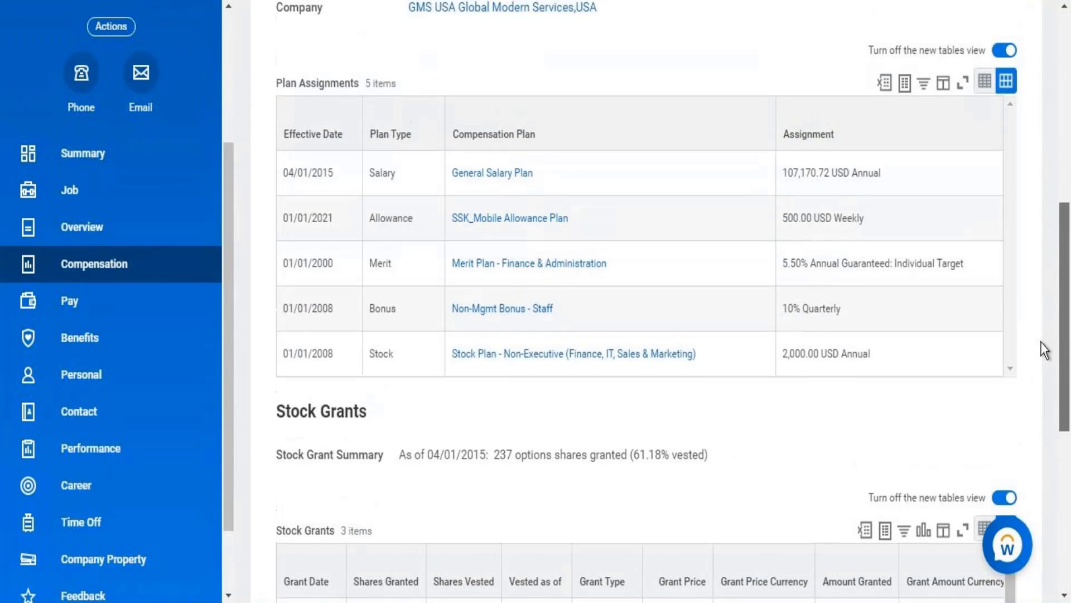
{"action": "scroll", "coordinate": [1045, 334], "scroll_direction": "up", "scroll_amount": 2}
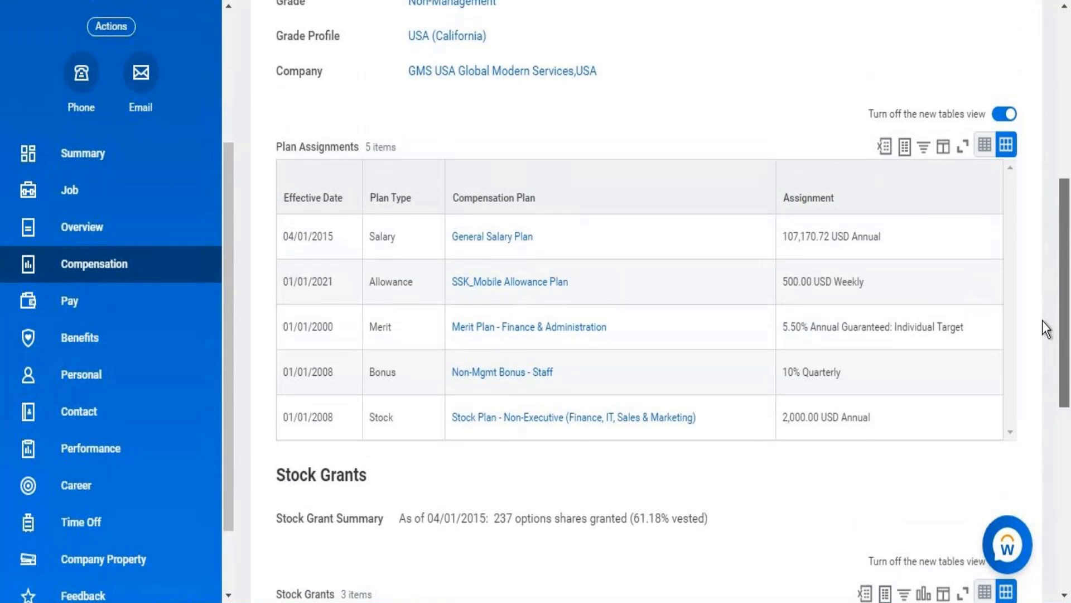
{"action": "scroll", "coordinate": [1041, 312], "scroll_direction": "up", "scroll_amount": 2}
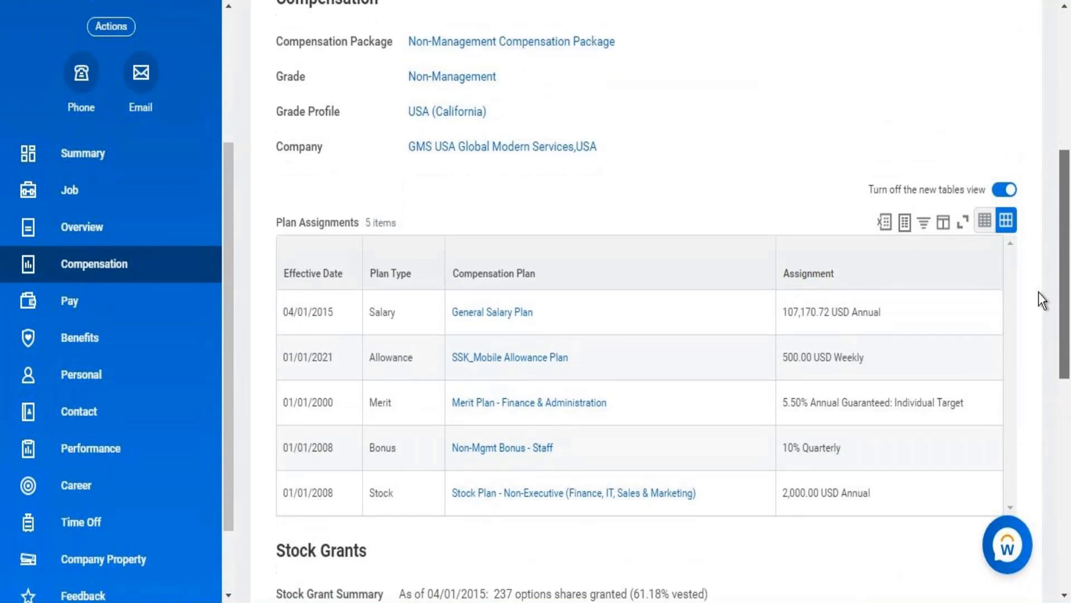
{"action": "scroll", "coordinate": [1033, 335], "scroll_direction": "down", "scroll_amount": 3}
{"action": "scroll", "coordinate": [1026, 343], "scroll_direction": "up", "scroll_amount": 1}
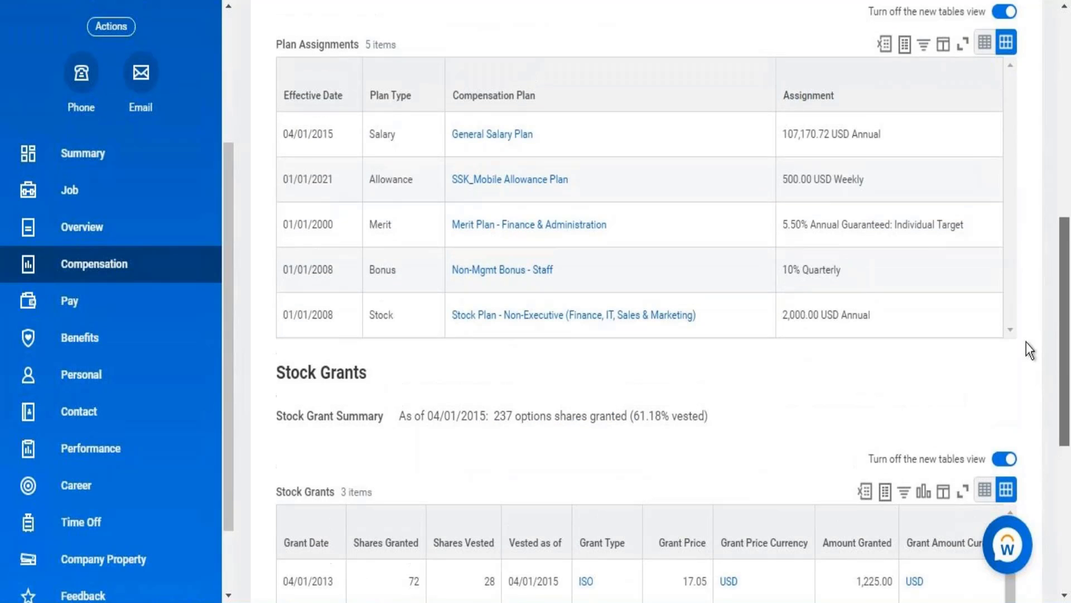
{"action": "scroll", "coordinate": [1028, 335], "scroll_direction": "up", "scroll_amount": 2}
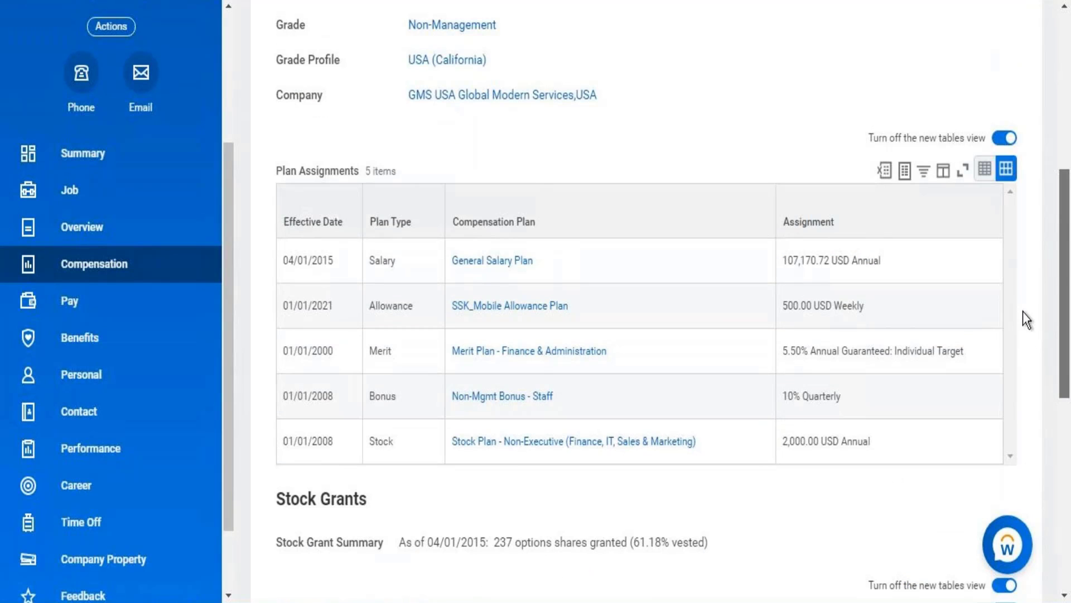
{"action": "scroll", "coordinate": [1025, 316], "scroll_direction": "up", "scroll_amount": 1}
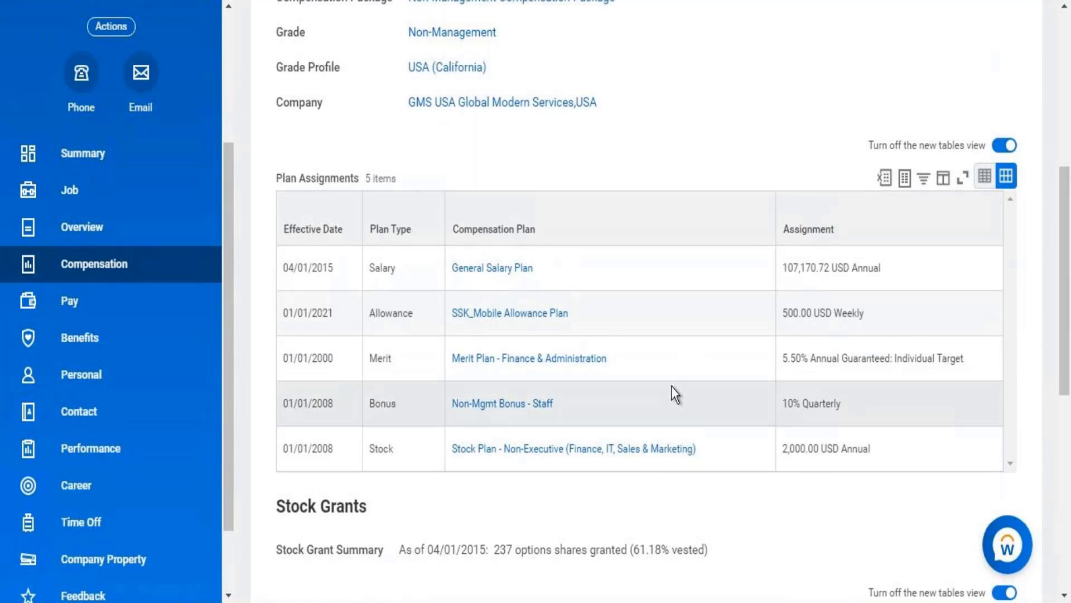
{"action": "right_click", "coordinate": [495, 269]}
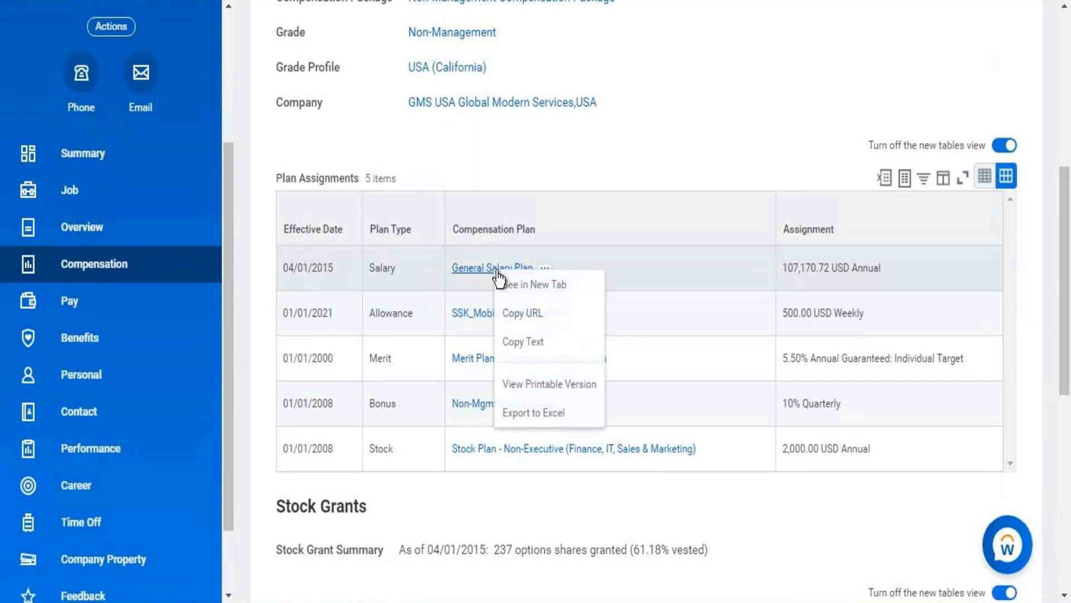
{"action": "left_click", "coordinate": [523, 285]}
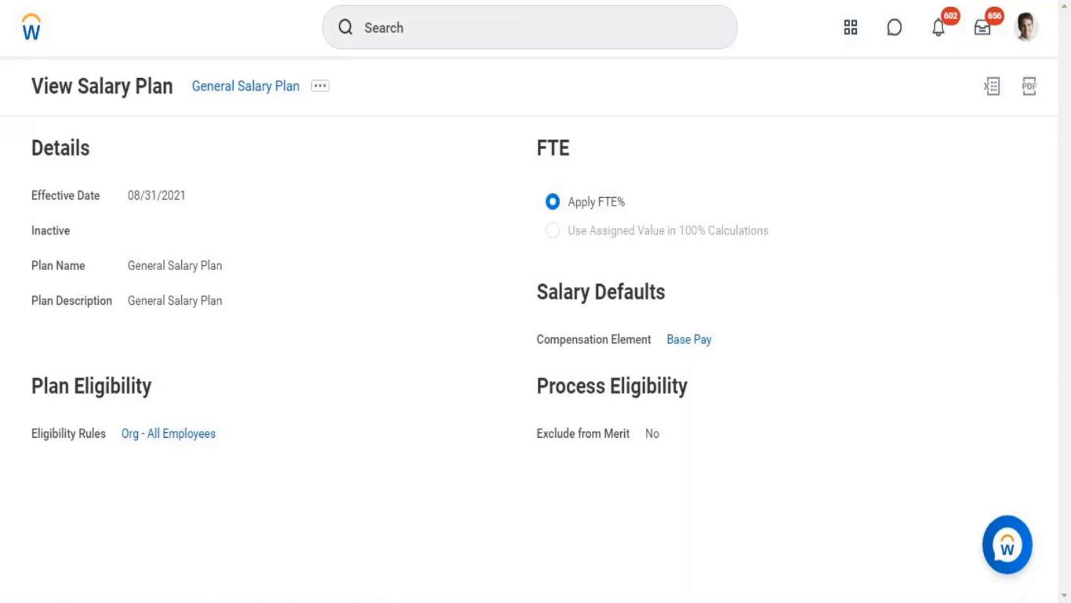
Return from the salary plan and view the award calculation and eligibility settings of Merit Plan - Finance & Administration
{"action": "key", "text": "ctrl+shift+Tab"}
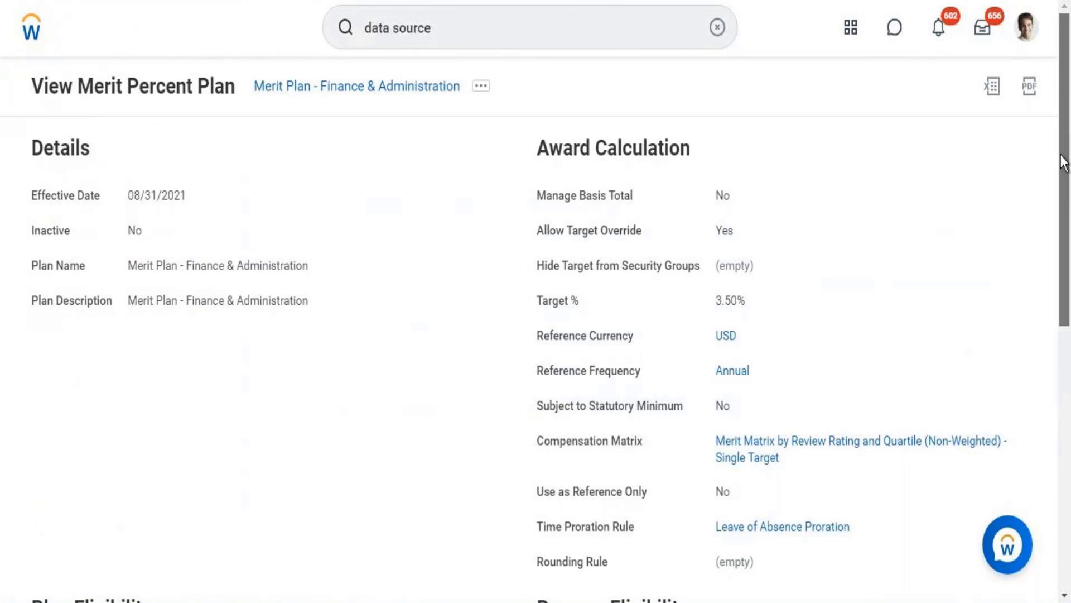
{"action": "left_click_drag", "start_coordinate": [1066, 115], "coordinate": [1046, 256]}
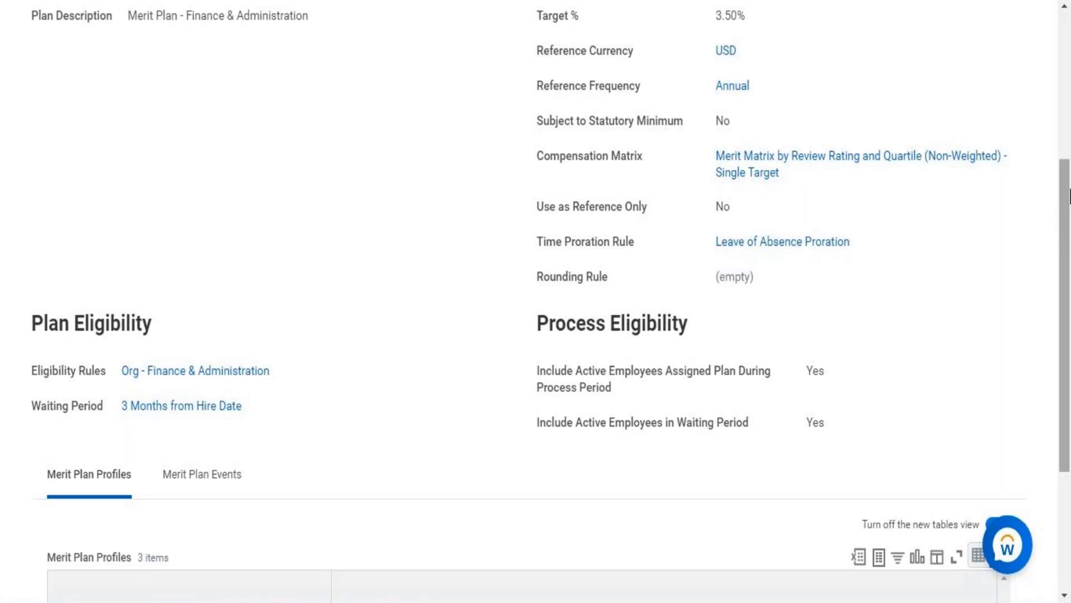
Examine the merit plan's profiles with their target percentages and eligibility rules, along with its Merit Plan Events
{"action": "scroll", "coordinate": [1063, 291], "scroll_direction": "down", "scroll_amount": 4}
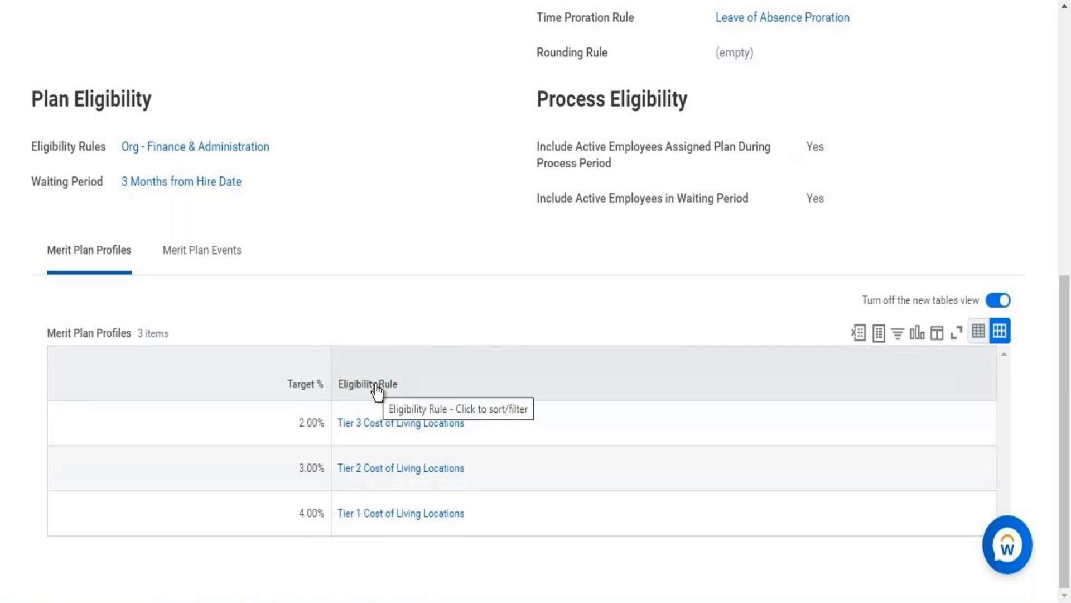
{"action": "left_click", "coordinate": [213, 251]}
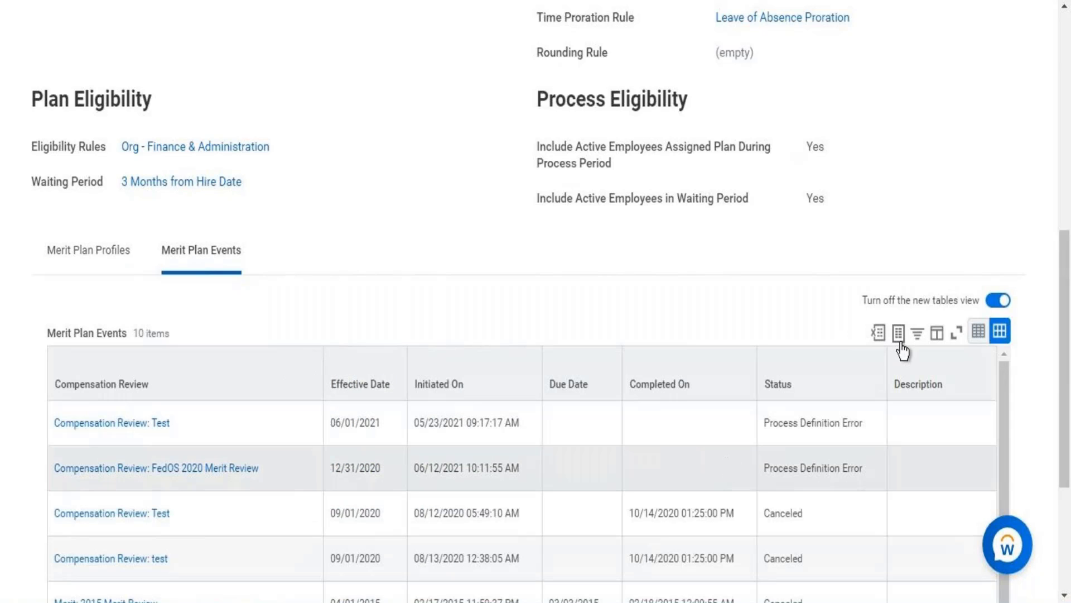
{"action": "left_click_drag", "start_coordinate": [1066, 248], "coordinate": [1027, 485]}
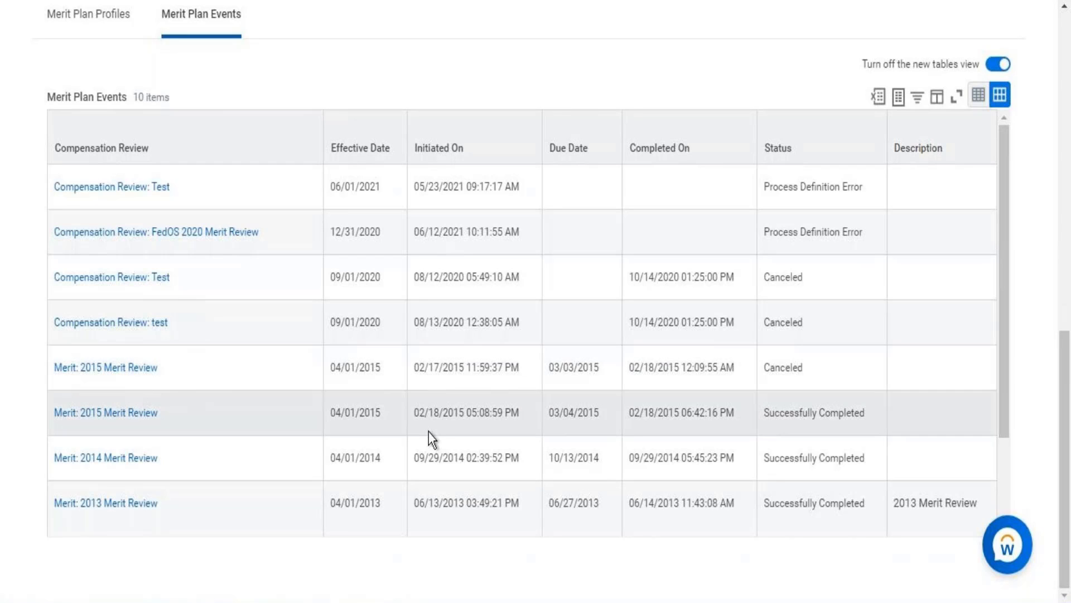
{"action": "left_click_drag", "start_coordinate": [1066, 396], "coordinate": [1053, 74]}
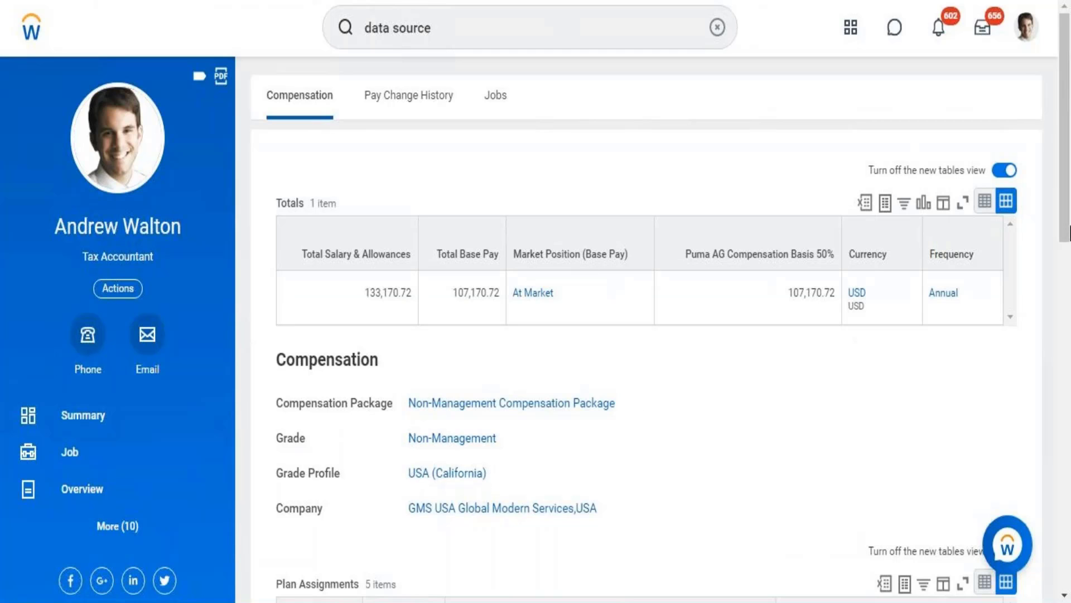
Open the Non-Mgmt Bonus - Staff plan from the worker's Plan Assignments and review its award calculation and eligibility settings
{"action": "scroll", "coordinate": [1054, 321], "scroll_direction": "down", "scroll_amount": 5}
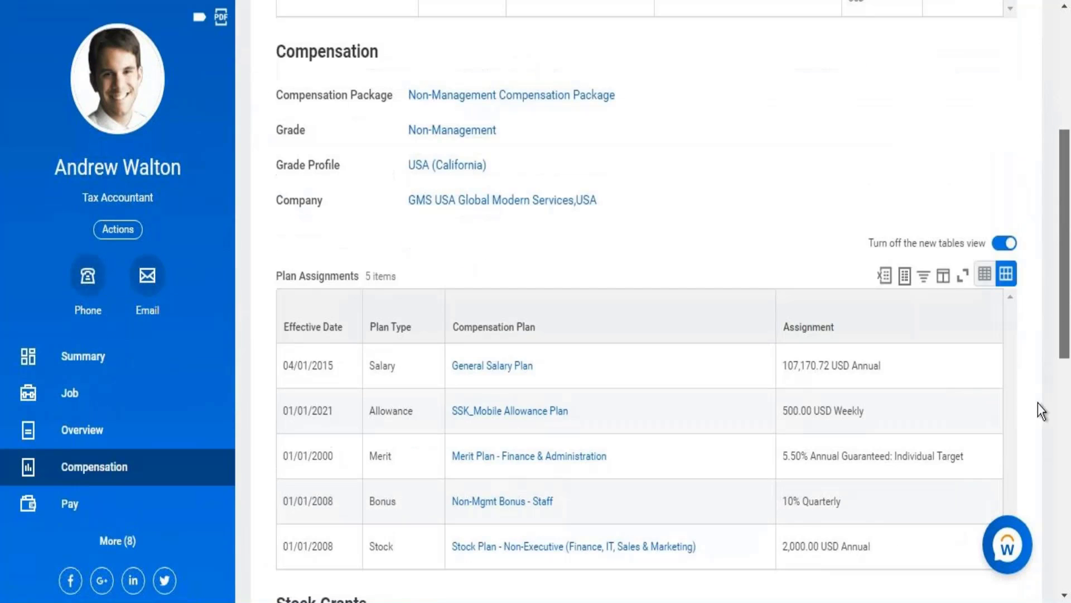
{"action": "scroll", "coordinate": [1038, 405], "scroll_direction": "down", "scroll_amount": 4}
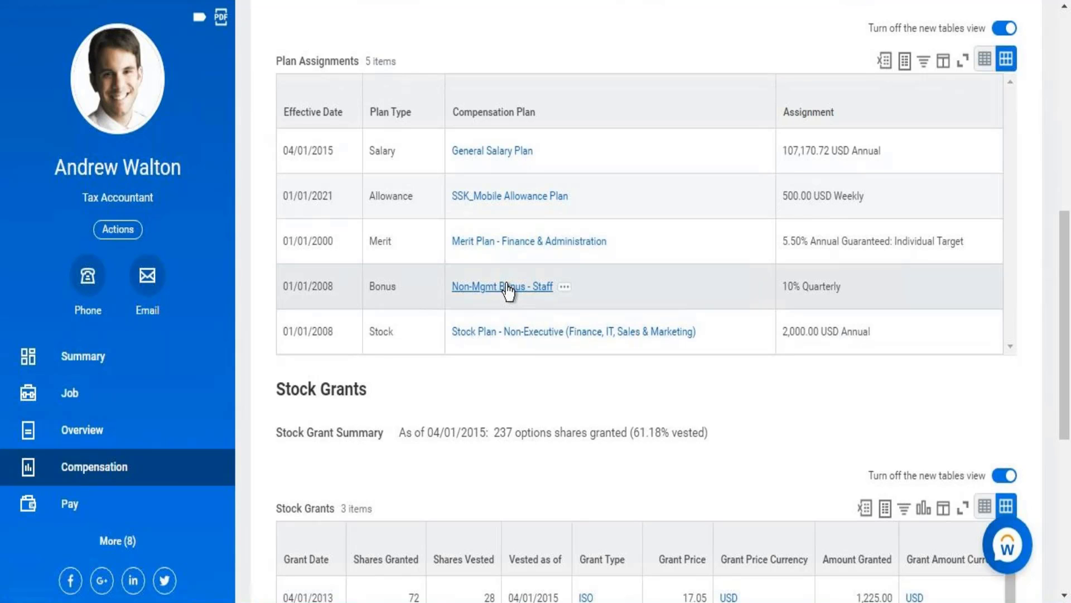
{"action": "left_click", "coordinate": [509, 287]}
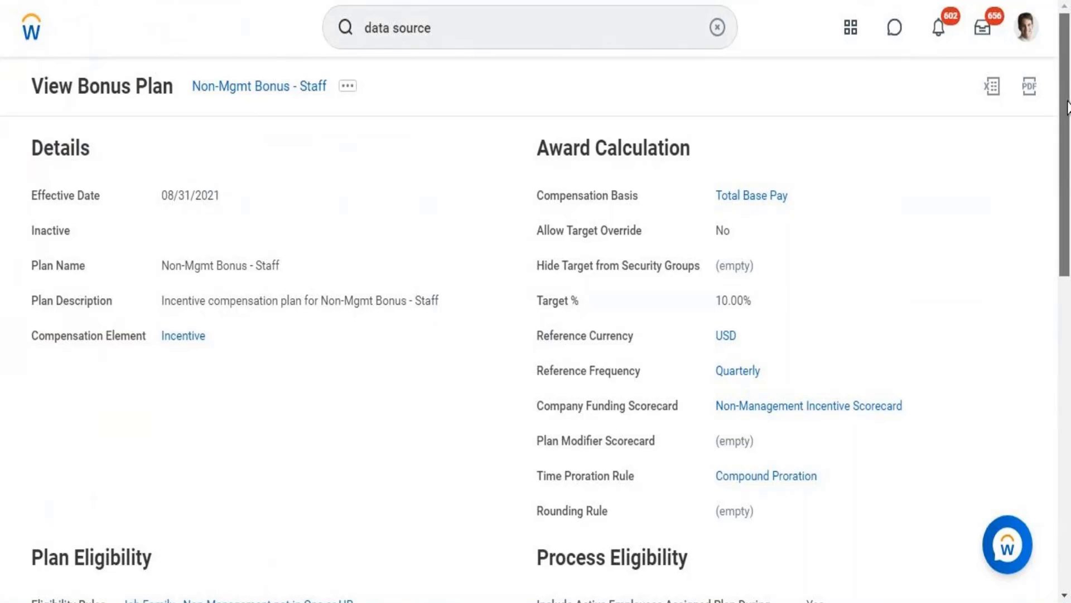
{"action": "left_click_drag", "start_coordinate": [1065, 81], "coordinate": [1067, 211]}
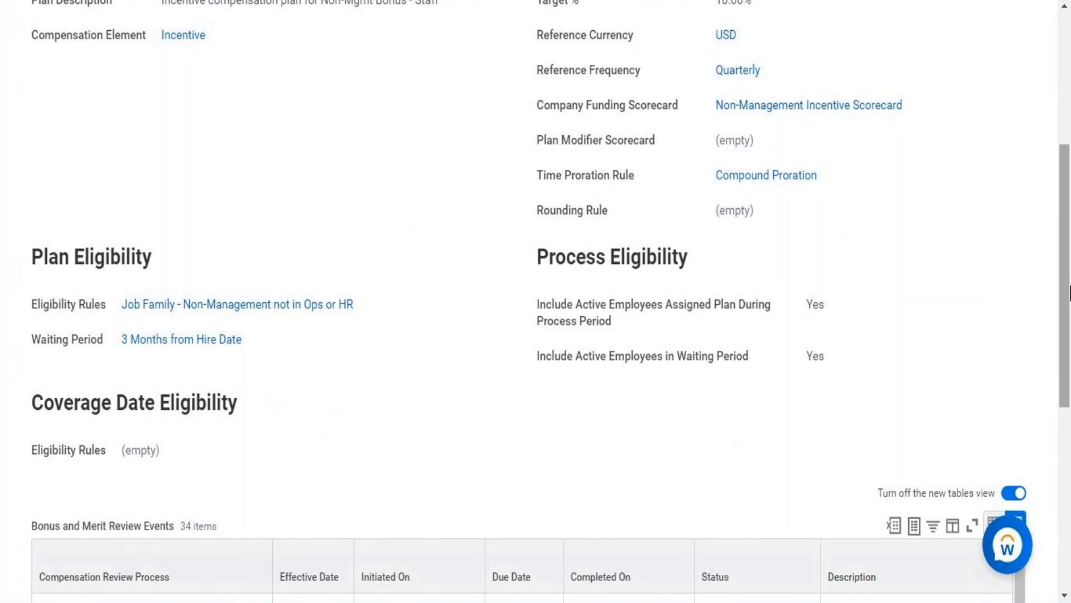
{"action": "mouse_move", "coordinate": [1070, 293]}
{"action": "left_mouse_down"}
{"action": "mouse_move", "coordinate": [1070, 189]}
{"action": "mouse_move", "coordinate": [1070, 286]}
{"action": "left_mouse_up"}
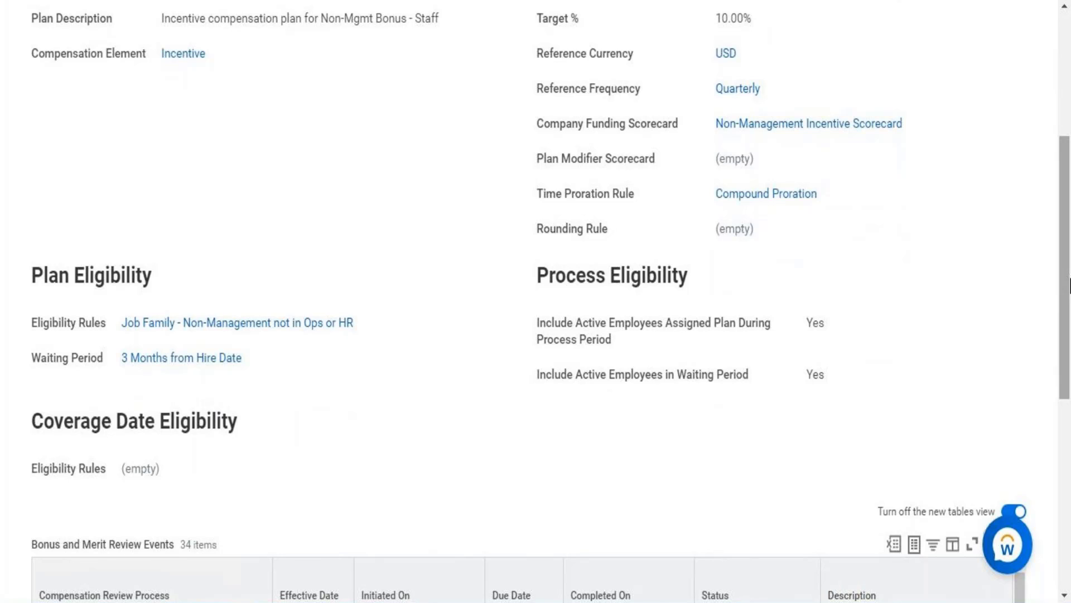
Return to the worker's compensation page and open Stock Plan - Non-Executive (Finance, IT, Sales & Marketing) from the Plan Assignments
{"action": "key", "text": "alt+Left"}
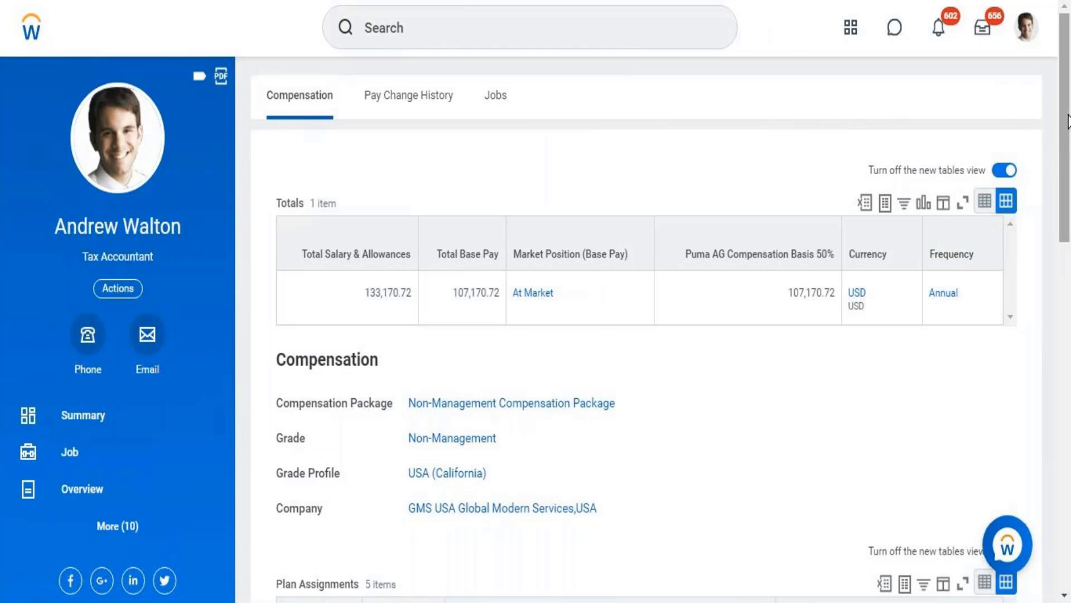
{"action": "left_click_drag", "start_coordinate": [1067, 114], "coordinate": [1063, 304]}
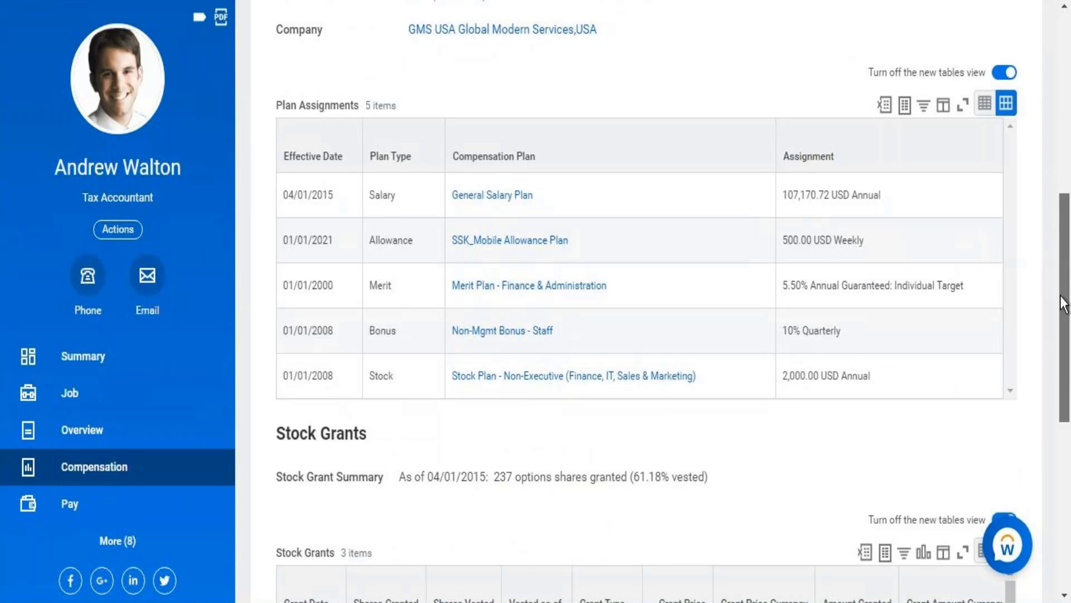
{"action": "left_click_drag", "start_coordinate": [1063, 305], "coordinate": [1069, 112]}
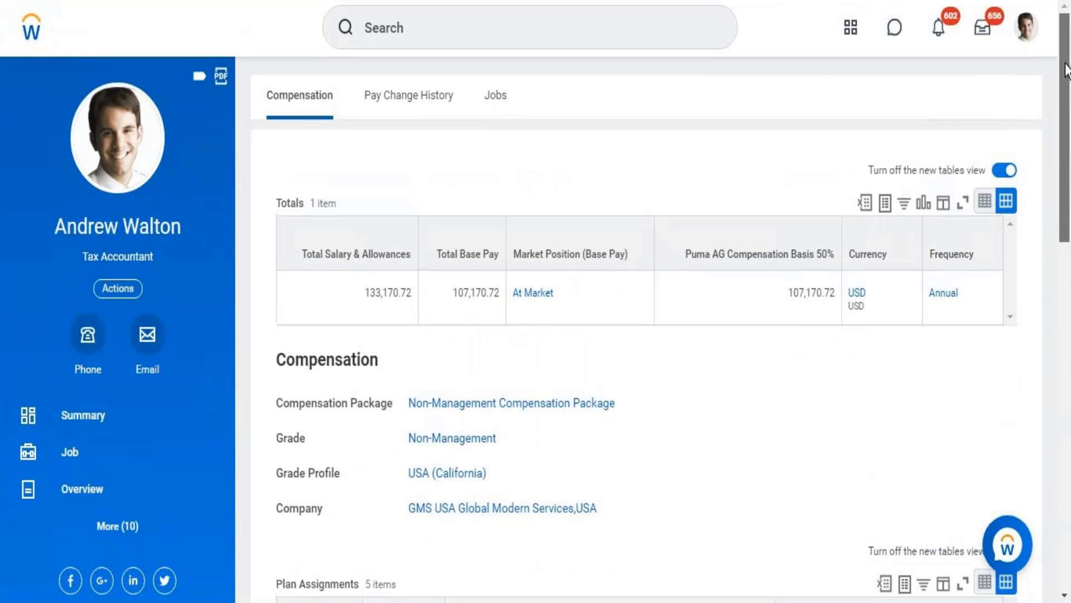
{"action": "left_click", "coordinate": [105, 535]}
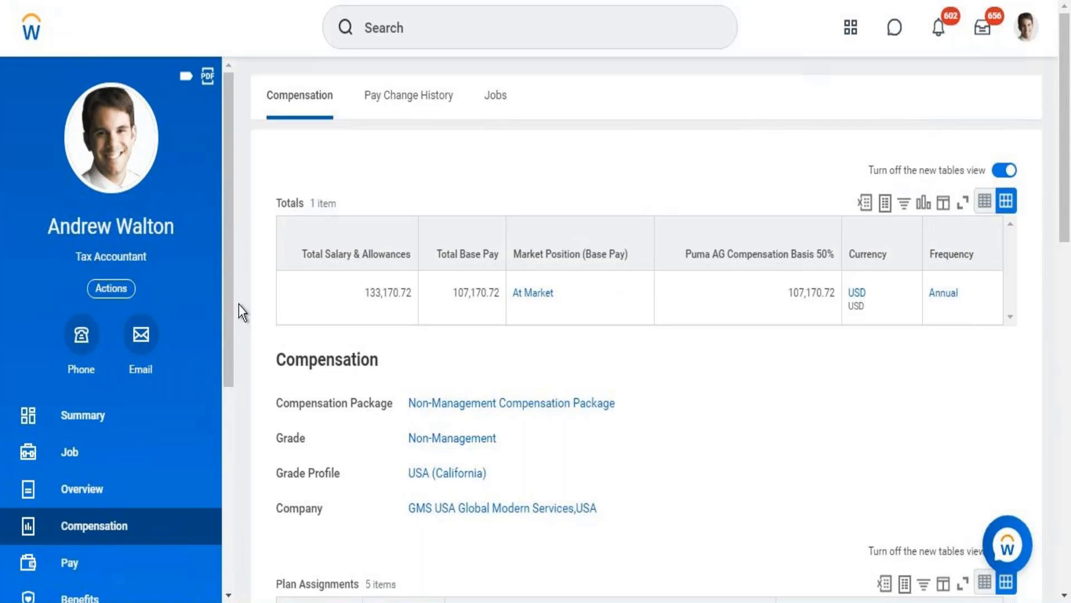
{"action": "scroll", "coordinate": [226, 381], "scroll_direction": "down", "scroll_amount": 3}
{"action": "left_click_drag", "start_coordinate": [223, 423], "coordinate": [223, 428]}
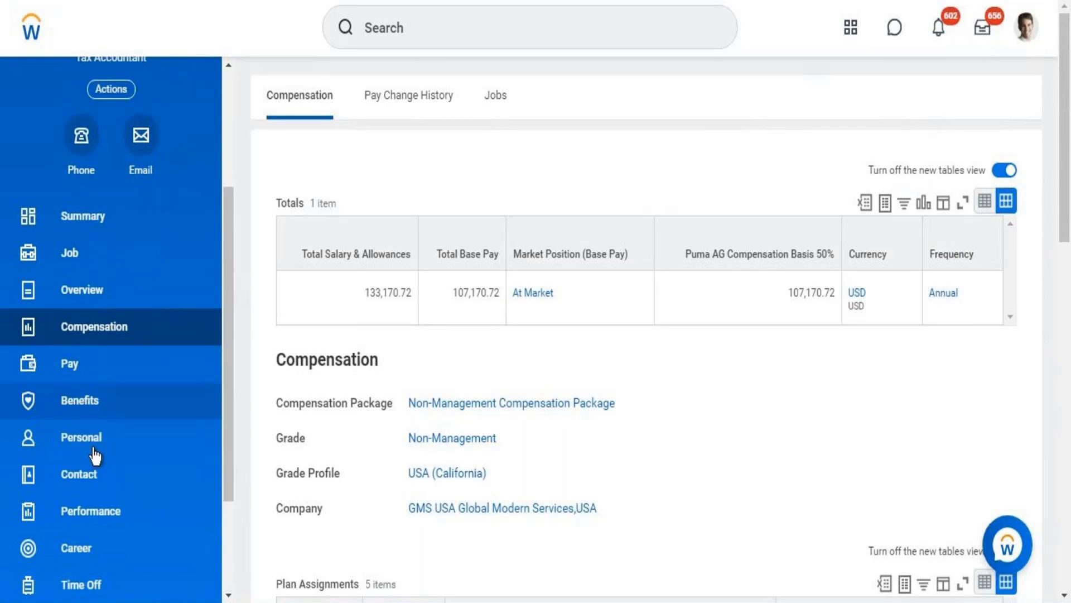
{"action": "left_click", "coordinate": [155, 338]}
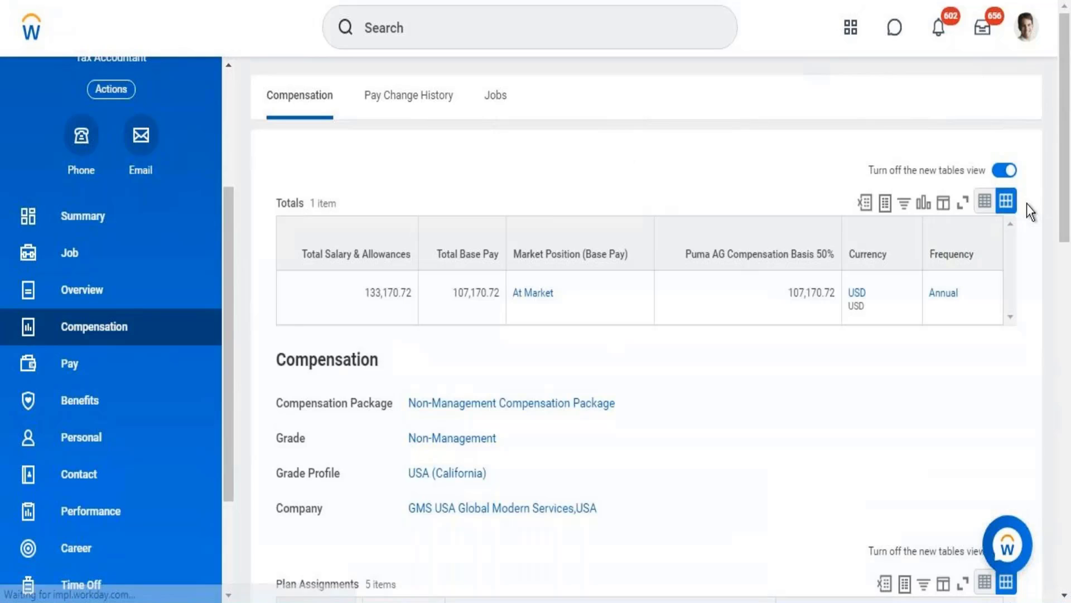
{"action": "left_click_drag", "start_coordinate": [1067, 174], "coordinate": [1068, 418]}
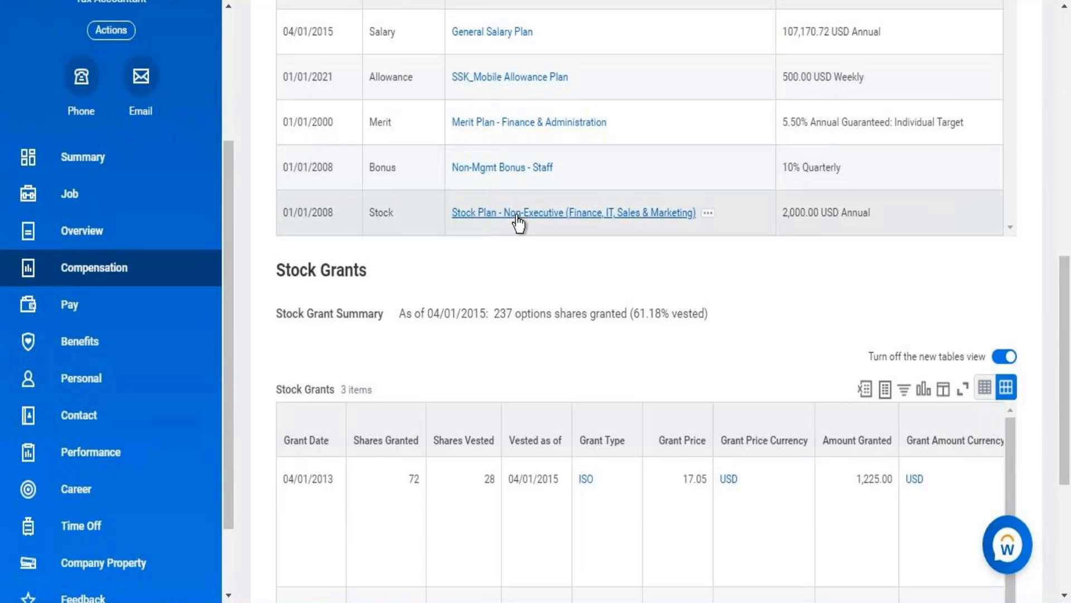
{"action": "left_click", "coordinate": [518, 215]}
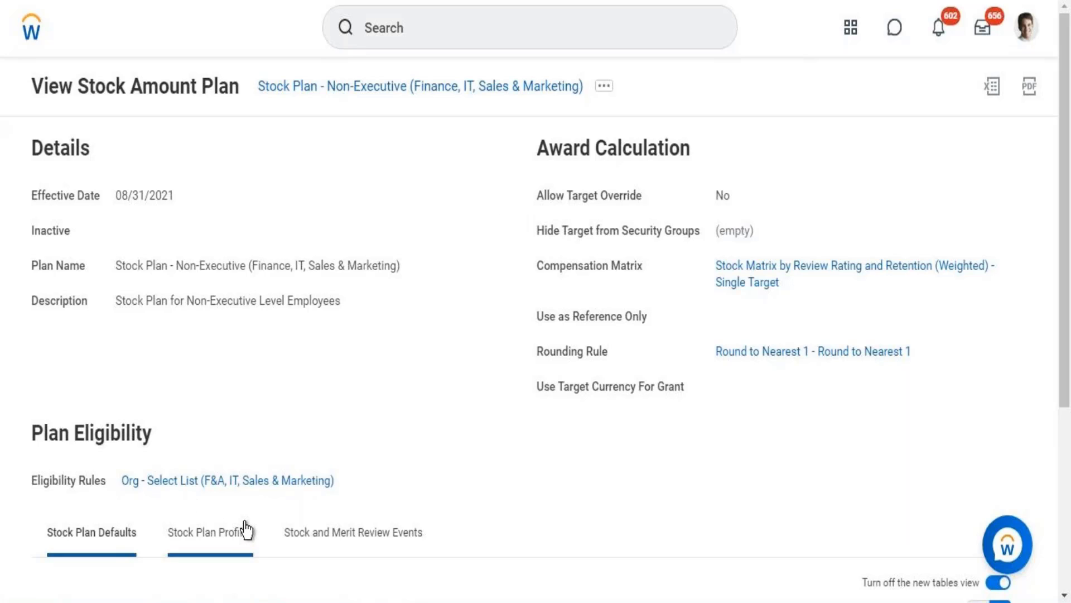
View the conditions of the stock plan's eligibility rule Org - Select List (F&A, IT, Sales & Marketing) in a new tab and return to the plan
{"action": "right_click", "coordinate": [285, 490]}
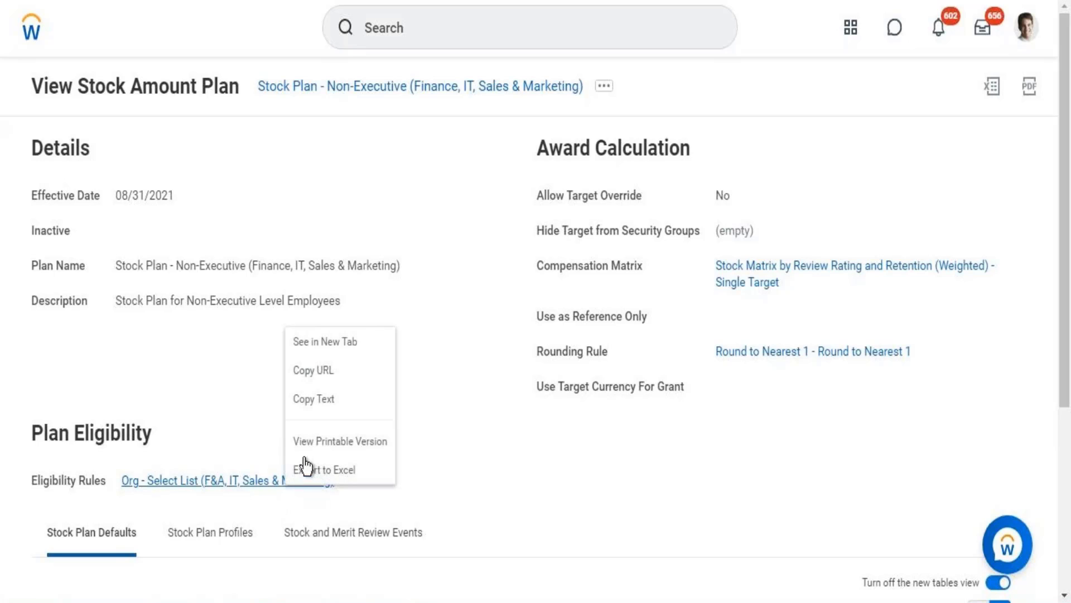
{"action": "left_click", "coordinate": [323, 347]}
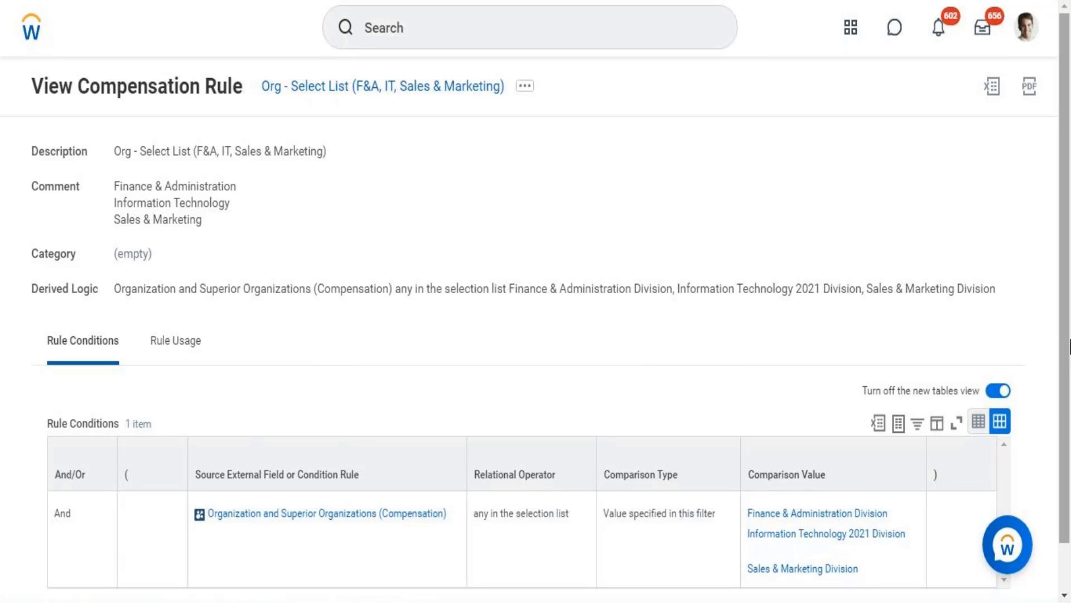
{"action": "scroll", "coordinate": [1064, 402], "scroll_direction": "down", "scroll_amount": 1}
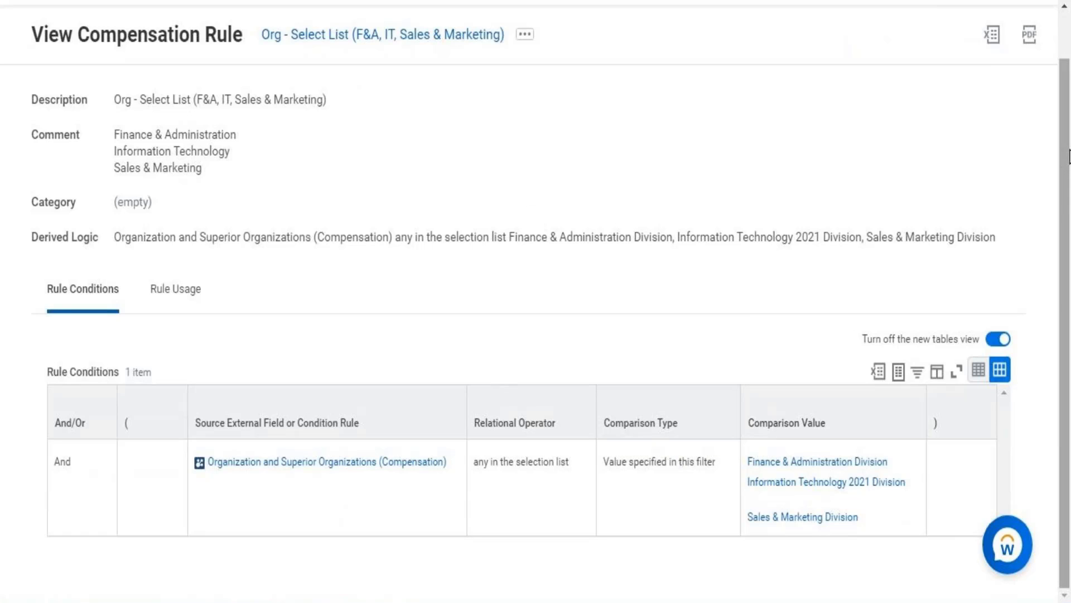
{"action": "scroll", "coordinate": [1057, 55], "scroll_direction": "up", "scroll_amount": 1}
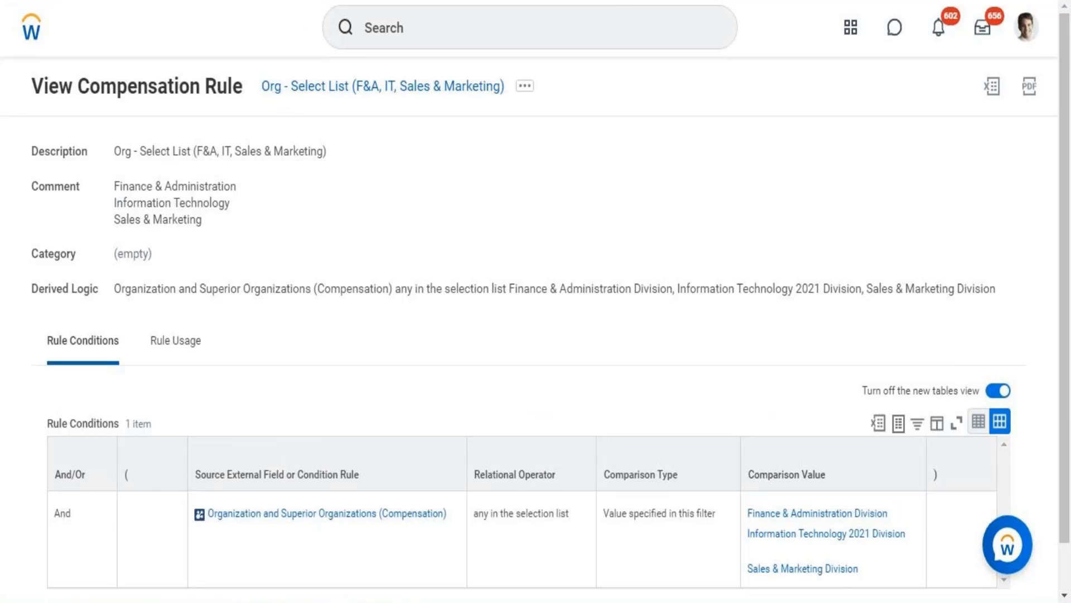
{"action": "key", "text": "ctrl+Tab"}
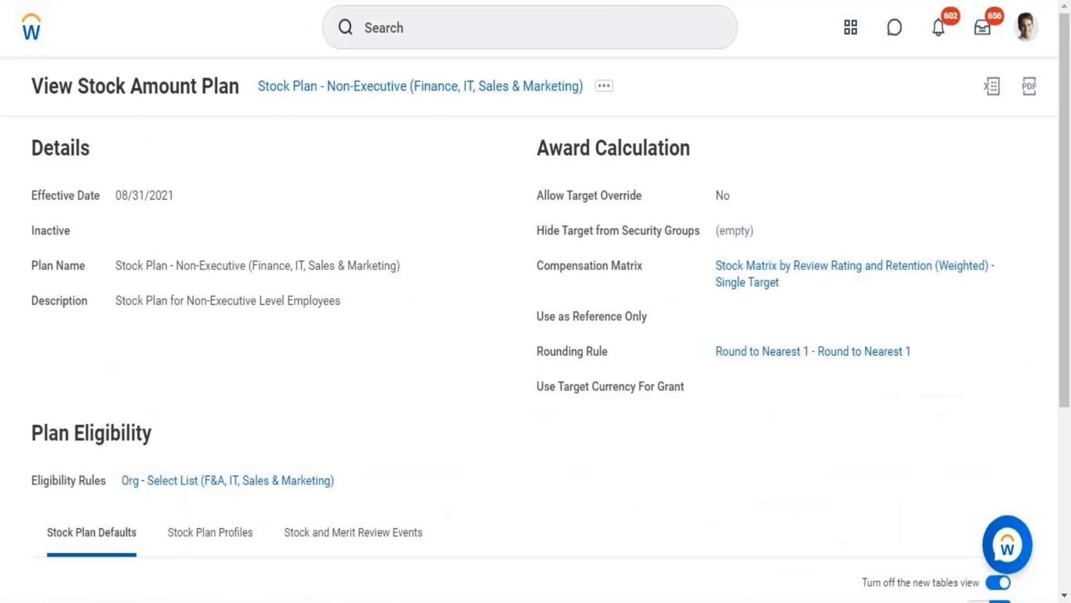
Go to the home page, search for "create compensation" and open the Create Compensation Eligibility Rule task
{"action": "left_click", "coordinate": [35, 40]}
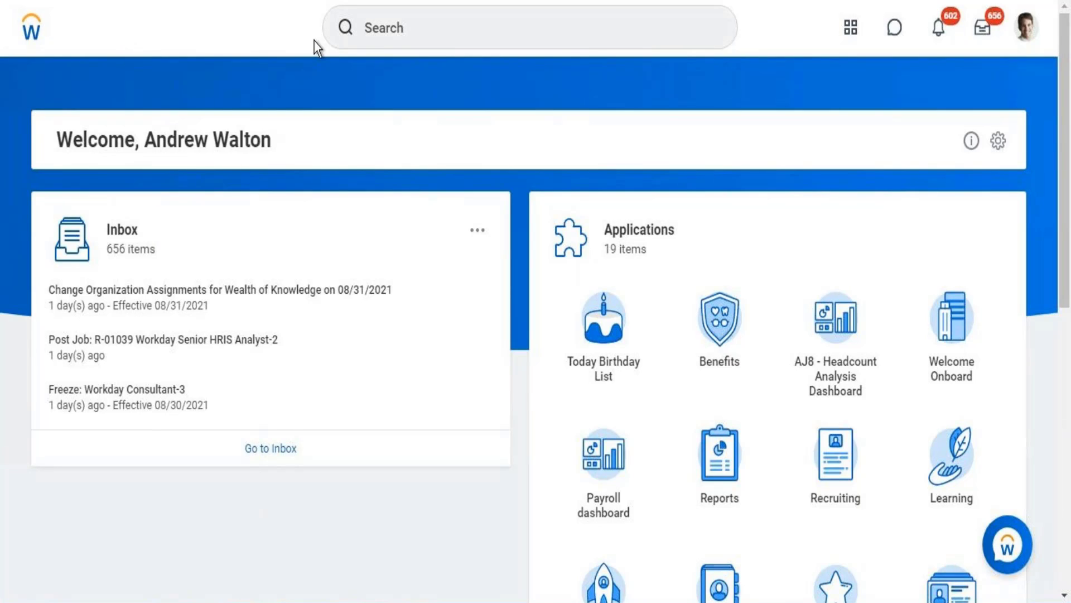
{"action": "left_click", "coordinate": [403, 34]}
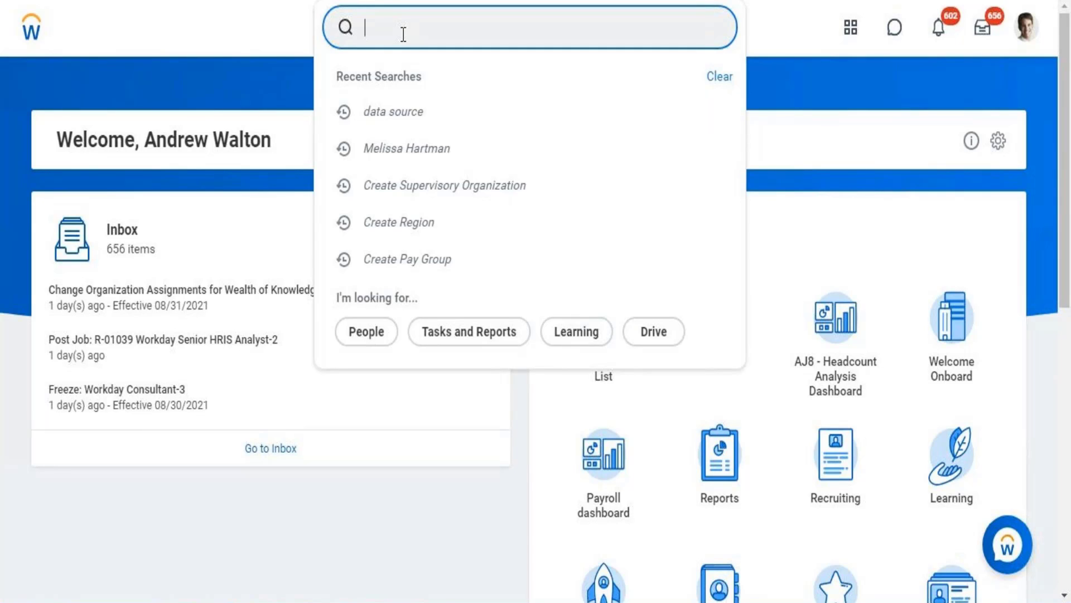
{"action": "type", "text": "create"}
{"action": "type", "text": " ion compensat"}
{"action": "left_click", "coordinate": [404, 35]}
{"action": "type", "text": "ion"}
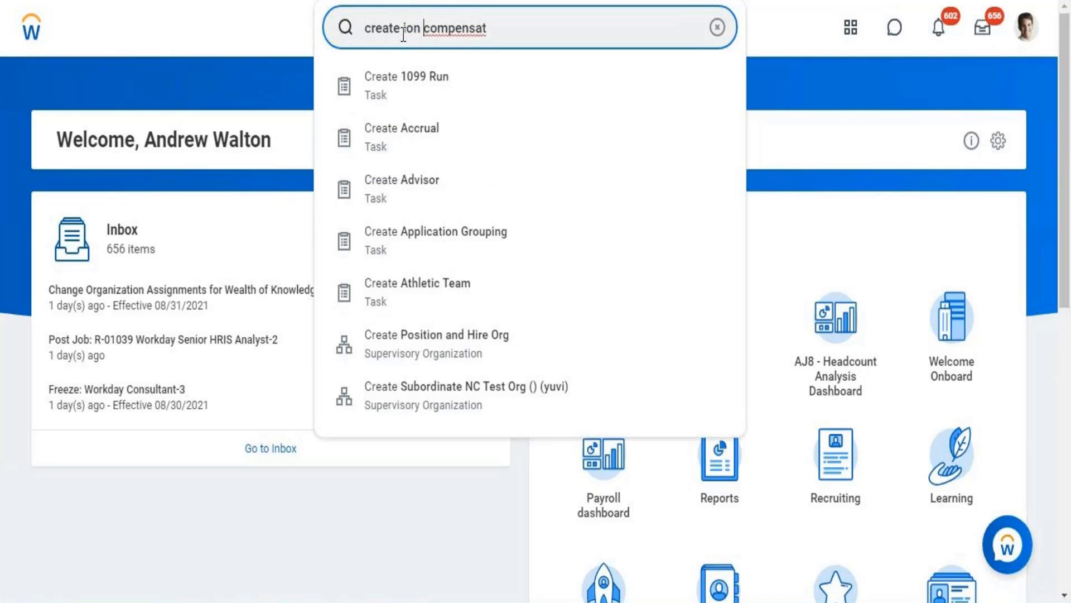
{"action": "key", "text": "BackSpace"}
{"action": "key", "text": "BackSpace"}
{"action": "key", "text": "BackSpace"}
{"action": "key", "text": "BackSpace"}
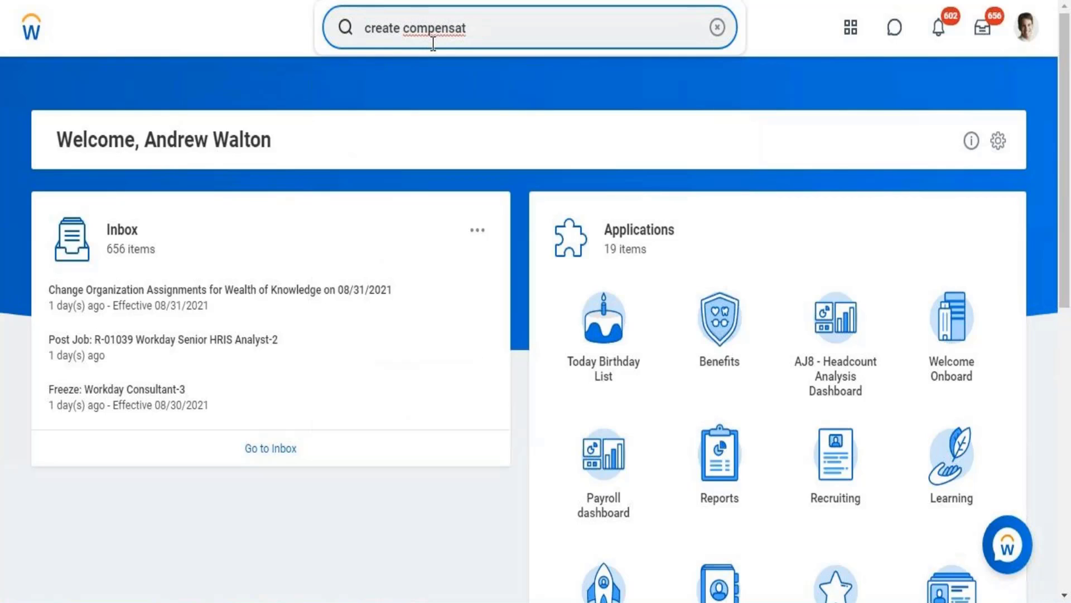
{"action": "type", "text": "ion"}
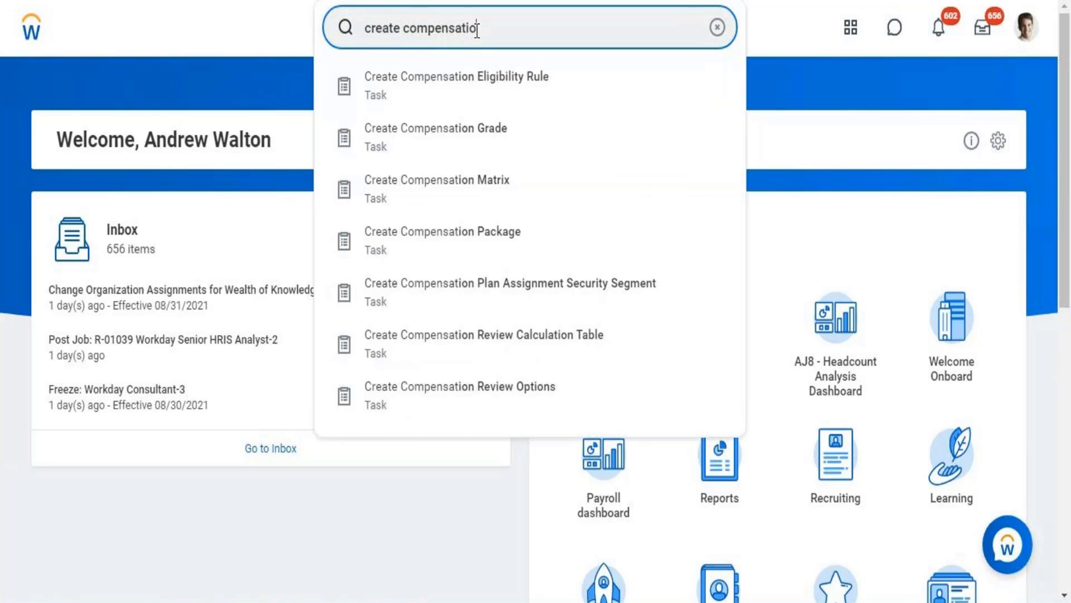
{"action": "left_click", "coordinate": [477, 78]}
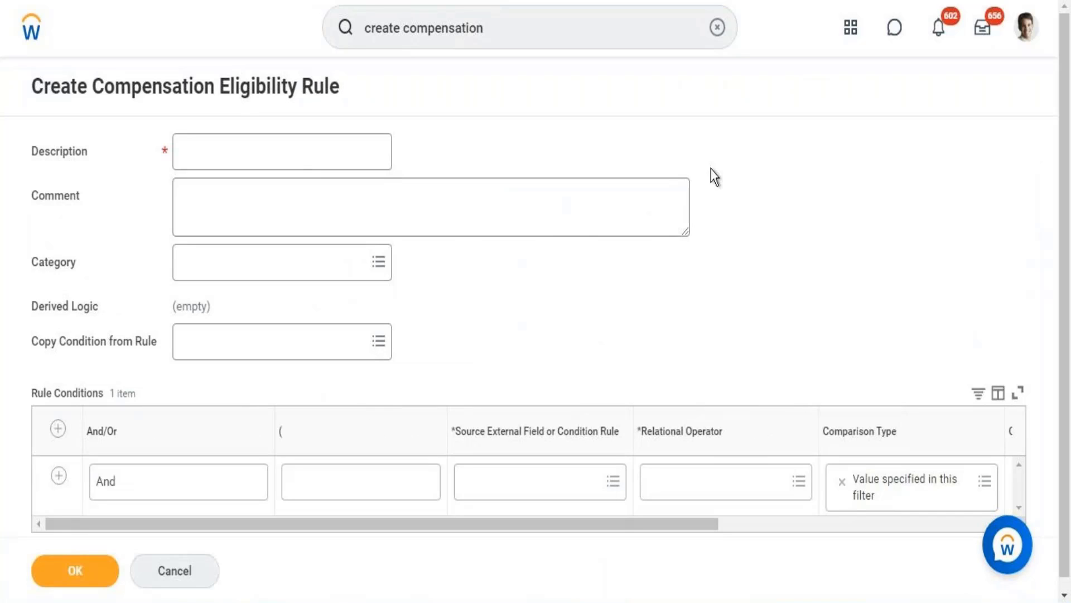
Enter "Comp Eligibility Rue - Organization(Director Tax)" as the description of the compensation eligibility rule
{"action": "left_click", "coordinate": [306, 147]}
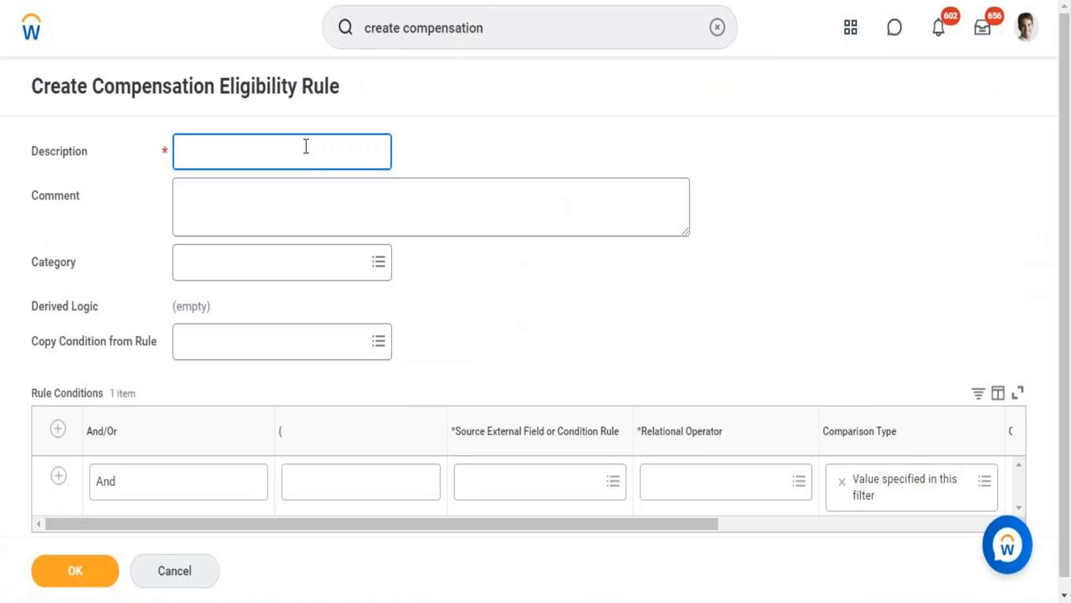
{"action": "type", "text": "A"}
{"action": "key", "text": "BackSpace"}
{"action": "type", "text": "Comp Eligibili"}
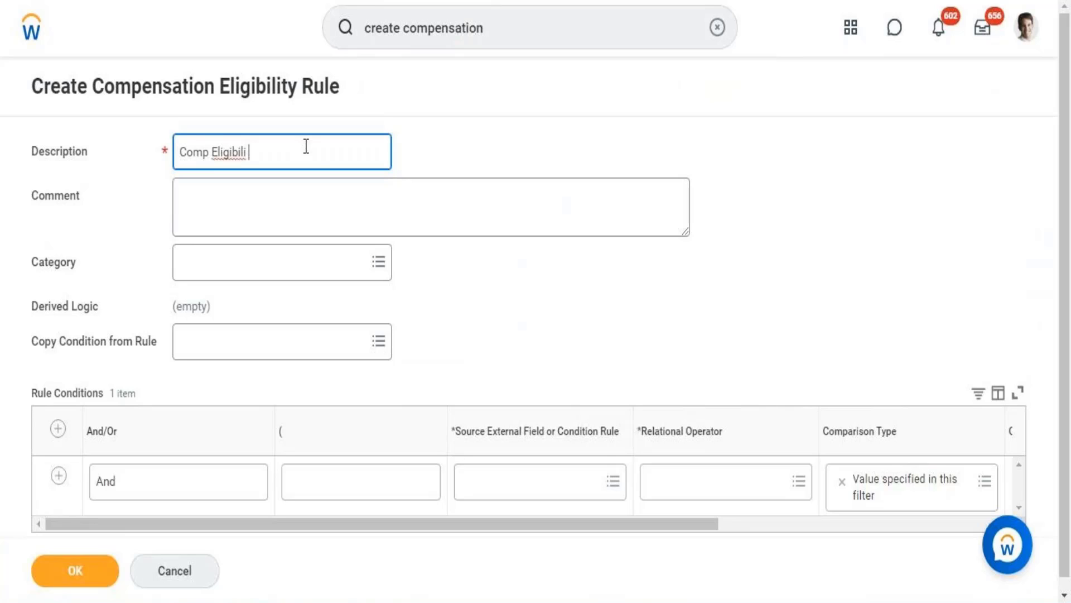
{"action": "type", "text": "ty Rue - Organization("}
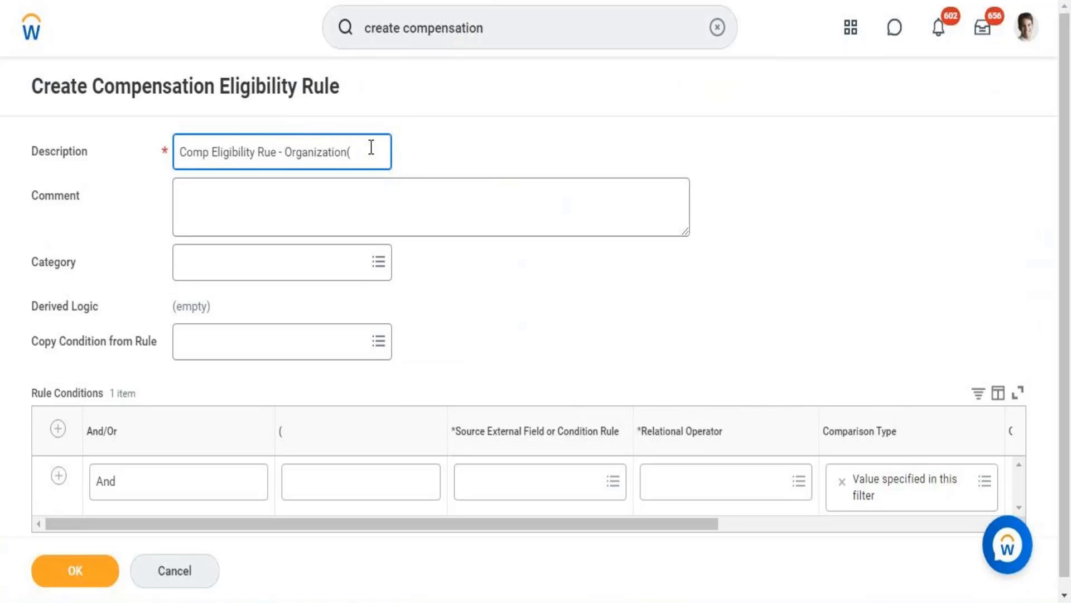
{"action": "type", "text": "irector"}
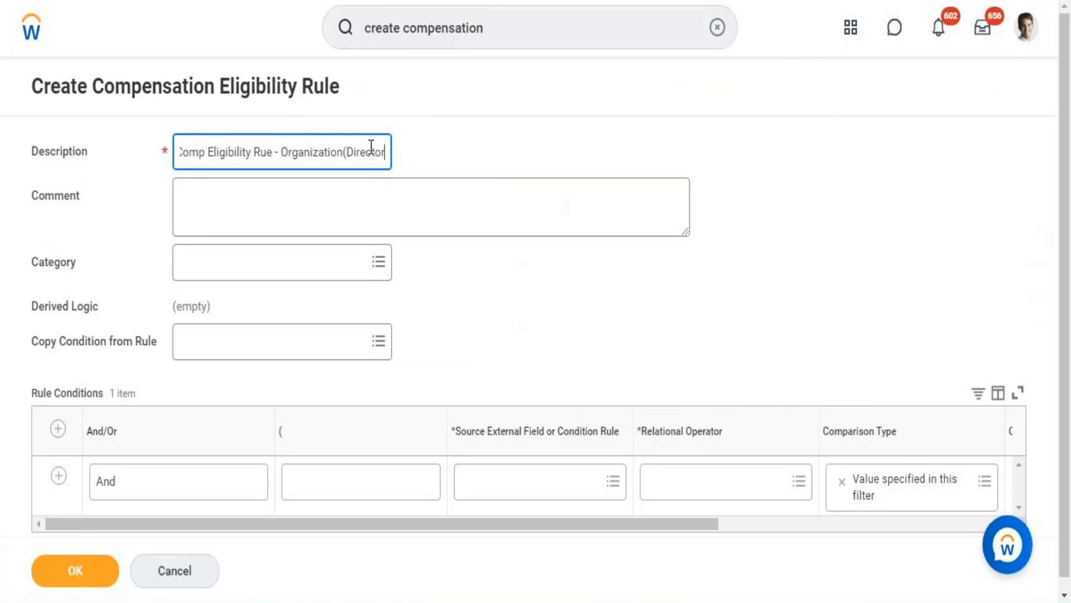
{"action": "type", "text": " Tax)"}
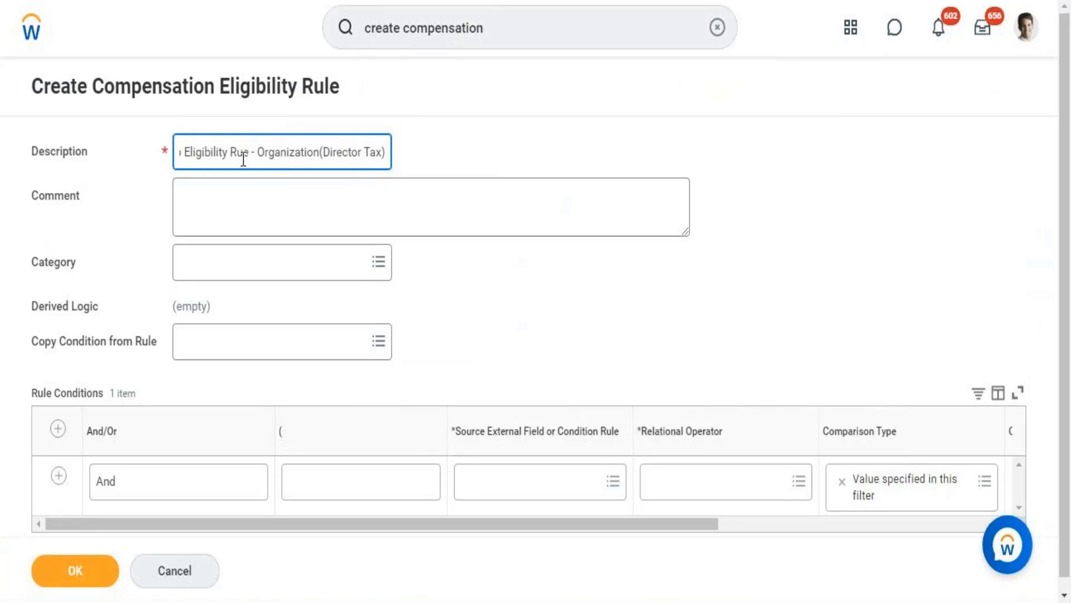
{"action": "left_click_drag", "start_coordinate": [244, 154], "coordinate": [169, 158]}
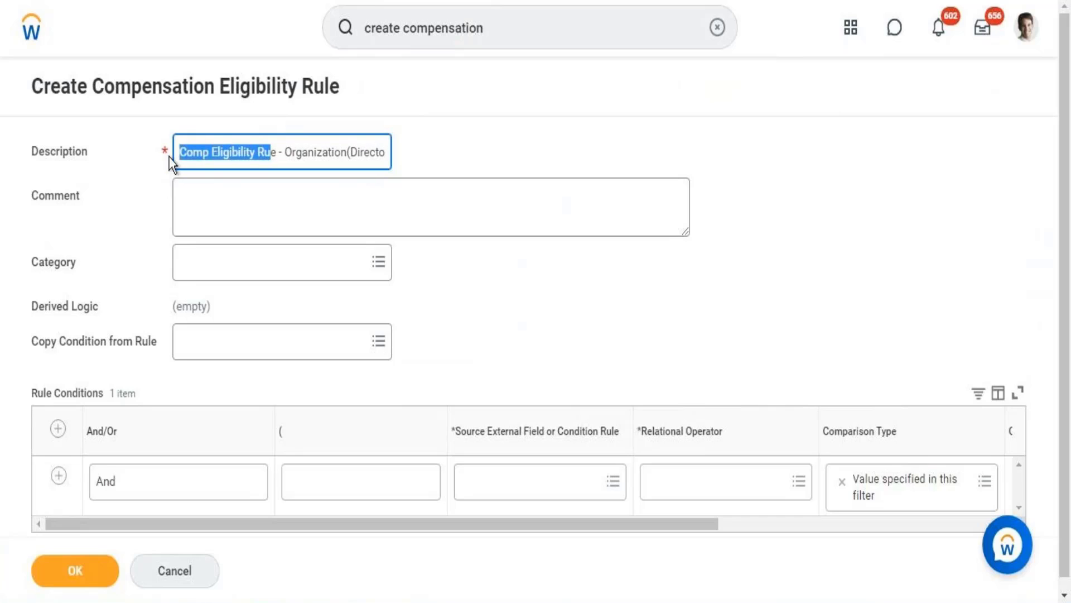
{"action": "left_click", "coordinate": [263, 162]}
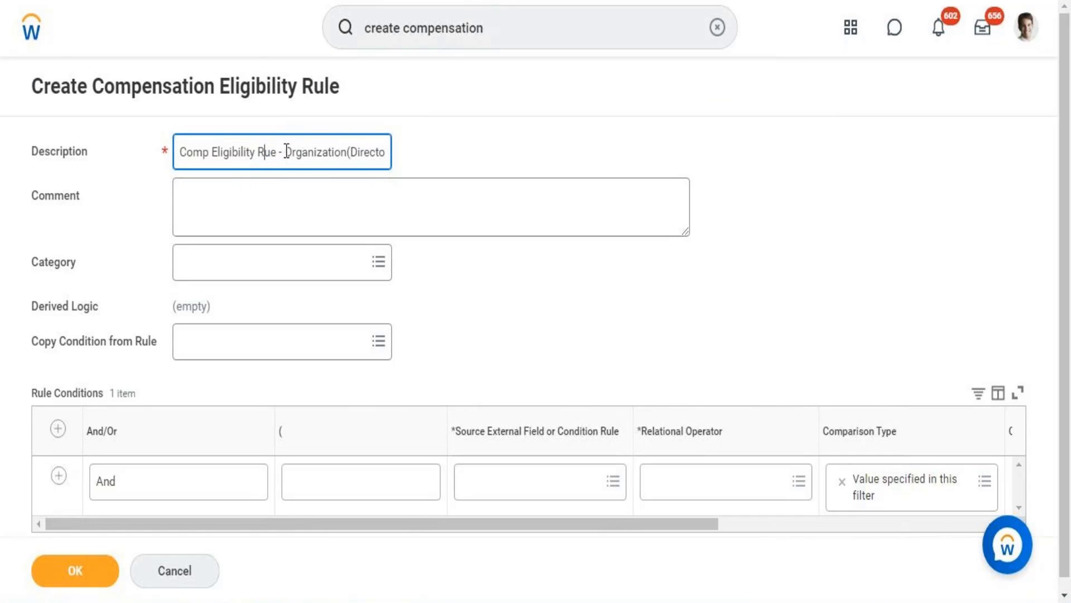
{"action": "left_click_drag", "start_coordinate": [285, 161], "coordinate": [403, 163]}
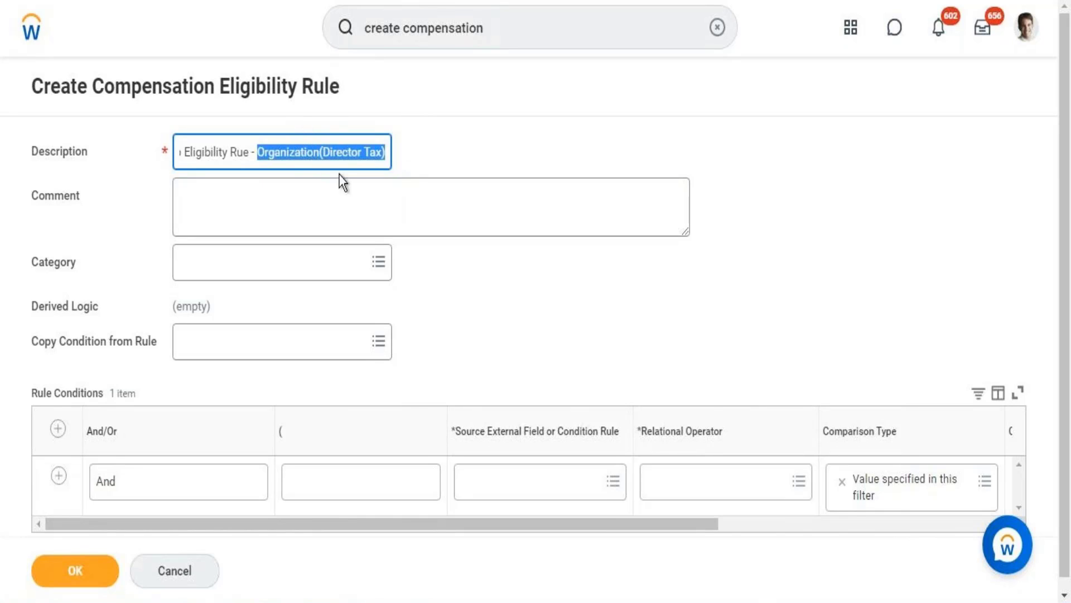
{"action": "left_click", "coordinate": [310, 151]}
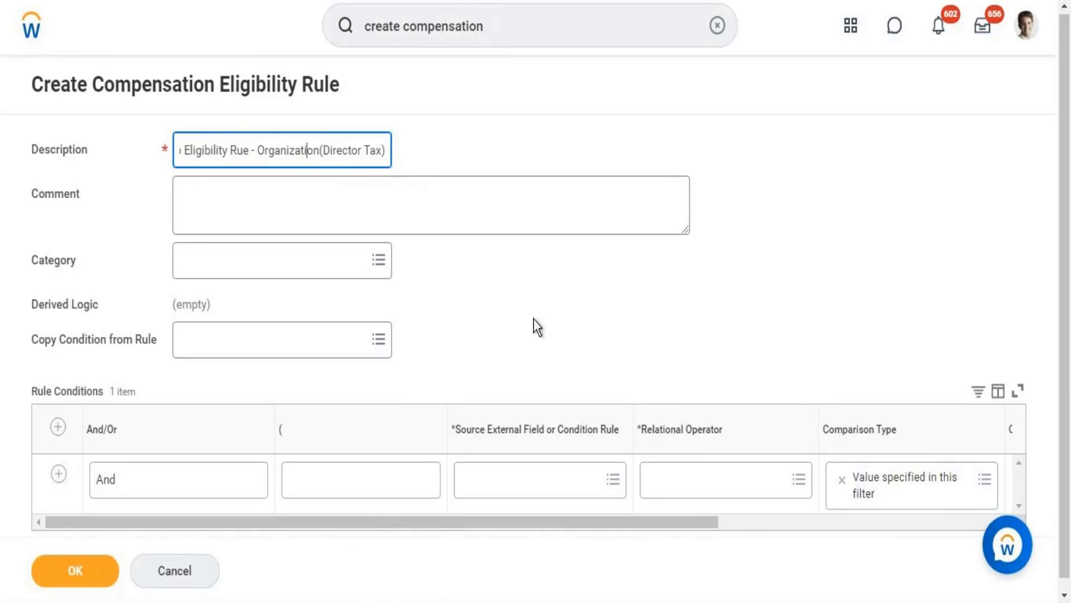
Search for "Organization and superior" and set the rule condition's source external field to Organization and Superior Organizations (Compensation)
{"action": "left_click", "coordinate": [497, 479]}
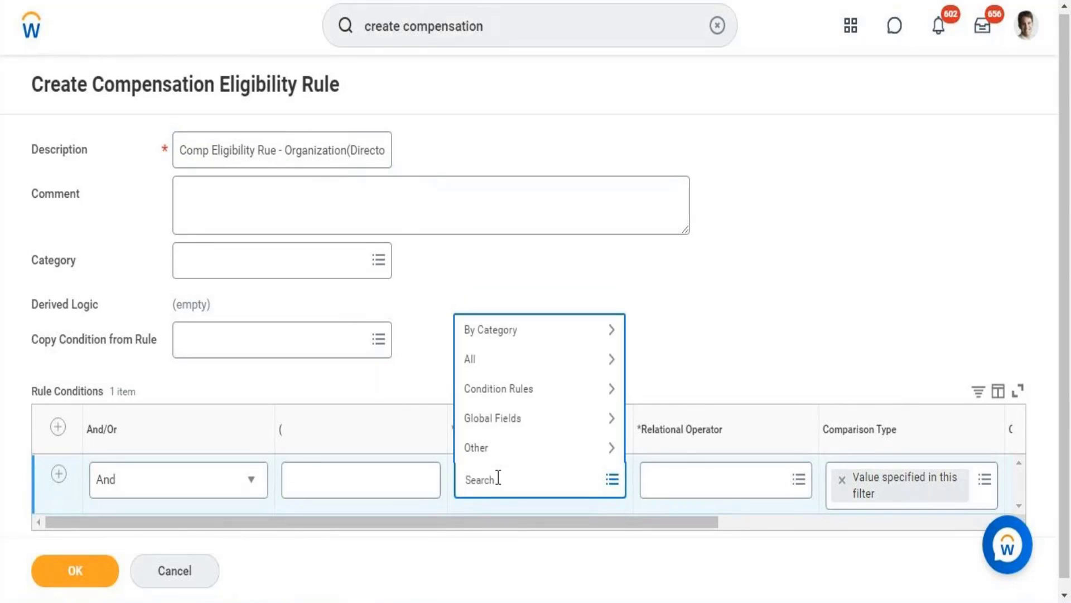
{"action": "type", "text": "Orgnization and superuor"}
{"action": "key", "text": "BackSpace"}
{"action": "key", "text": "BackSpace"}
{"action": "type", "text": "ior"}
{"action": "right_click", "coordinate": [495, 485]}
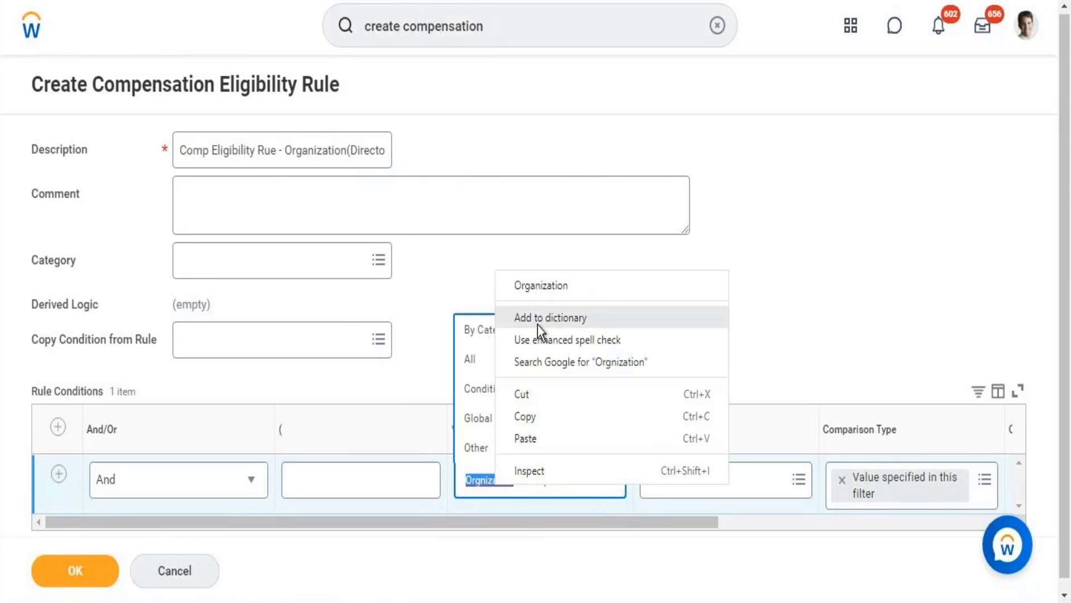
{"action": "left_click", "coordinate": [536, 290]}
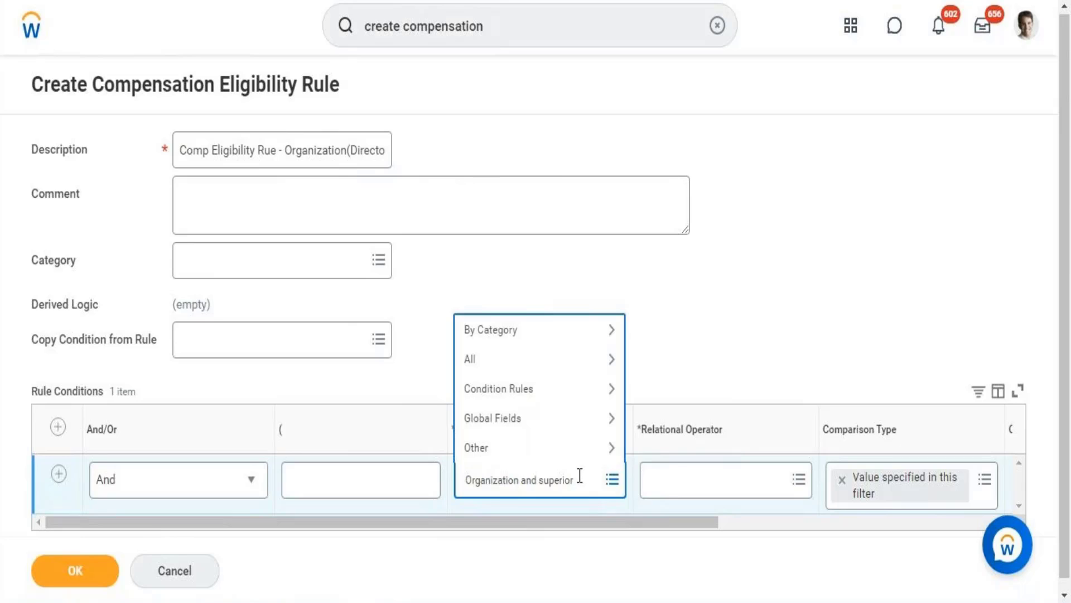
{"action": "key", "text": "Return"}
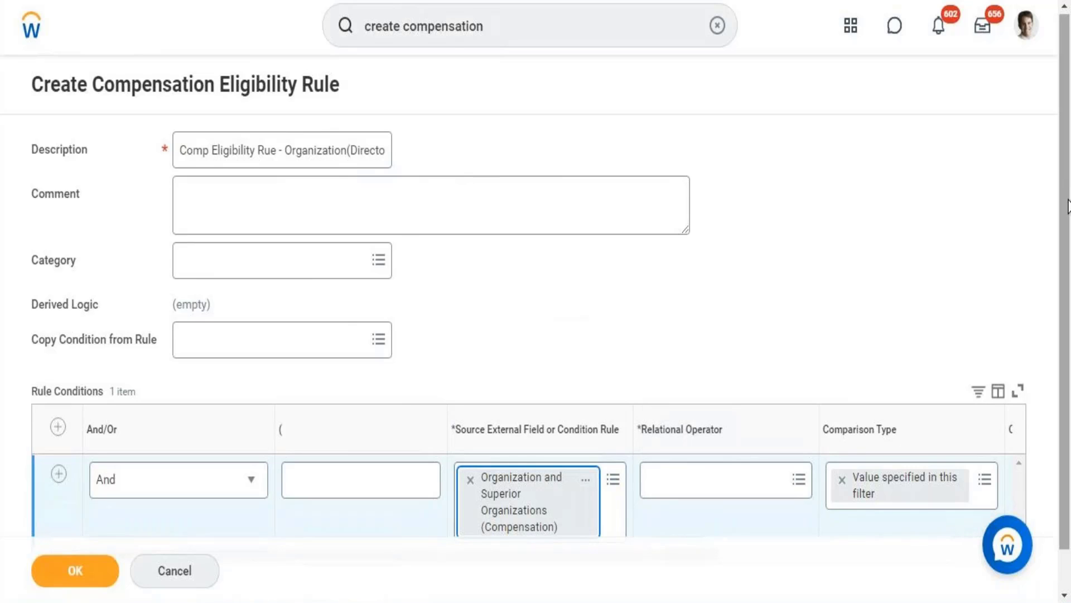
Set the condition's relational operator to the frequently used option "any in the selection list"
{"action": "scroll", "coordinate": [1066, 223], "scroll_direction": "down", "scroll_amount": 1}
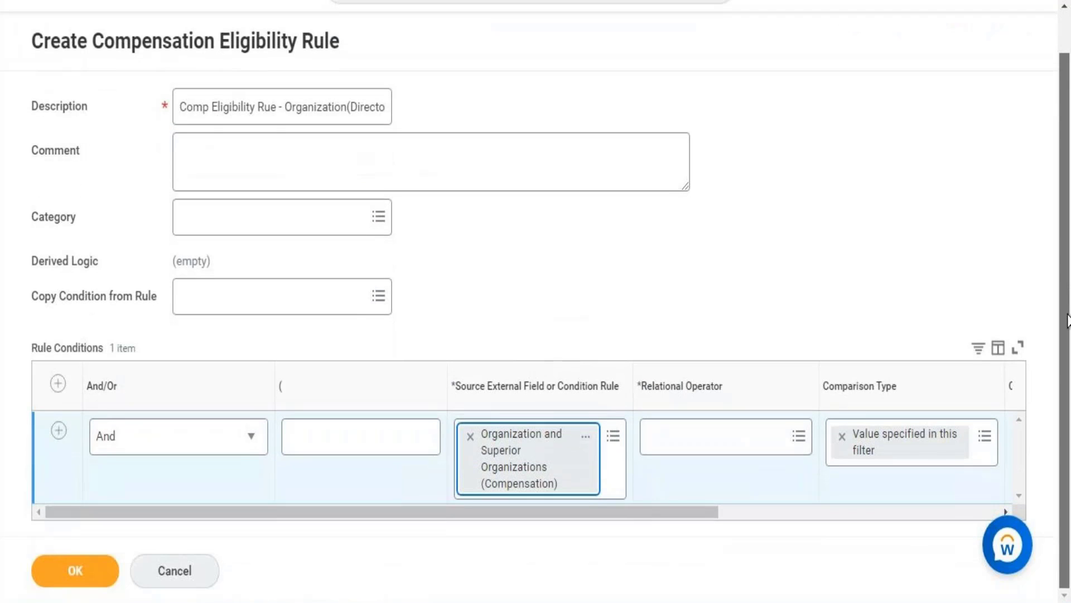
{"action": "left_click", "coordinate": [731, 450]}
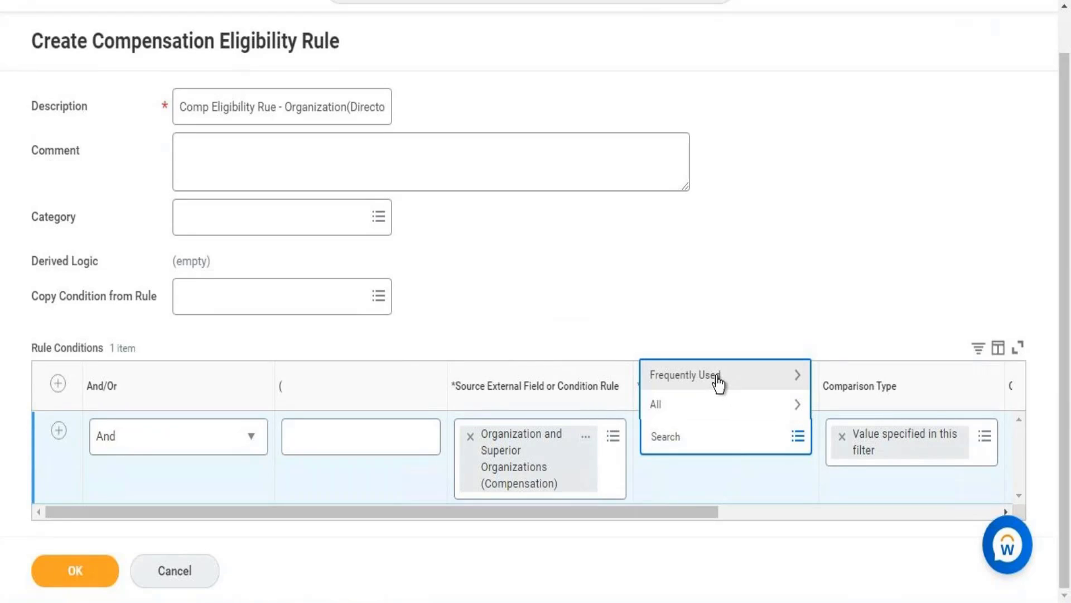
{"action": "left_click", "coordinate": [718, 383]}
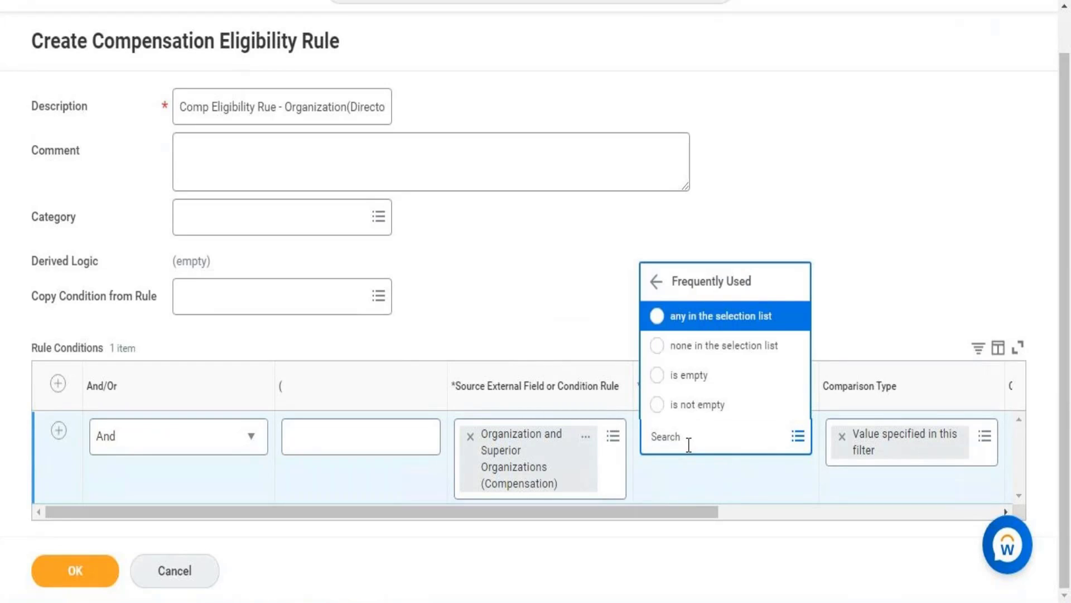
{"action": "left_click", "coordinate": [694, 326]}
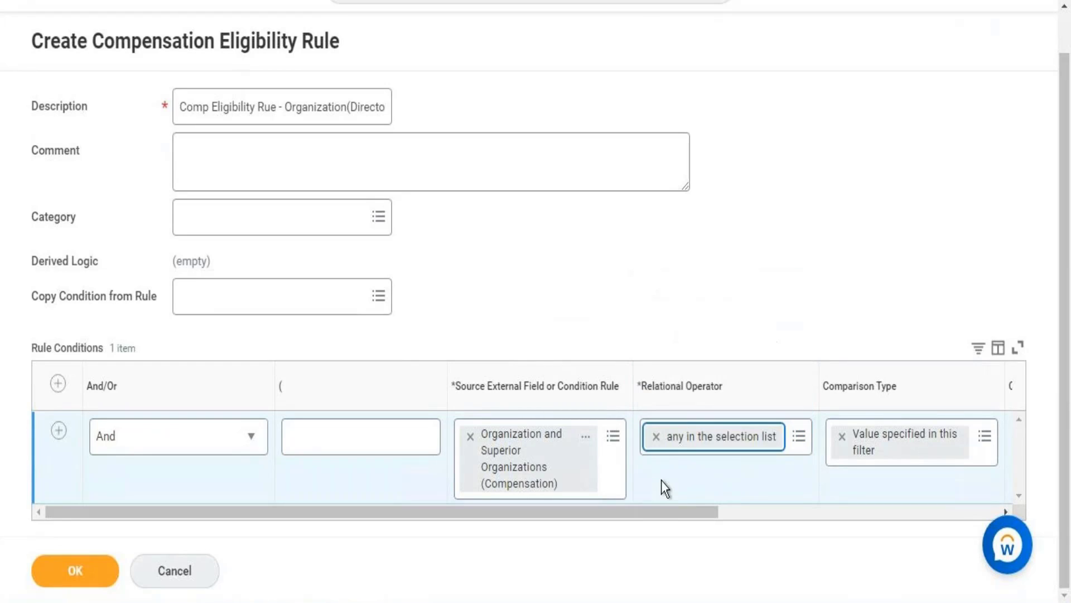
Search the comparison values for "Workday HR" and select the second Workday HR Information Systems organization
{"action": "left_click_drag", "start_coordinate": [661, 511], "coordinate": [861, 482]}
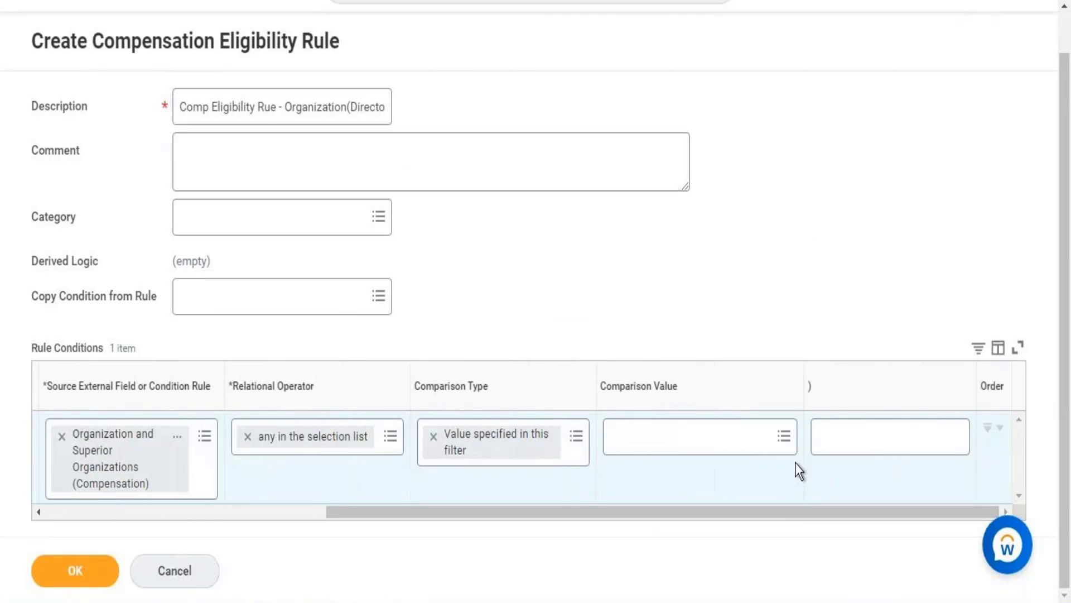
{"action": "left_click", "coordinate": [766, 441]}
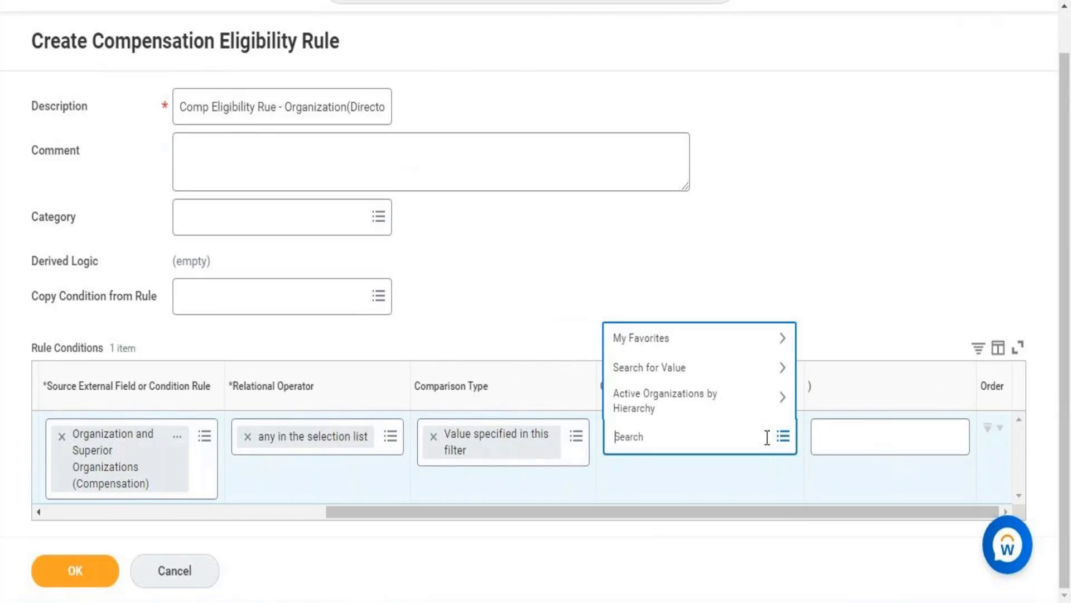
{"action": "type", "text": "Workday HR"}
{"action": "key", "text": "Return"}
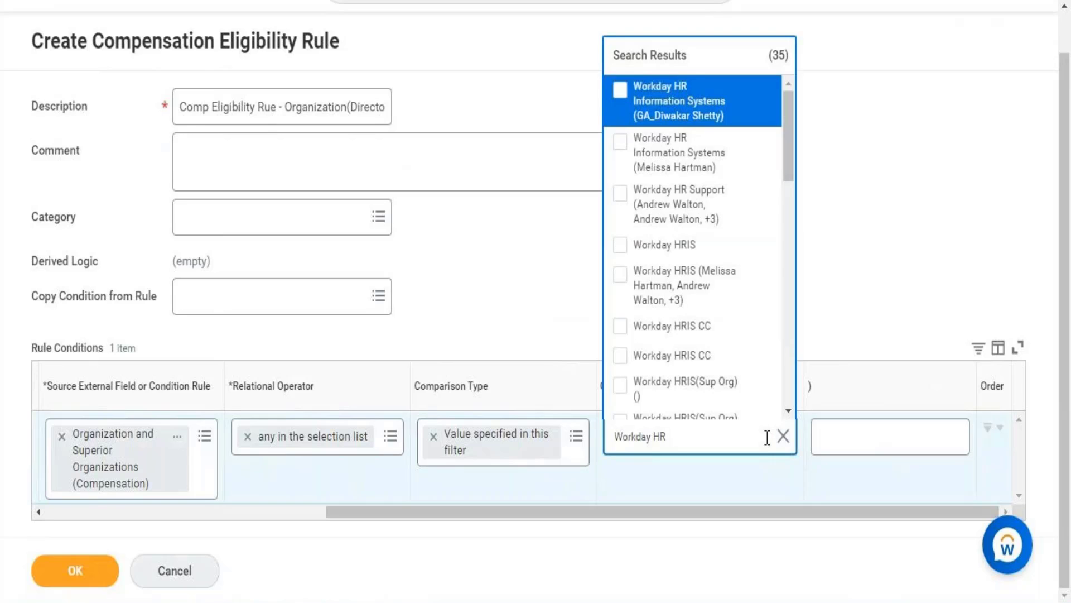
{"action": "left_click", "coordinate": [669, 159]}
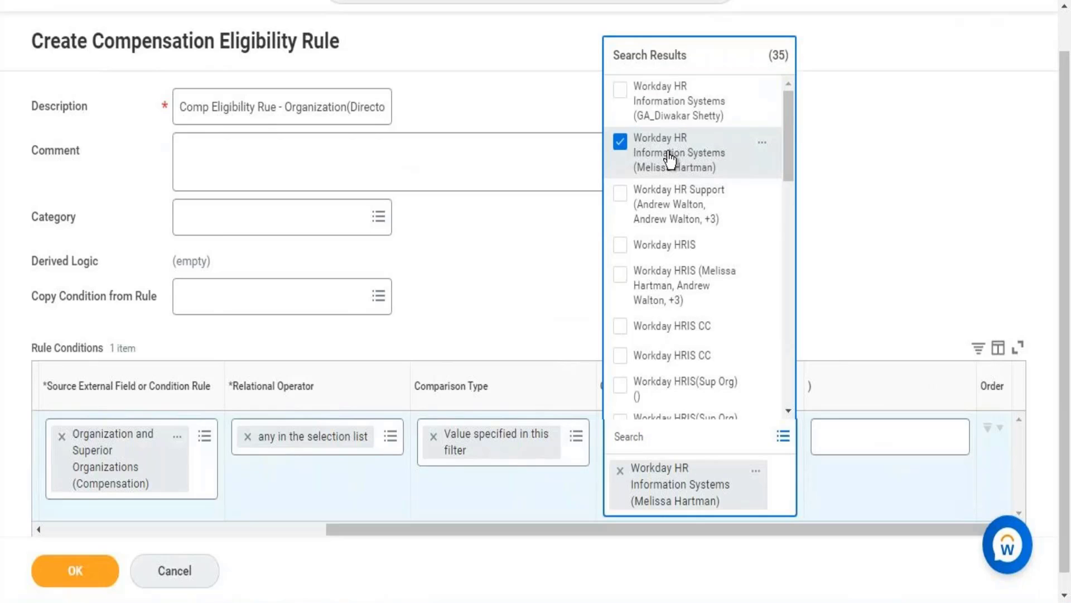
{"action": "left_click", "coordinate": [487, 272]}
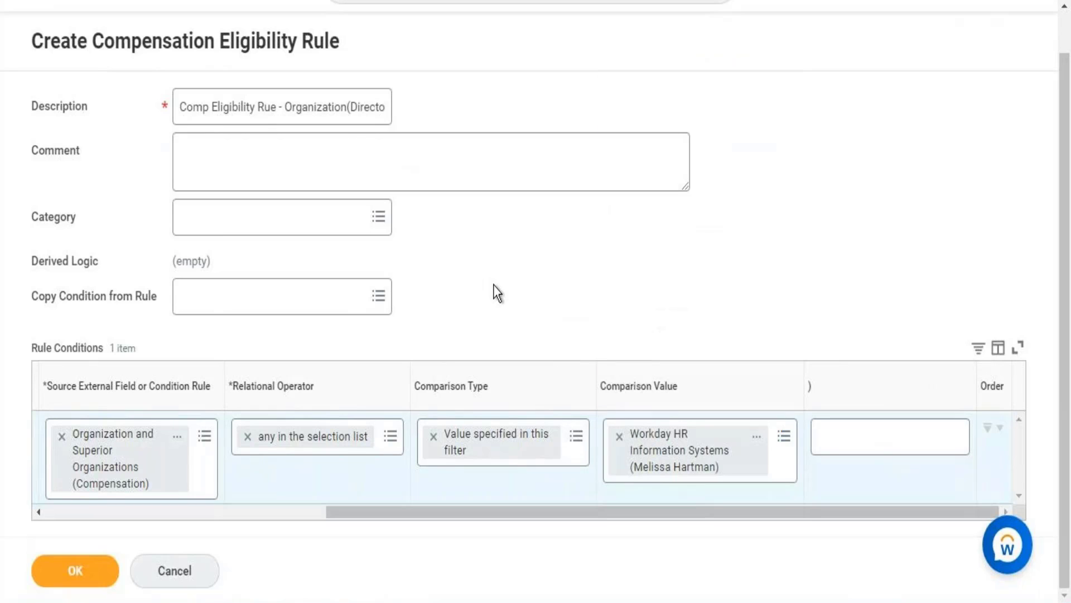
View the selected Workday HR Information Systems organization in a new tab and open its org chart from the related actions
{"action": "right_click", "coordinate": [661, 453]}
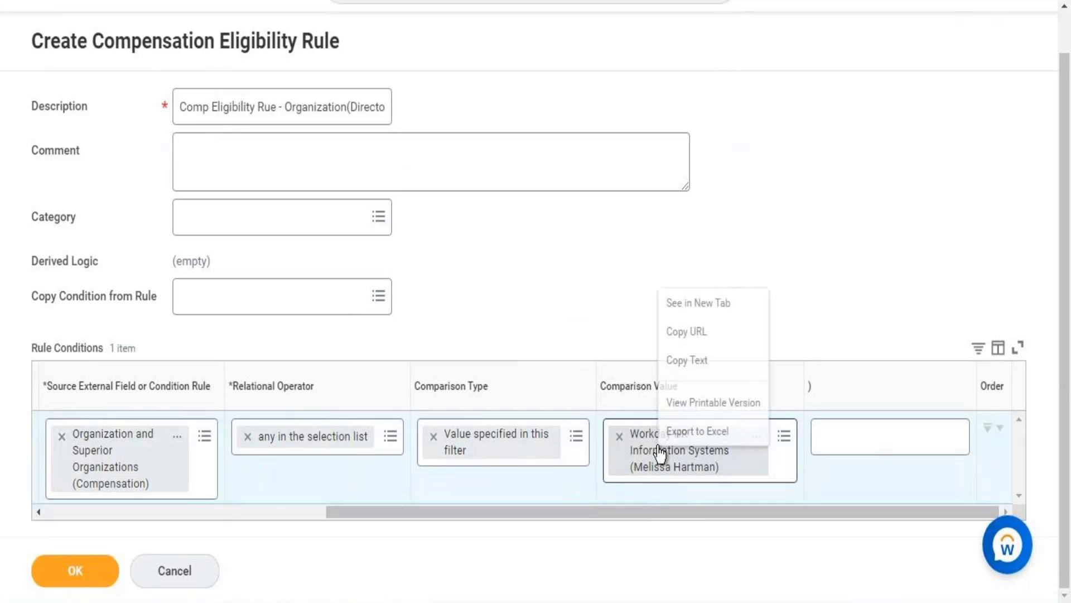
{"action": "left_click", "coordinate": [684, 306]}
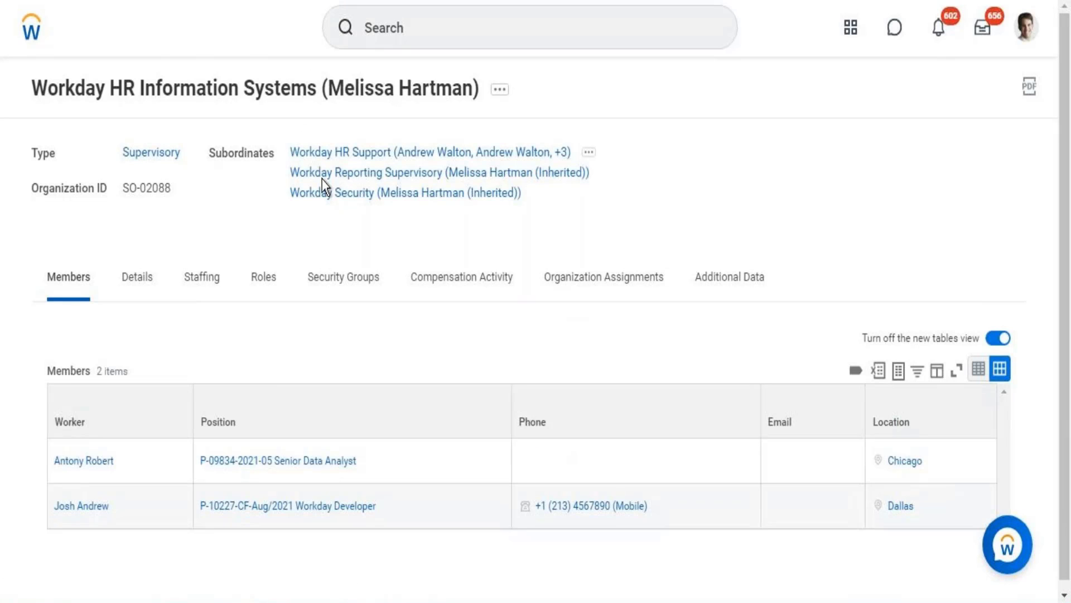
{"action": "left_click", "coordinate": [499, 94]}
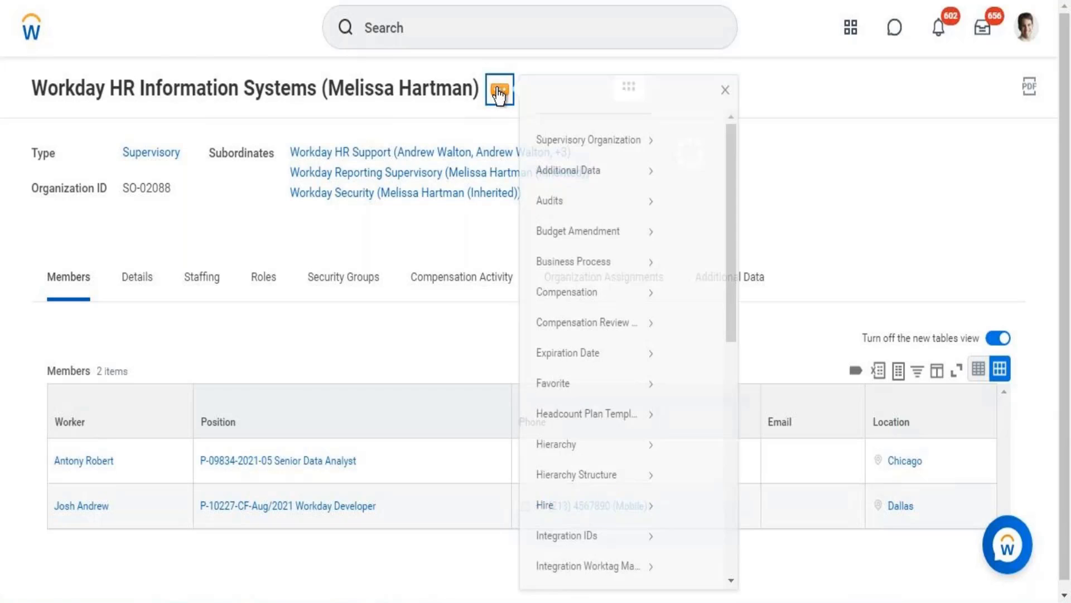
{"action": "left_click", "coordinate": [736, 533]}
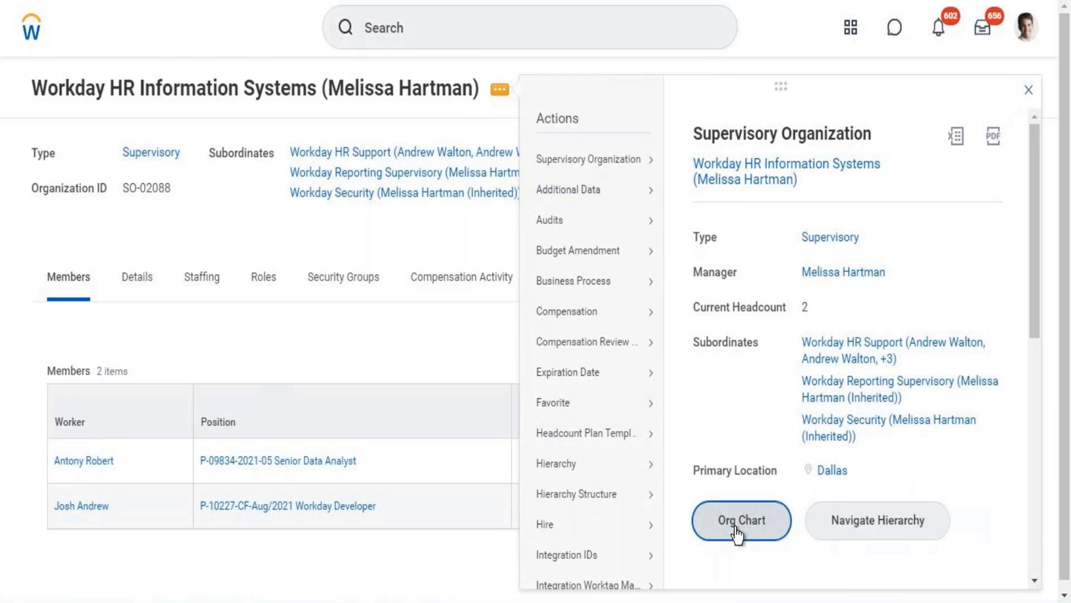
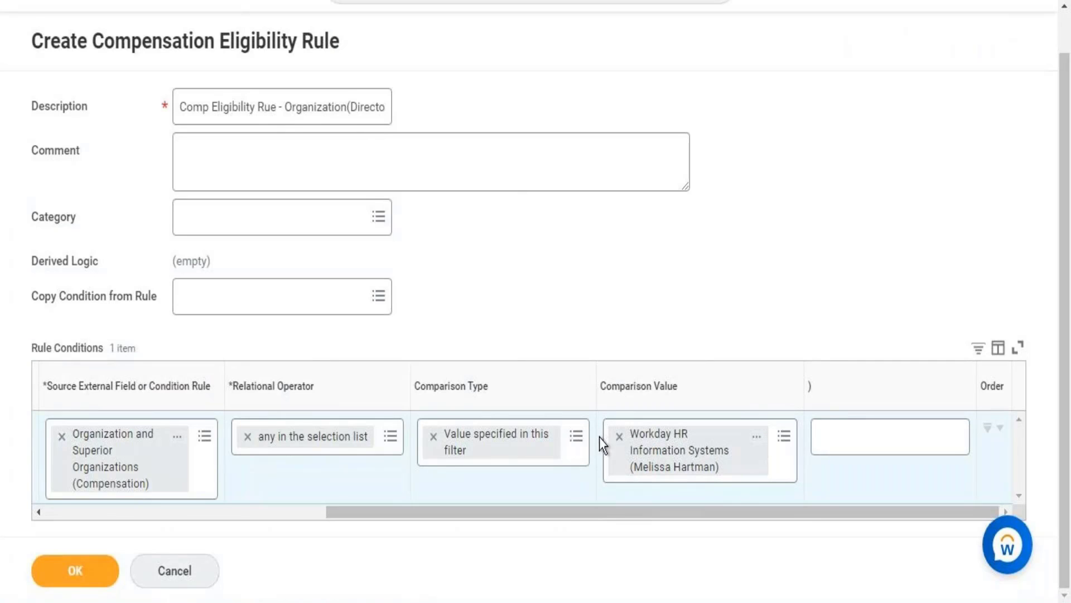
Check the rule condition from its first column and submit the compensation eligibility rule
{"action": "left_click_drag", "start_coordinate": [531, 512], "coordinate": [329, 514]}
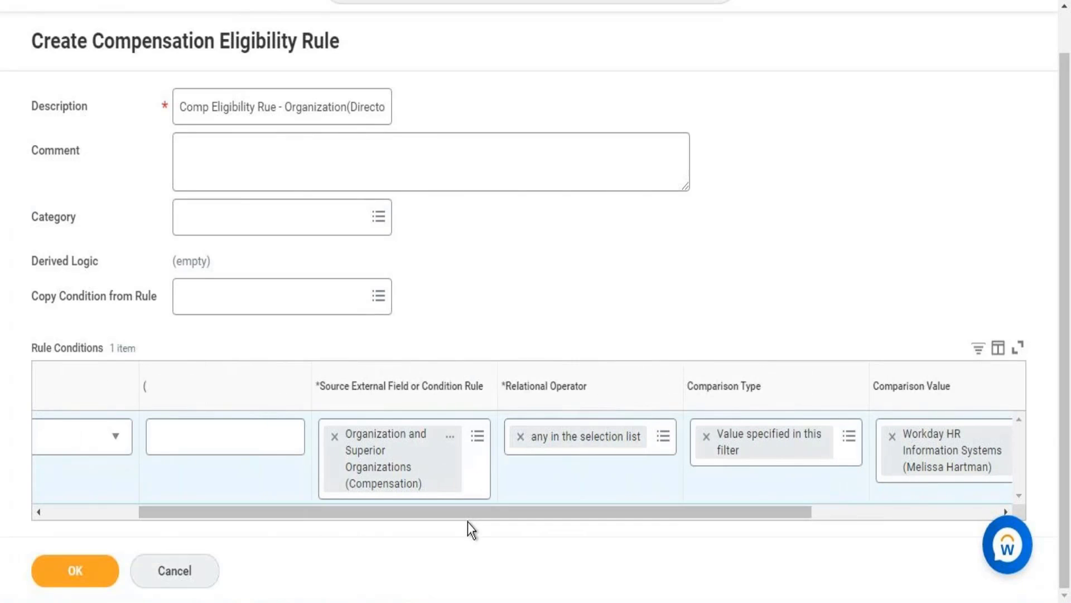
{"action": "left_click", "coordinate": [109, 512]}
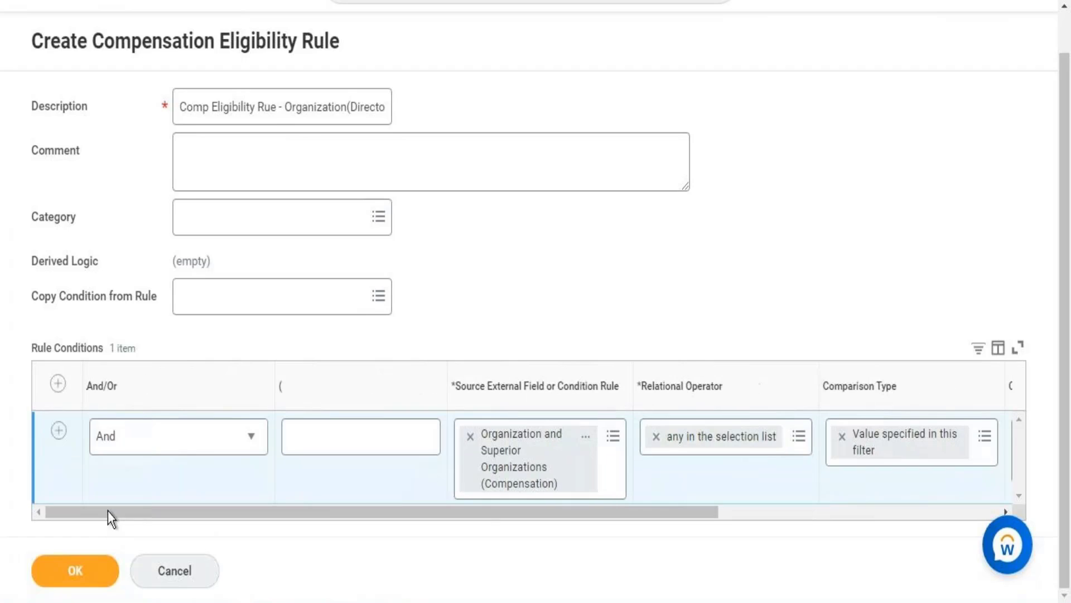
{"action": "left_click", "coordinate": [81, 570]}
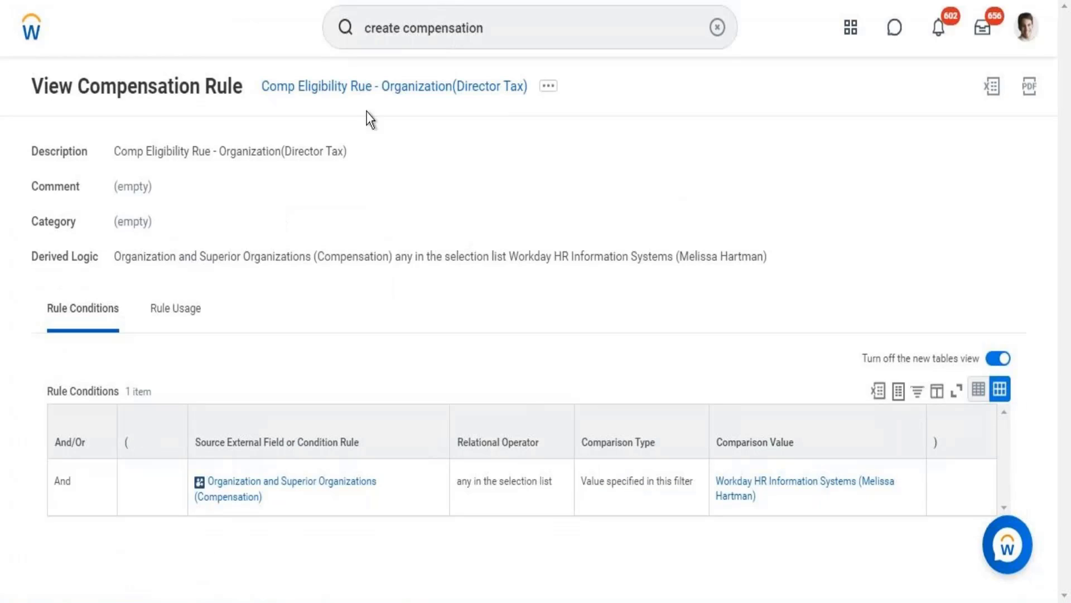
Copy the new rule's name and record it as the eligibility rule on a new line below item 5 in the Word notes
{"action": "right_click", "coordinate": [361, 95]}
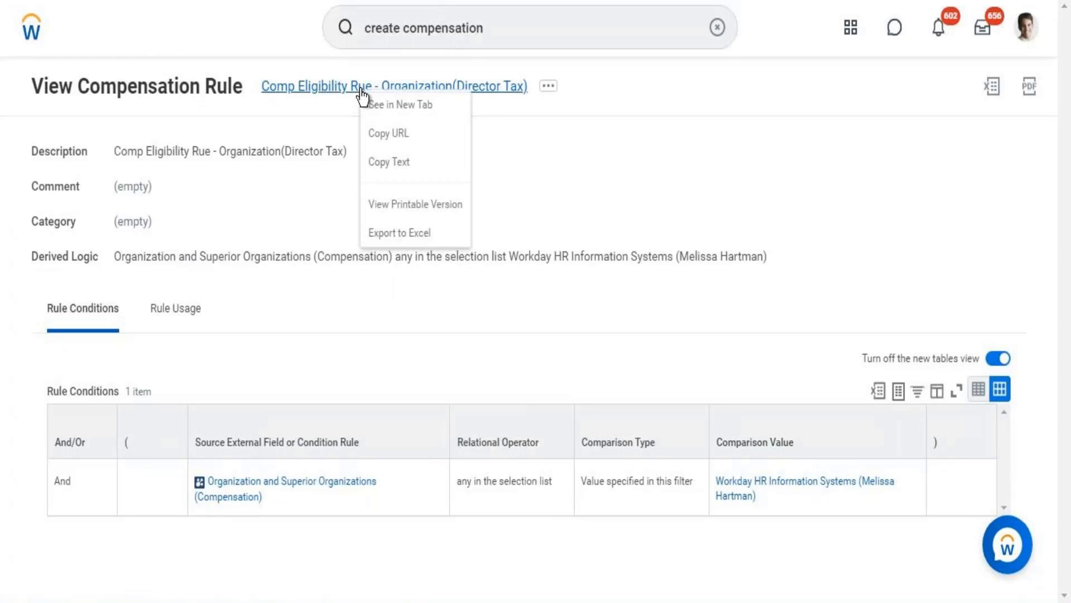
{"action": "left_click", "coordinate": [395, 166]}
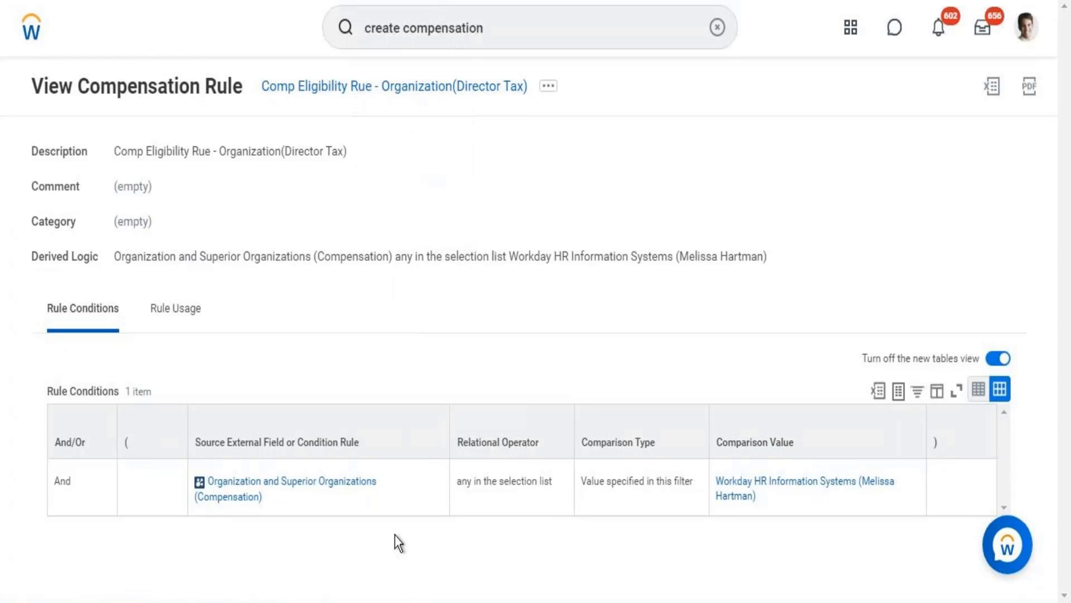
{"action": "key", "text": "alt+Tab"}
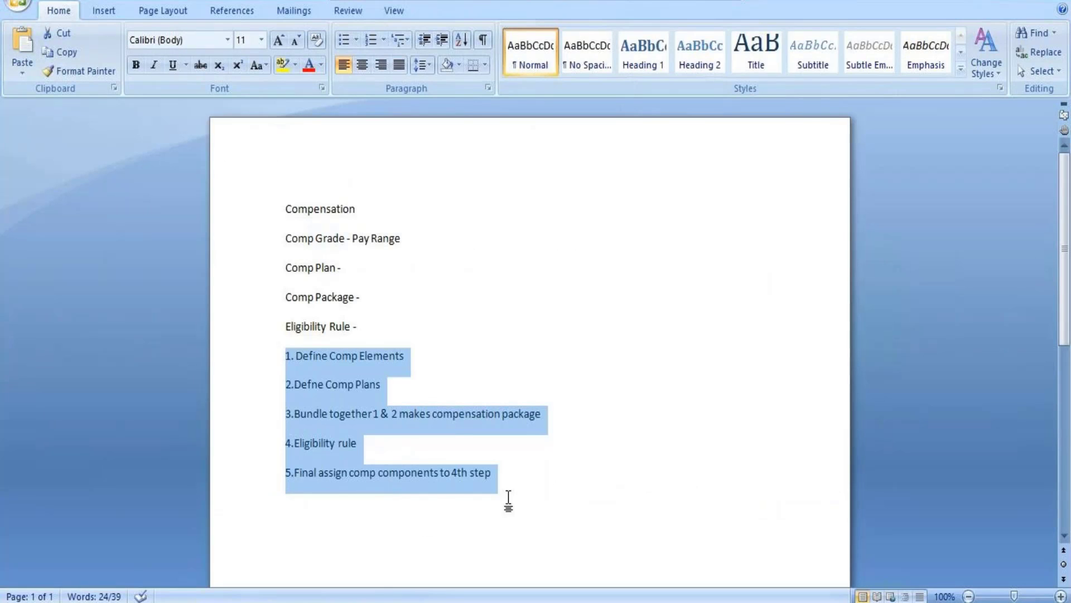
{"action": "left_click", "coordinate": [534, 472]}
{"action": "key", "text": "Return"}
{"action": "key", "text": "Return"}
{"action": "key", "text": "Return"}
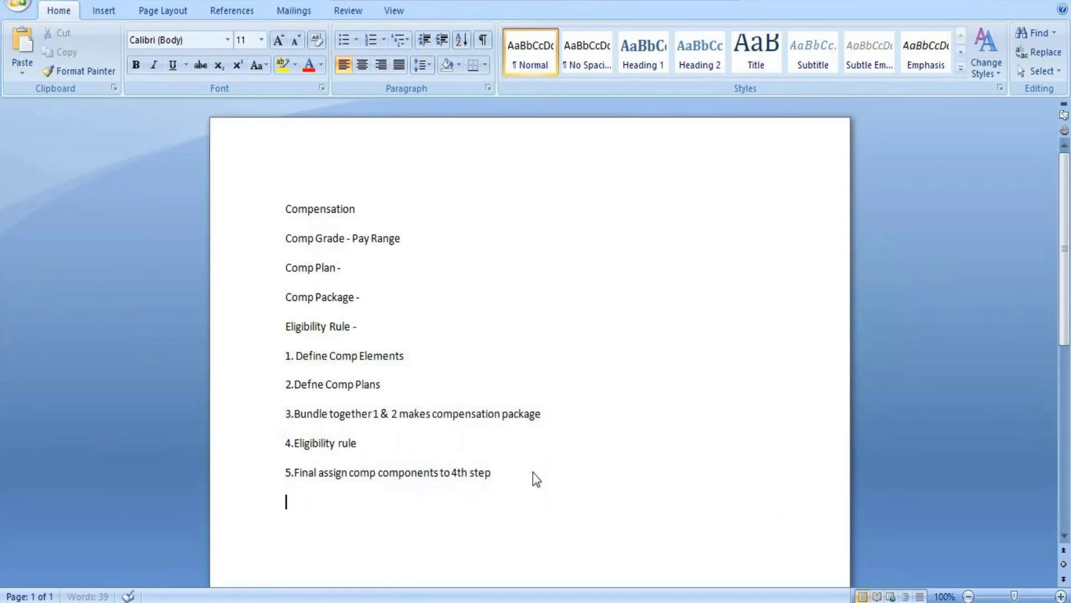
{"action": "type", "text": "Eligi b Rule - Comp Eligibility  Rue - Organization(Director Tax)"}
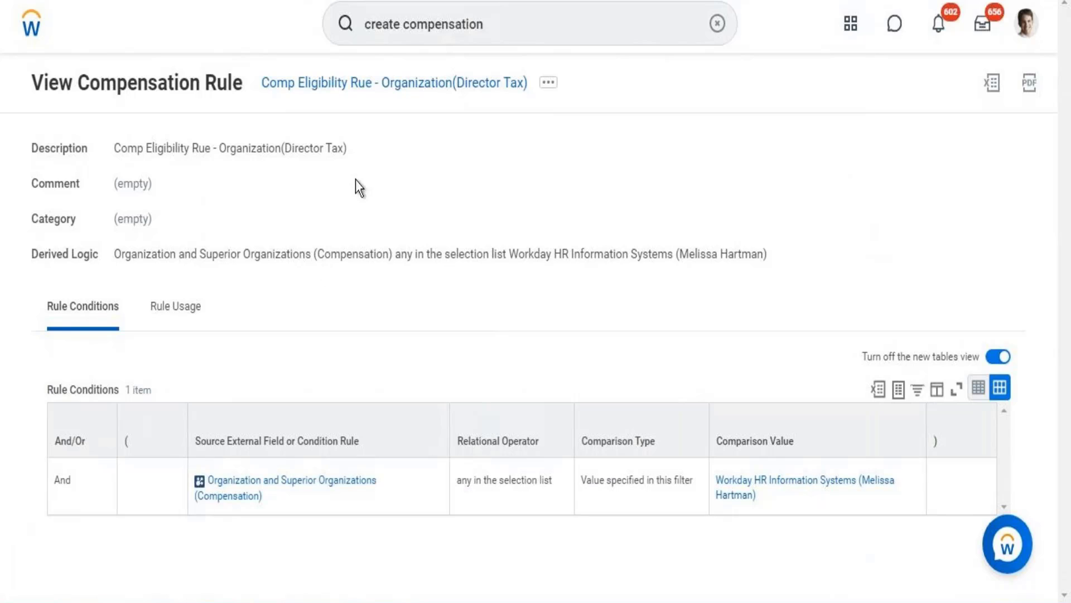
Search Workday for "create compensation eli" and start a new compensation eligibility rule
{"action": "left_click", "coordinate": [500, 28]}
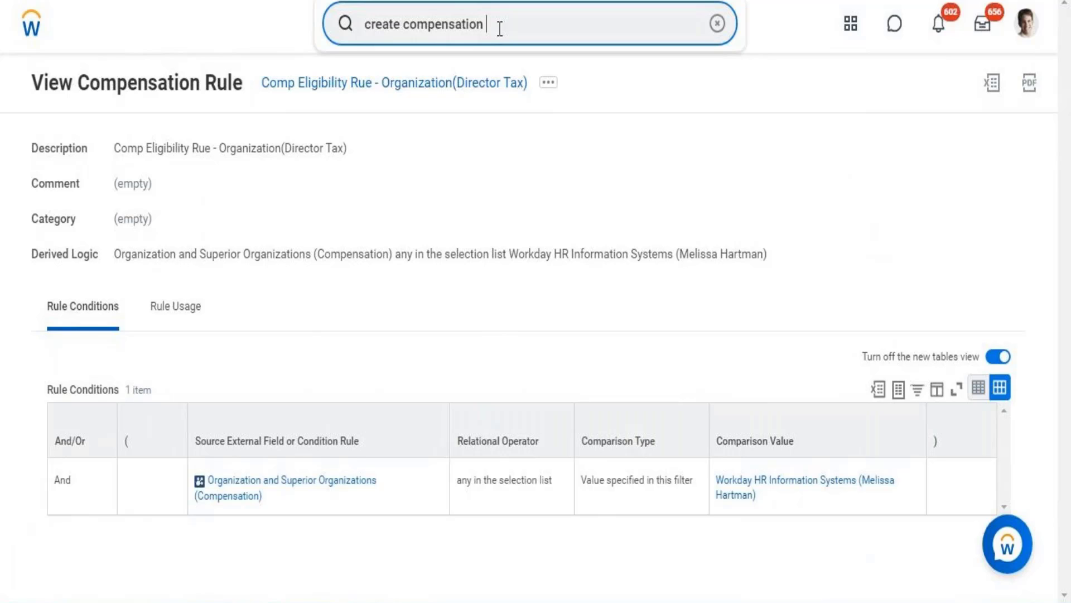
{"action": "type", "text": "eli"}
{"action": "left_click", "coordinate": [473, 87]}
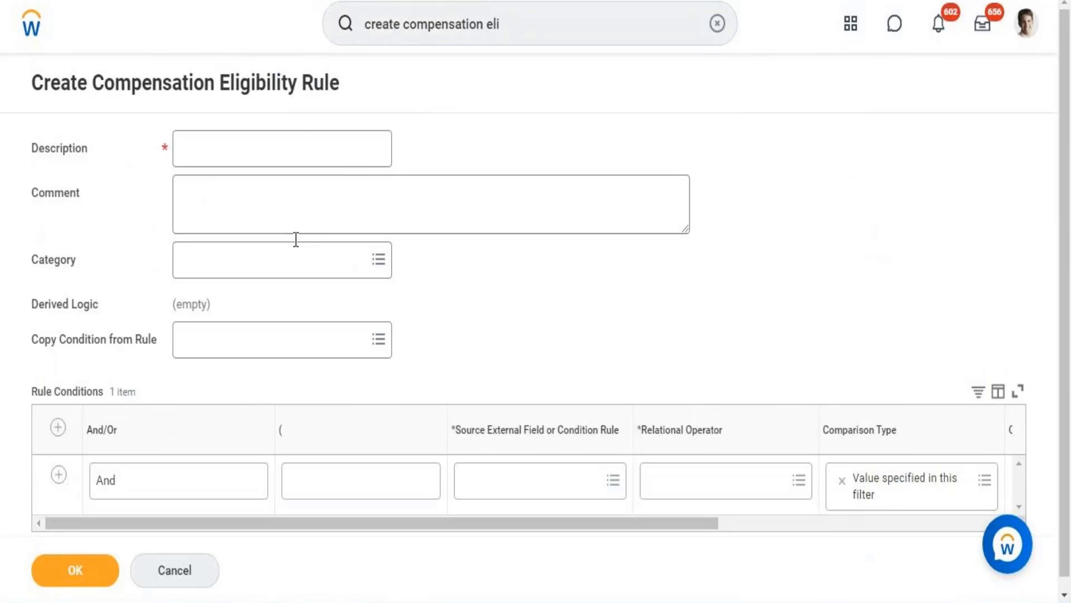
Enter "Comp Eligibility Rue for Manage r and Above management level" as the rule's description
{"action": "left_click", "coordinate": [263, 150]}
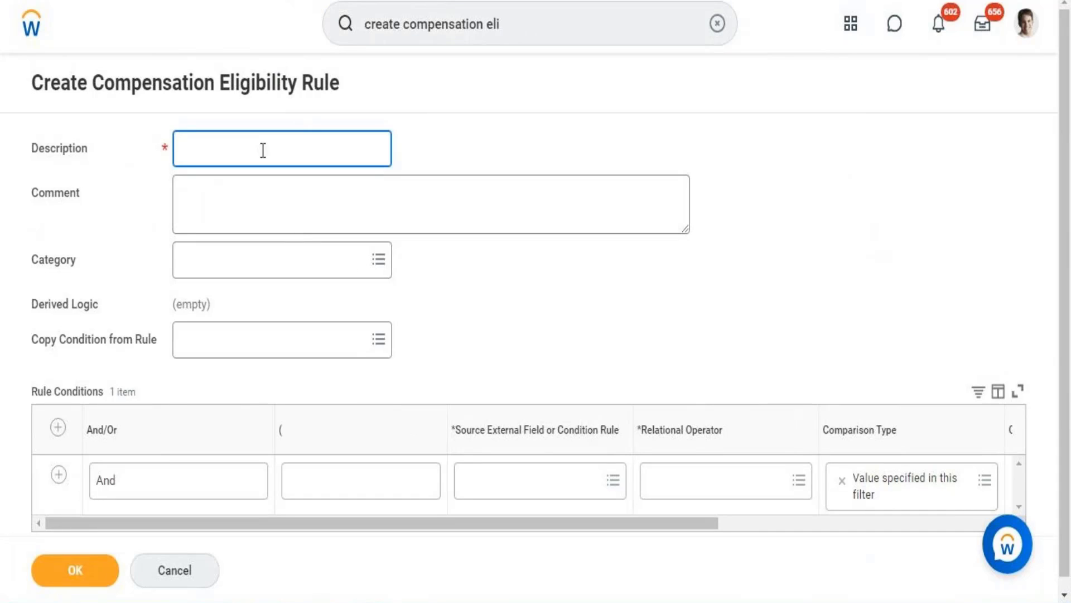
{"action": "type", "text": "Comp Eligibility Rue"}
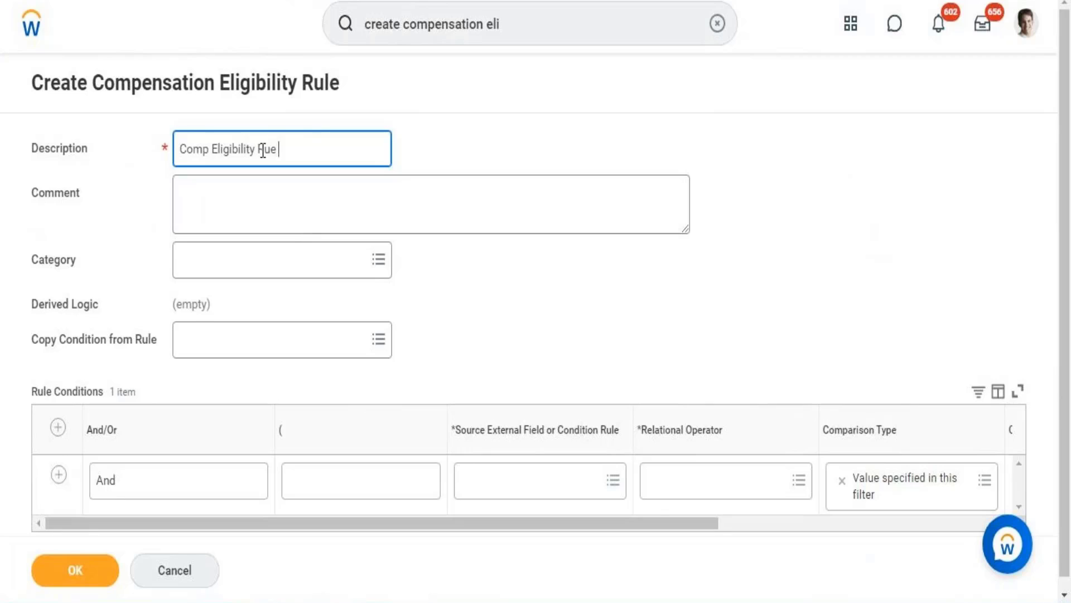
{"action": "type", "text": " for Manager and "}
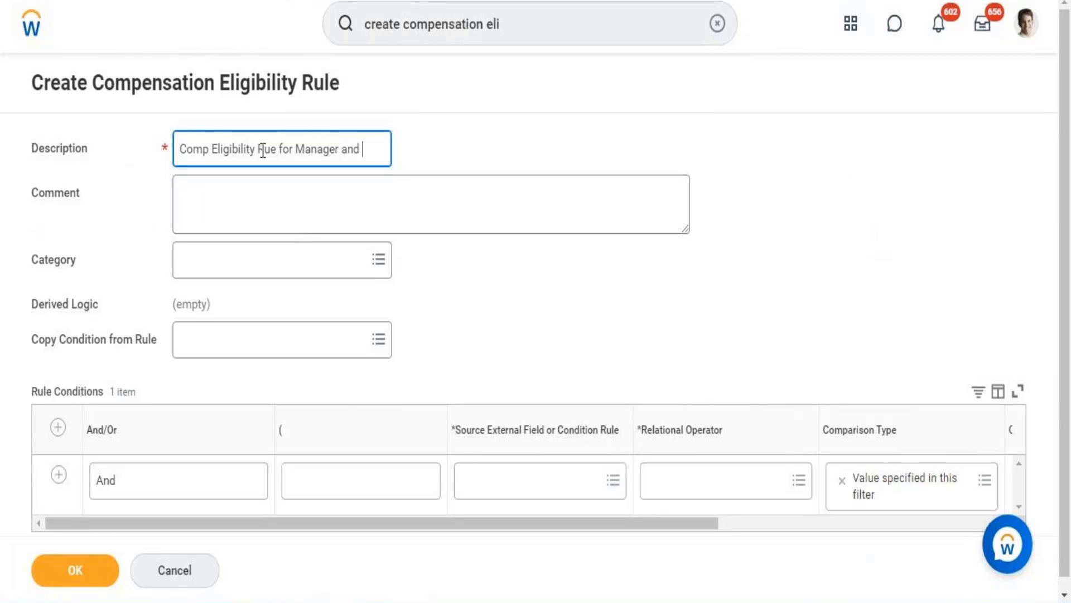
{"action": "type", "text": "Above manage"}
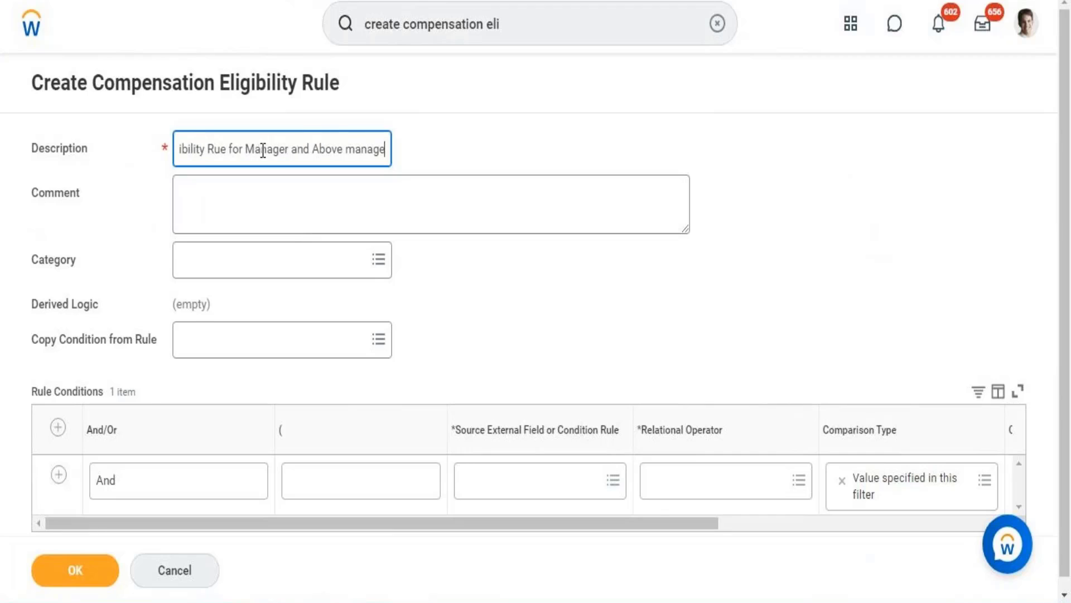
{"action": "type", "text": "ment"}
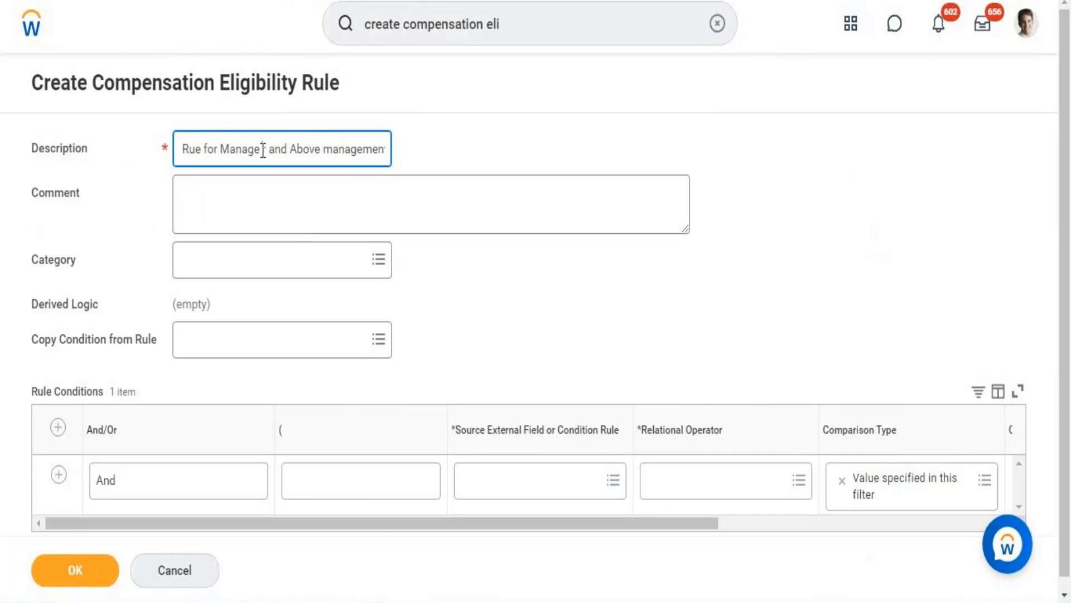
{"action": "left_click_drag", "start_coordinate": [263, 150], "coordinate": [454, 159]}
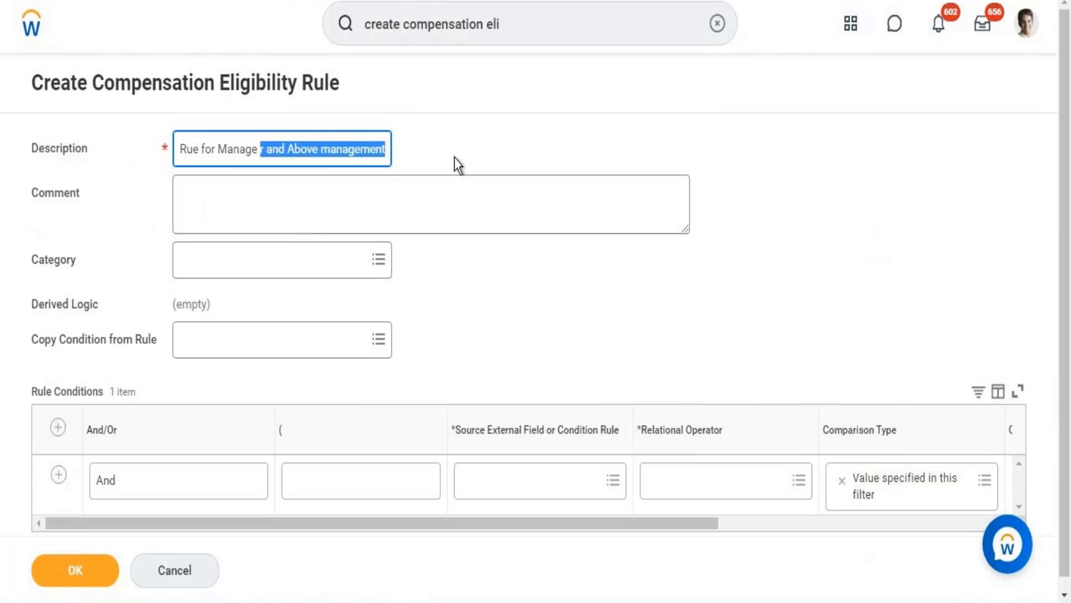
{"action": "left_click", "coordinate": [388, 148]}
{"action": "type", "text": "level"}
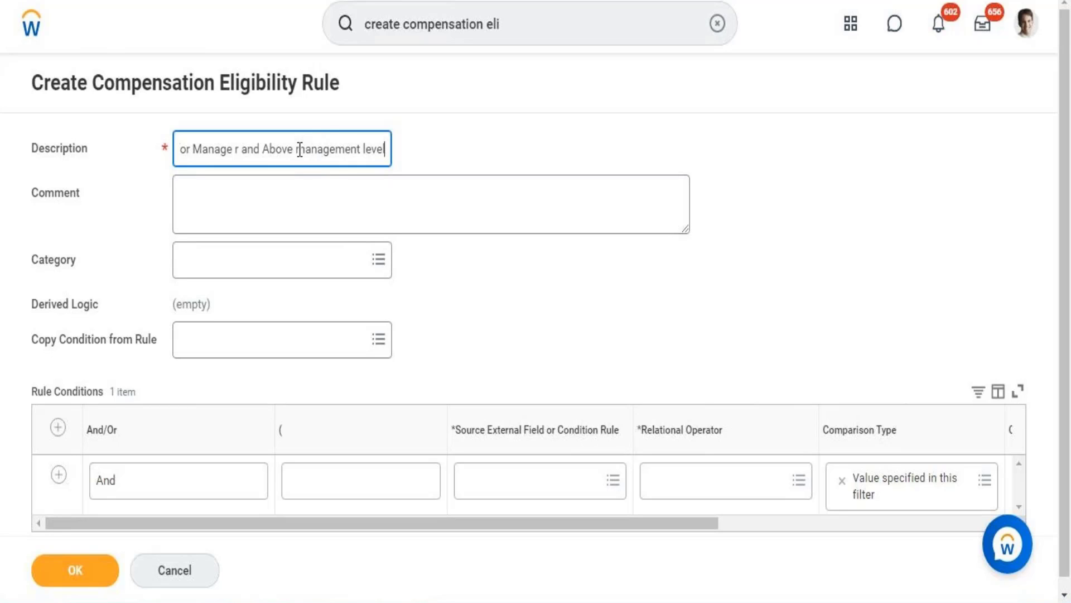
Search for "management level" and set the condition's source external field to Management Level (Compensation)
{"action": "left_click", "coordinate": [524, 483]}
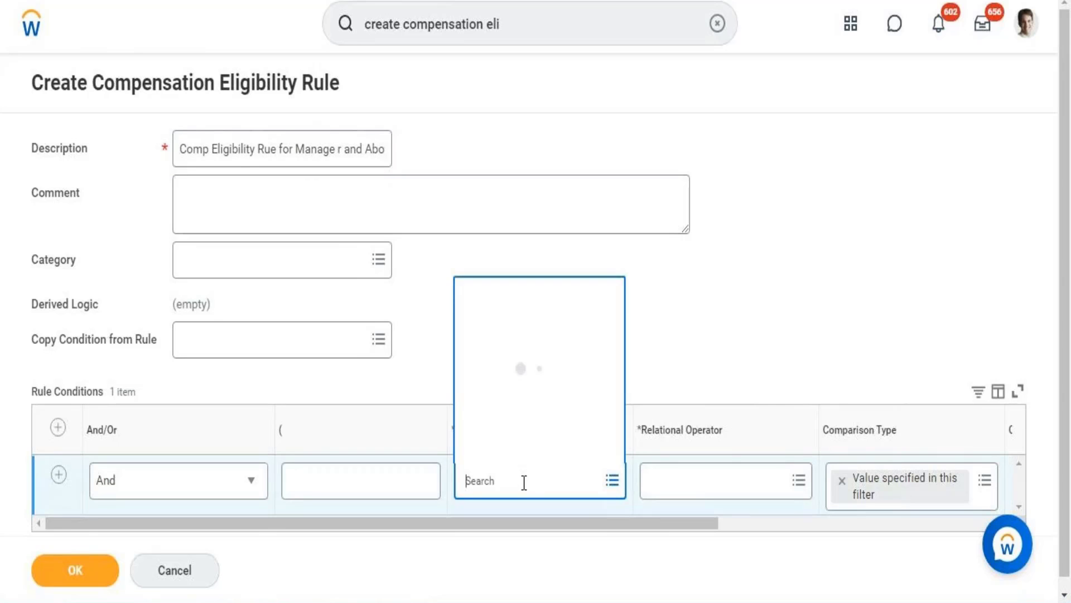
{"action": "type", "text": "m"}
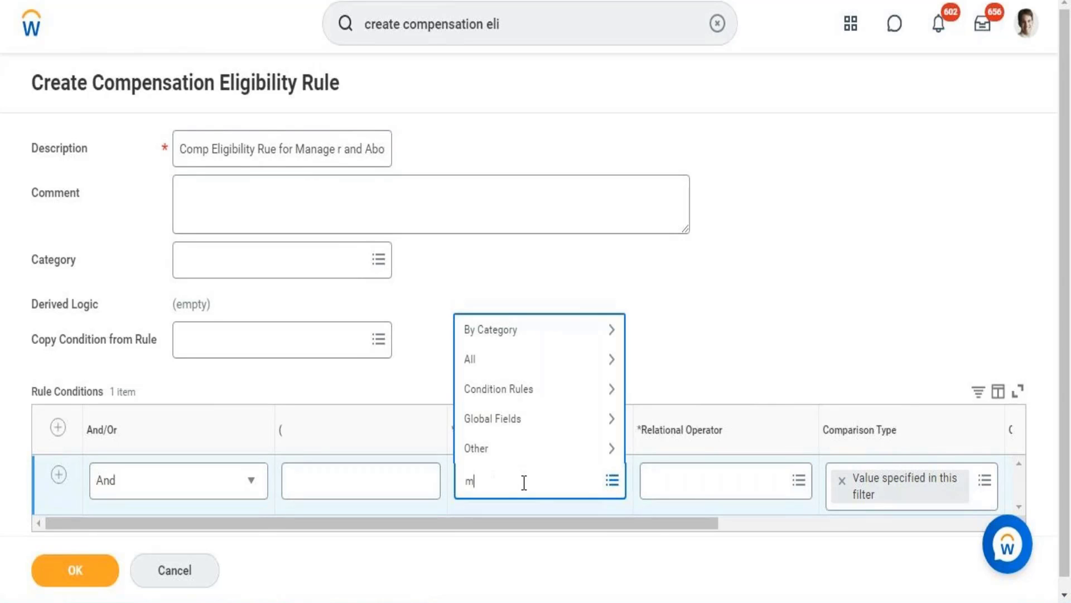
{"action": "type", "text": "aganment level"}
{"action": "left_click", "coordinate": [496, 481]}
{"action": "key", "text": "BackSpace"}
{"action": "key", "text": "BackSpace"}
{"action": "key", "text": "BackSpace"}
{"action": "key", "text": "BackSpace"}
{"action": "type", "text": "an"}
{"action": "key", "text": "BackSpace"}
{"action": "key", "text": "BackSpace"}
{"action": "key", "text": "BackSpace"}
{"action": "type", "text": "managem"}
{"action": "key", "text": "BackSpace"}
{"action": "key", "text": "BackSpace"}
{"action": "left_click", "coordinate": [554, 487]}
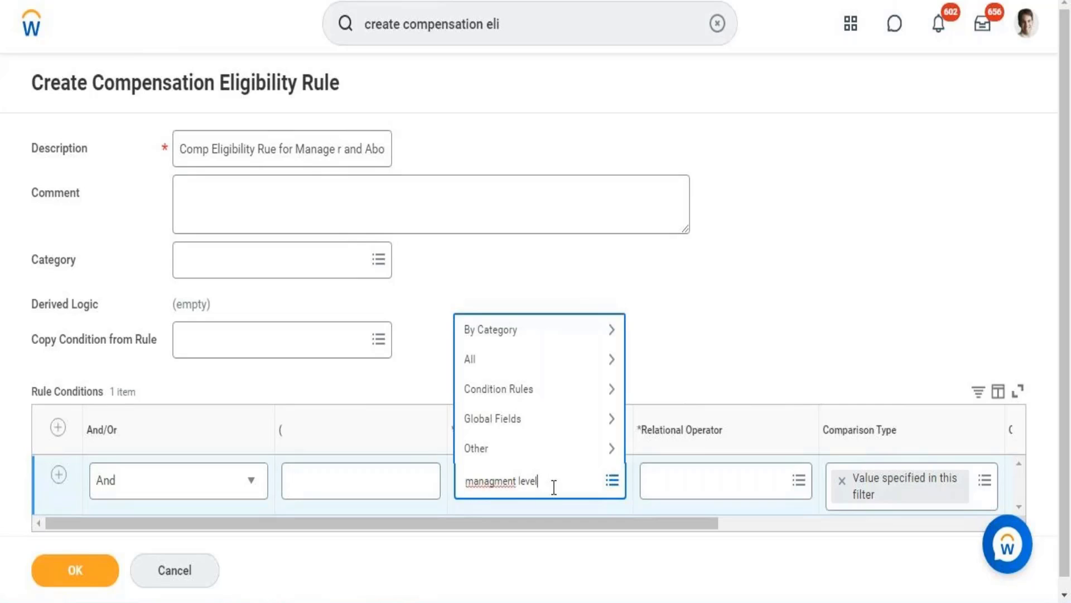
{"action": "right_click", "coordinate": [475, 484]}
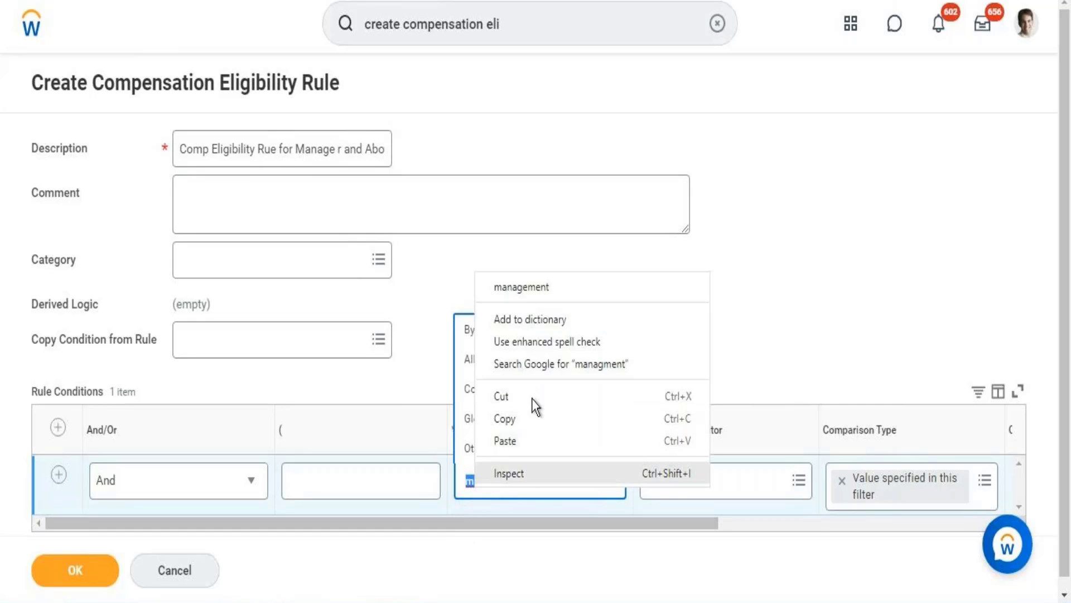
{"action": "left_click", "coordinate": [517, 289]}
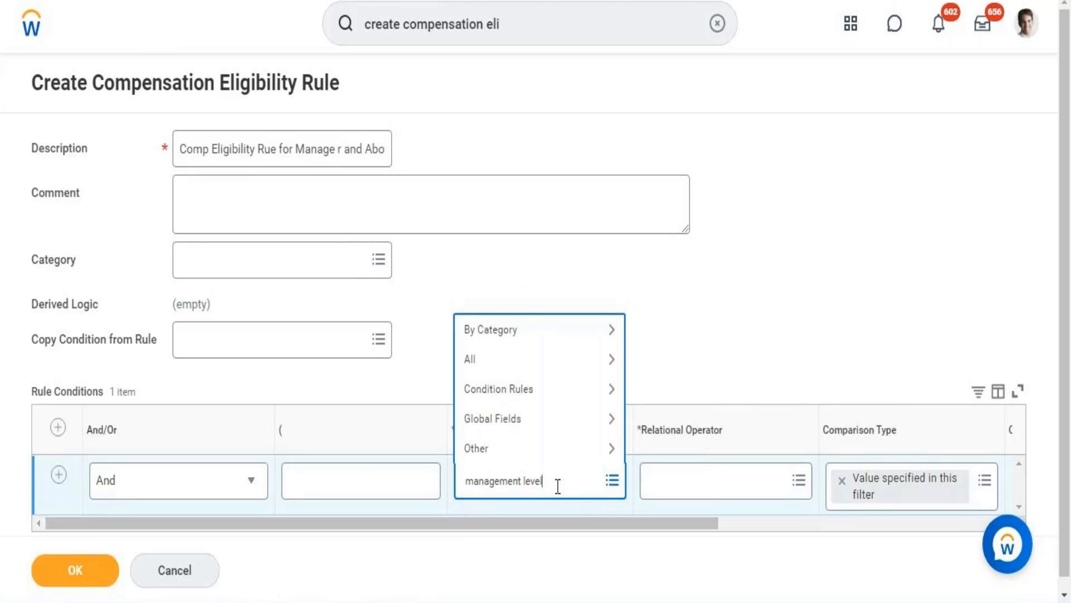
{"action": "key", "text": "Return"}
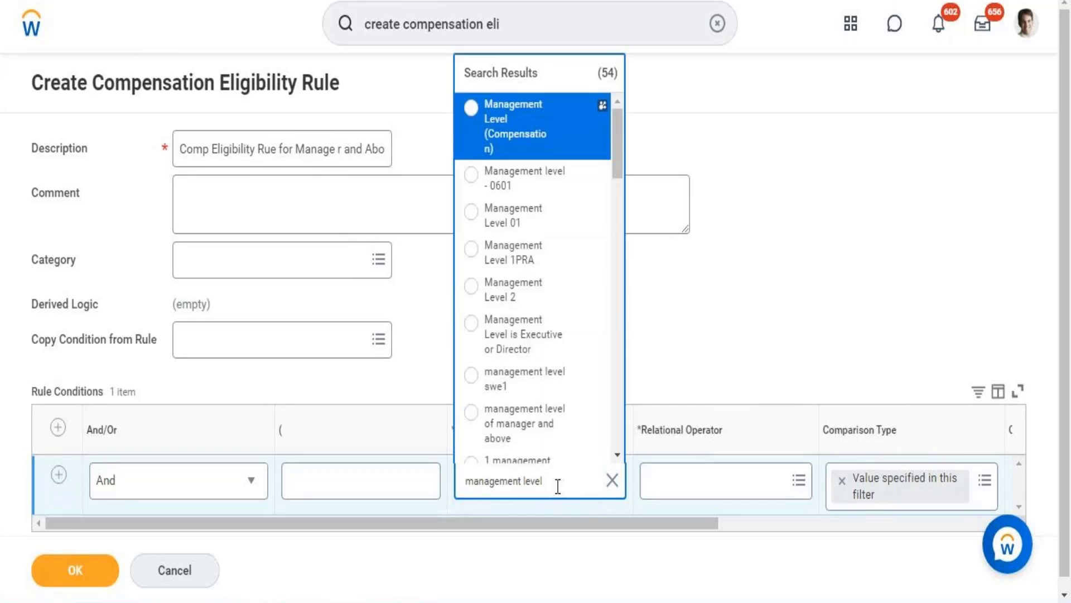
{"action": "left_click", "coordinate": [532, 134]}
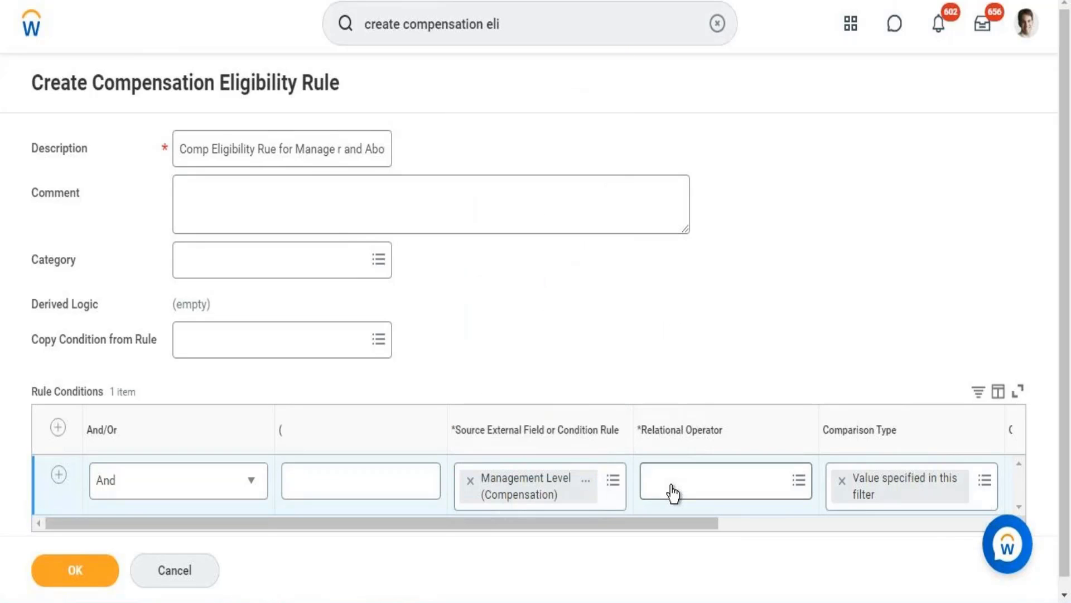
Set the Management Level condition's relational operator to the frequently used option "any in the selection list"
{"action": "left_click", "coordinate": [673, 492]}
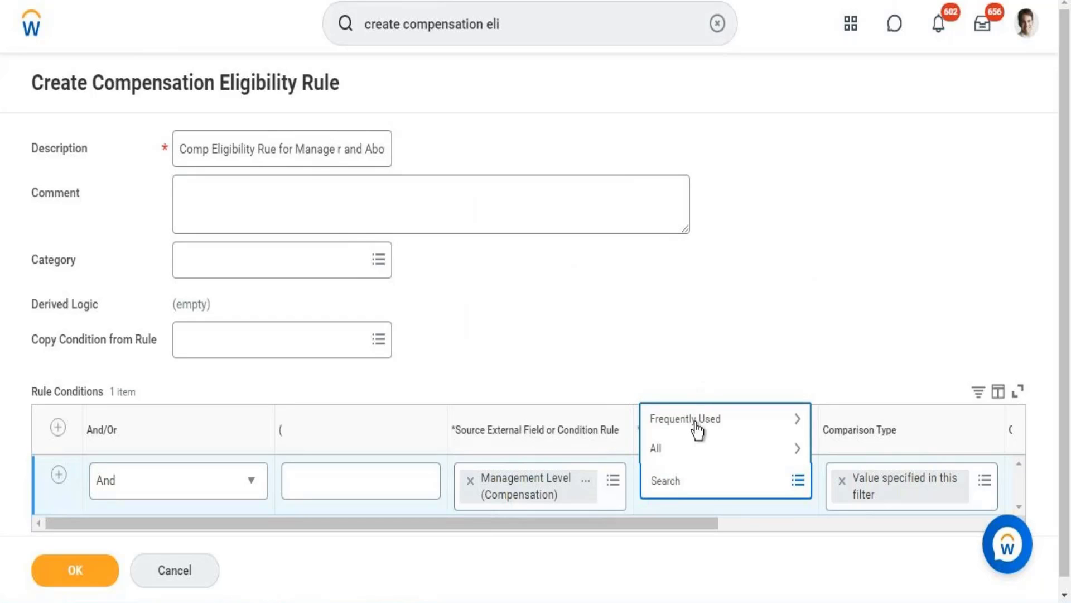
{"action": "left_click", "coordinate": [697, 430]}
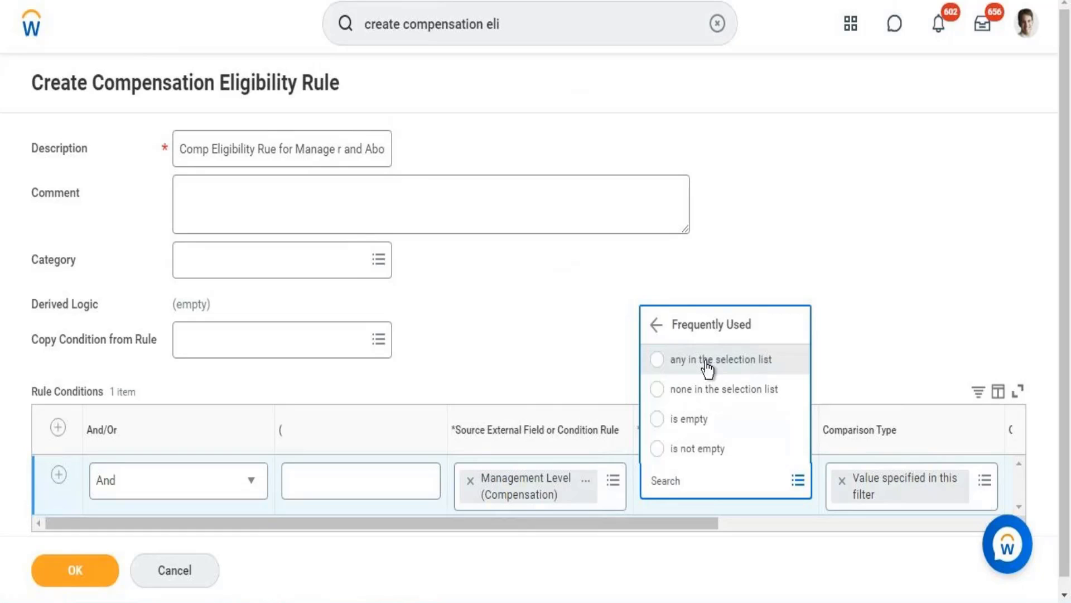
{"action": "left_click", "coordinate": [707, 361]}
Search the comparison values for "Board of direct" and add Board of Directors to the condition
{"action": "left_click_drag", "start_coordinate": [636, 523], "coordinate": [732, 522]}
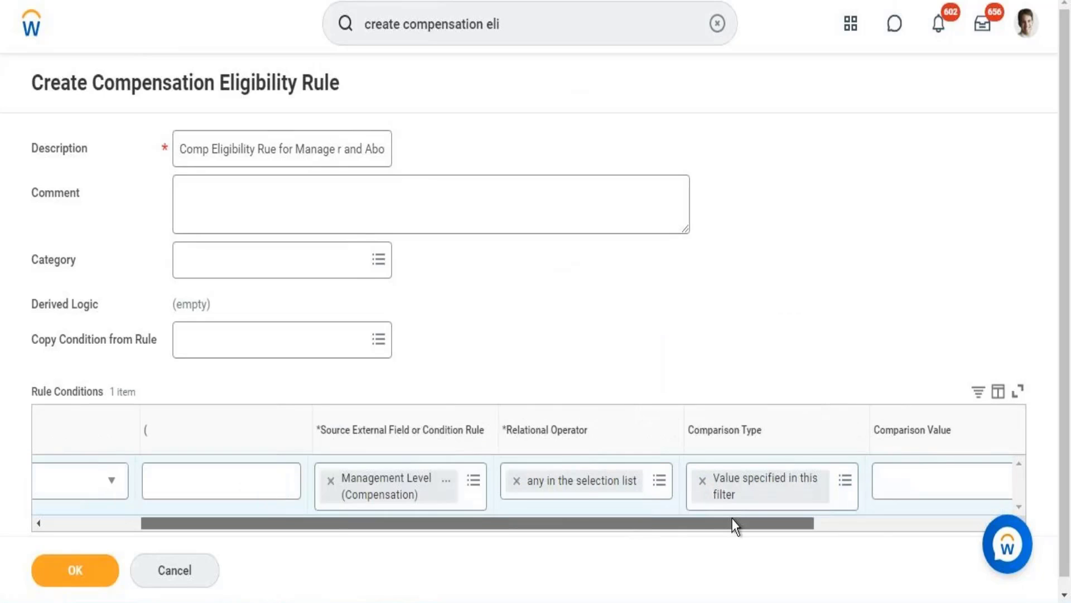
{"action": "scroll", "coordinate": [795, 501], "scroll_direction": "right", "scroll_amount": 3}
{"action": "left_click", "coordinate": [793, 499]}
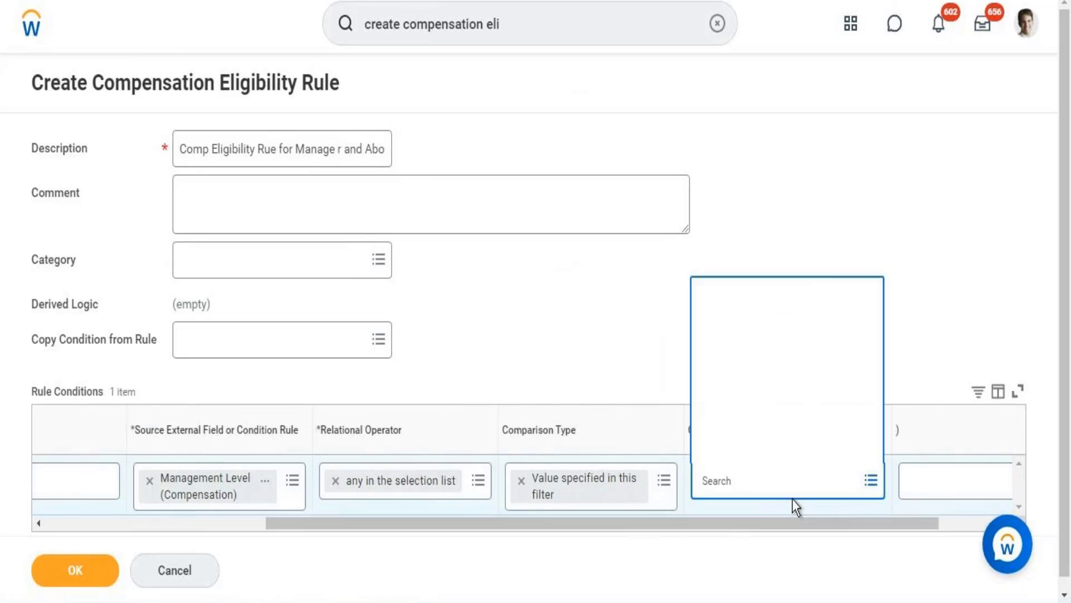
{"action": "type", "text": "Bo"}
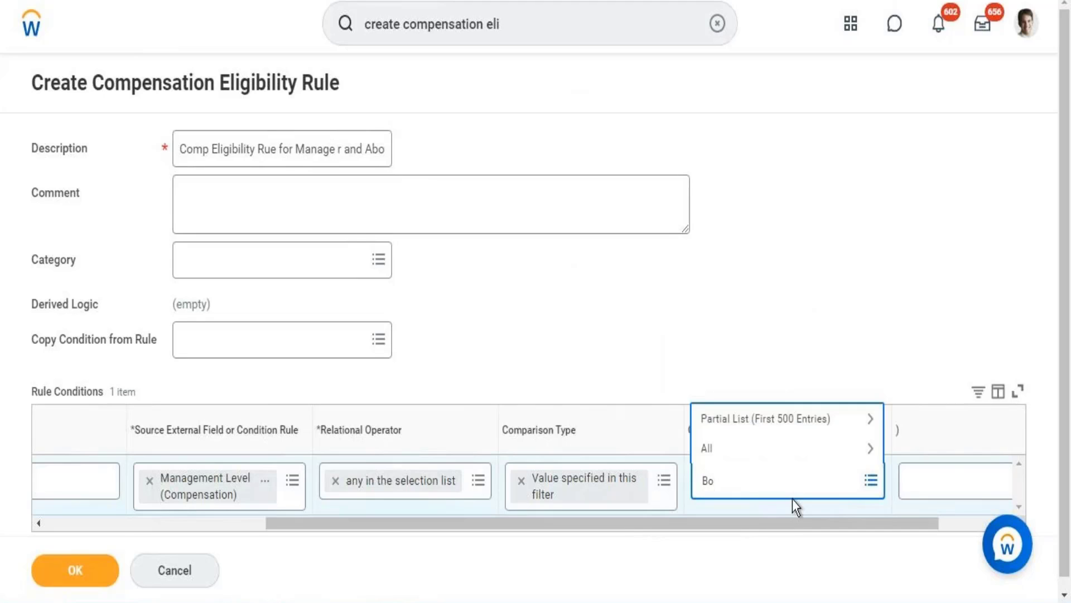
{"action": "type", "text": "ard of direct"}
{"action": "key", "text": "Return"}
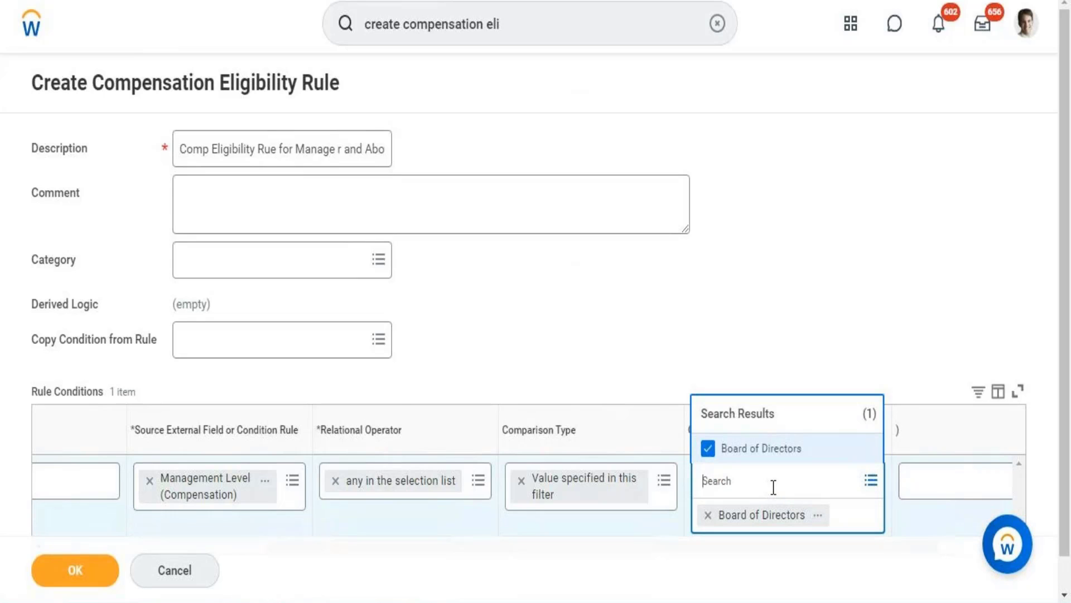
Search the comparison values for "chief executive" and add "2 1 - Chief Executive officer"
{"action": "type", "text": "chief executive"}
{"action": "key", "text": "Return"}
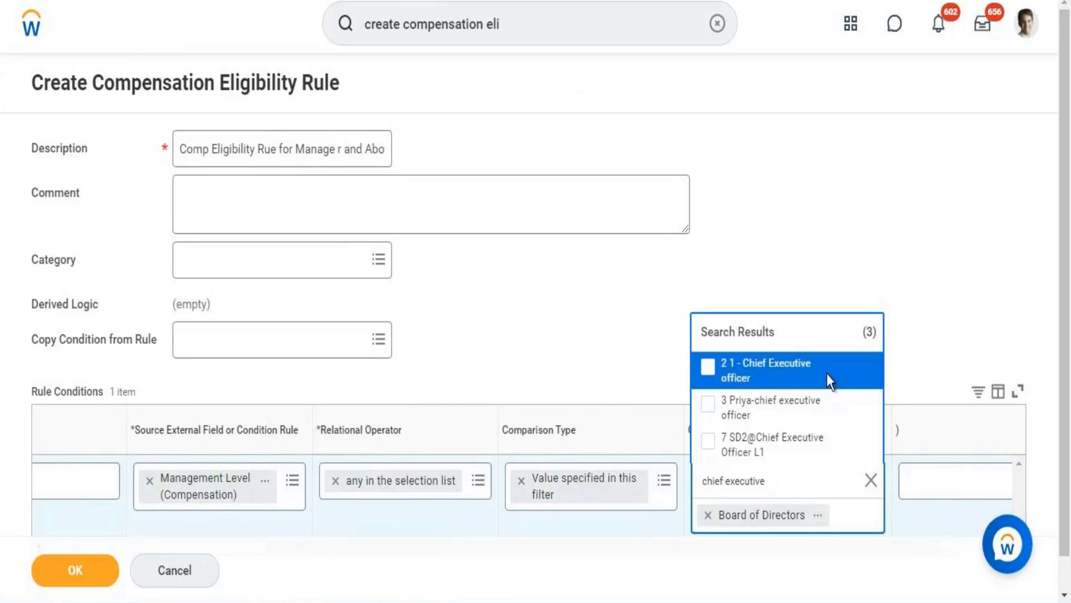
{"action": "left_click", "coordinate": [775, 366]}
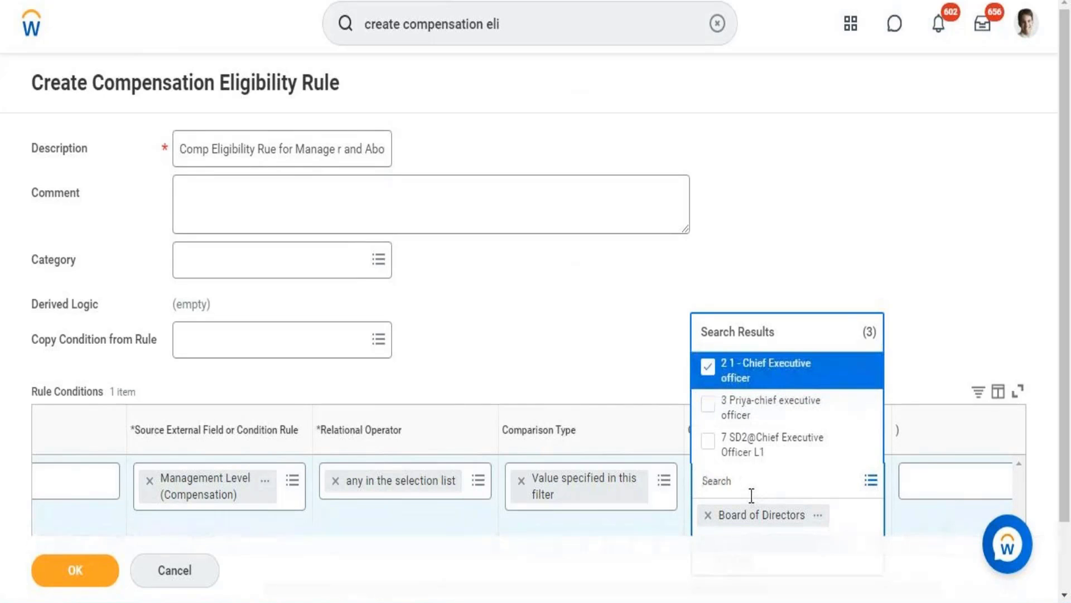
Search the comparison values for "Vice president" and add "2 Vice President"
{"action": "type", "text": "Vice president"}
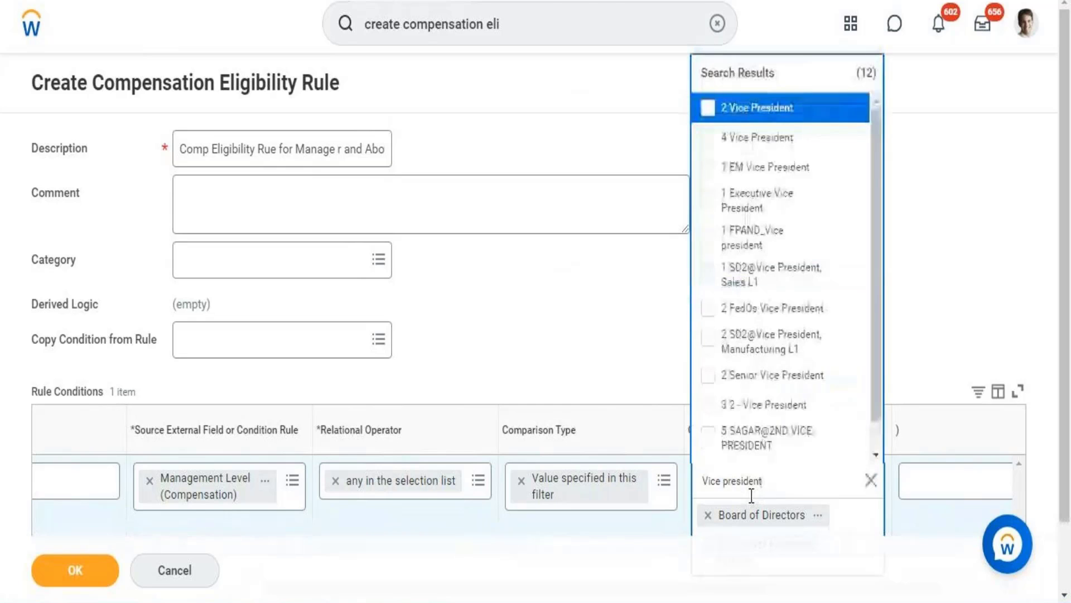
{"action": "left_click", "coordinate": [785, 109]}
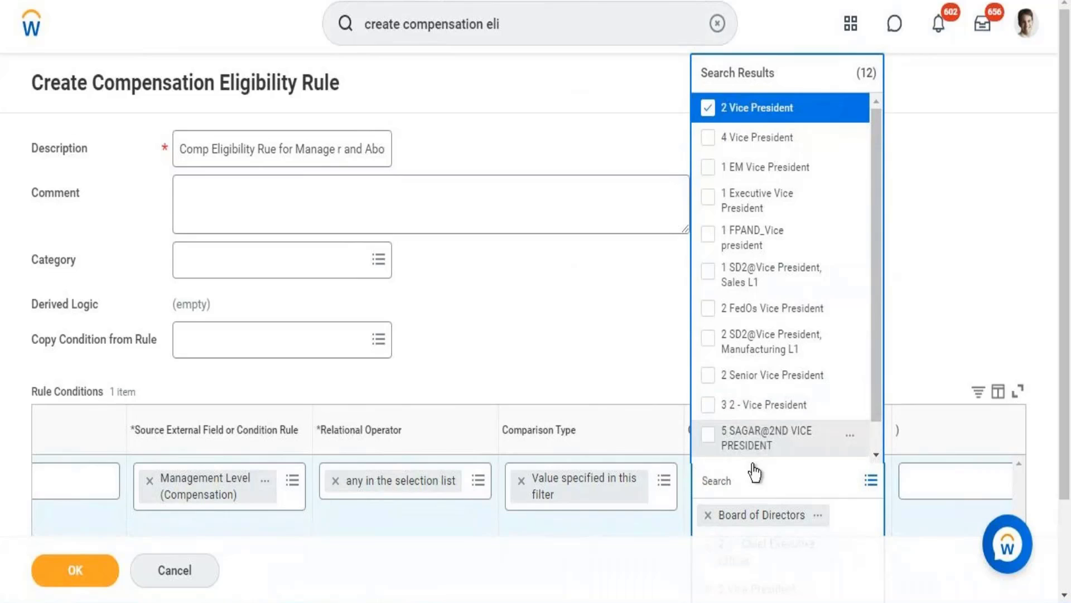
Search the comparison values for "Director" and add "1 Director" to the Management Level condition
{"action": "left_click", "coordinate": [772, 475]}
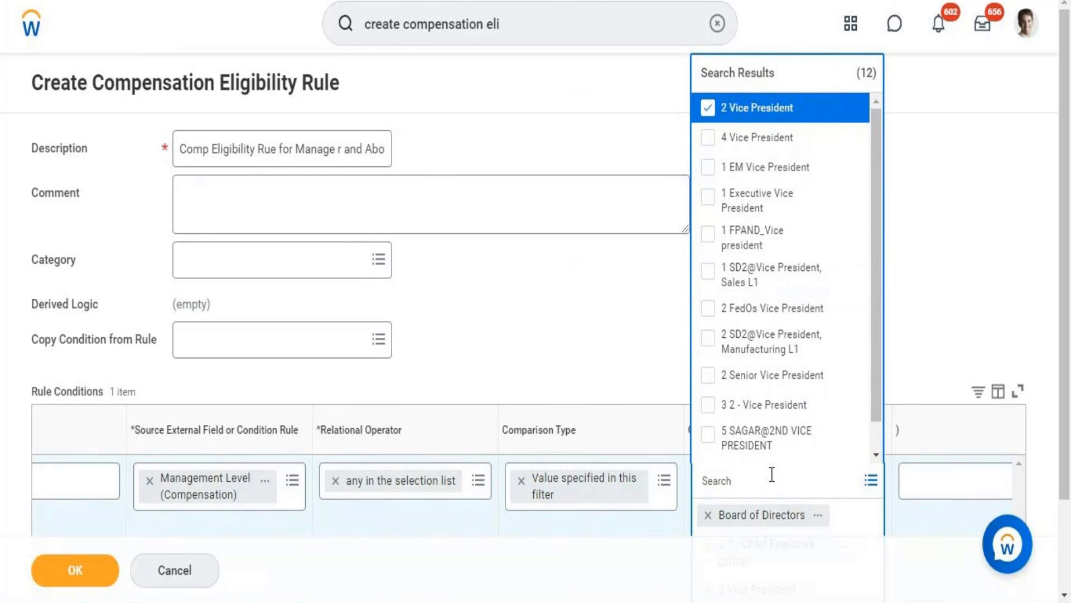
{"action": "type", "text": "Director"}
{"action": "key", "text": "Return"}
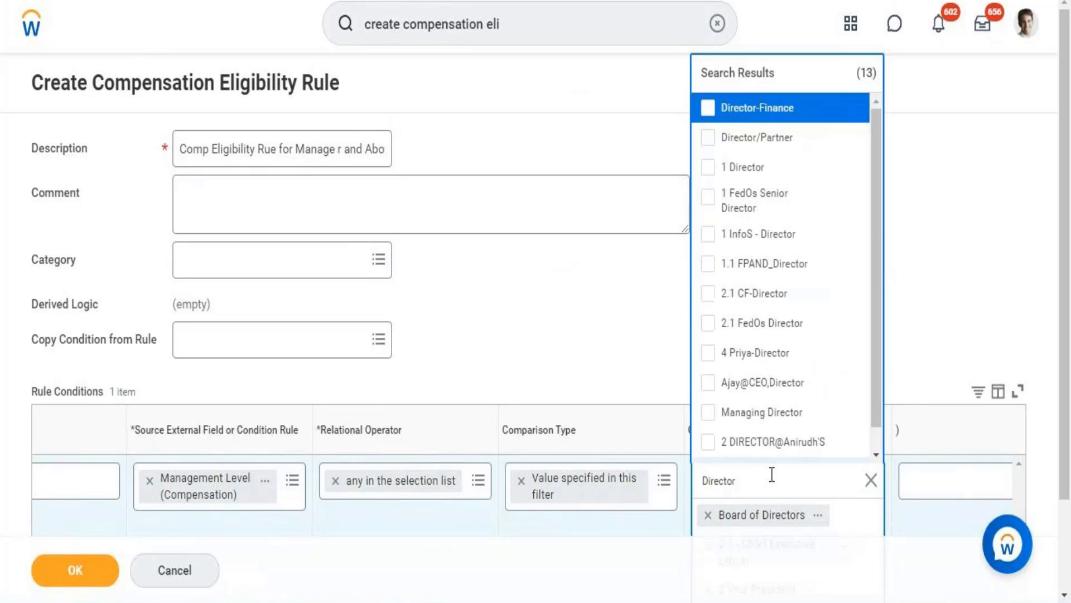
{"action": "left_click", "coordinate": [746, 178]}
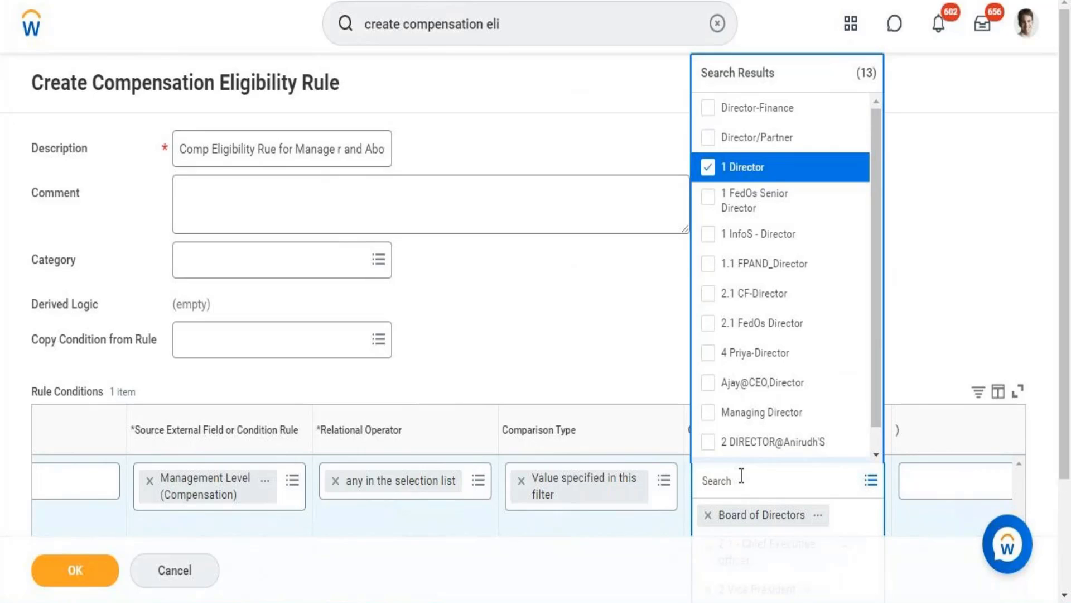
Search the comparison values for "manager" and add "1 Manager" to the Management Level condition
{"action": "type", "text": "manager"}
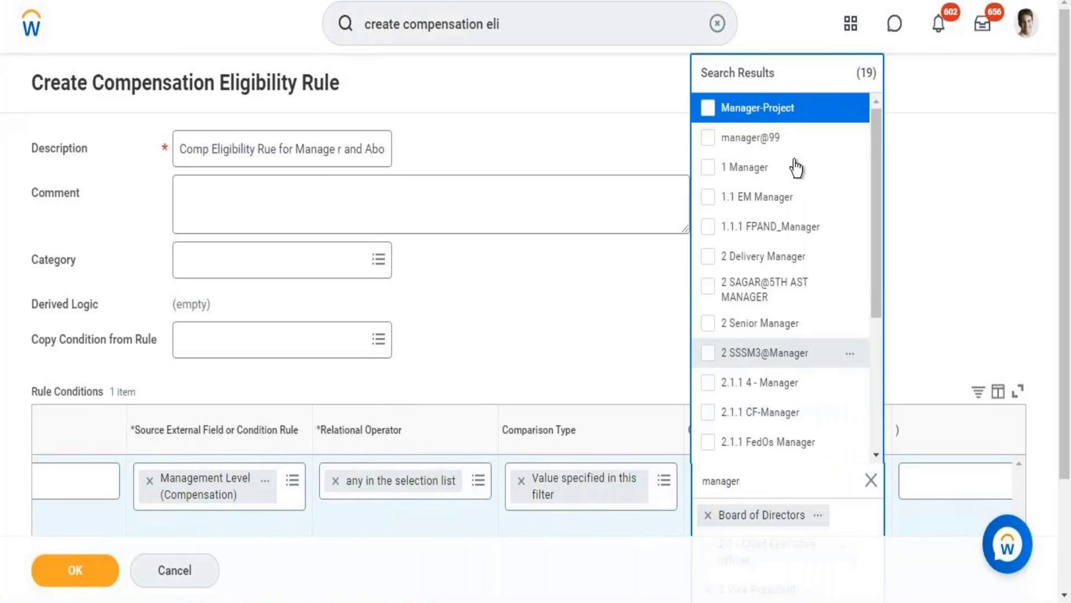
{"action": "left_click", "coordinate": [744, 168]}
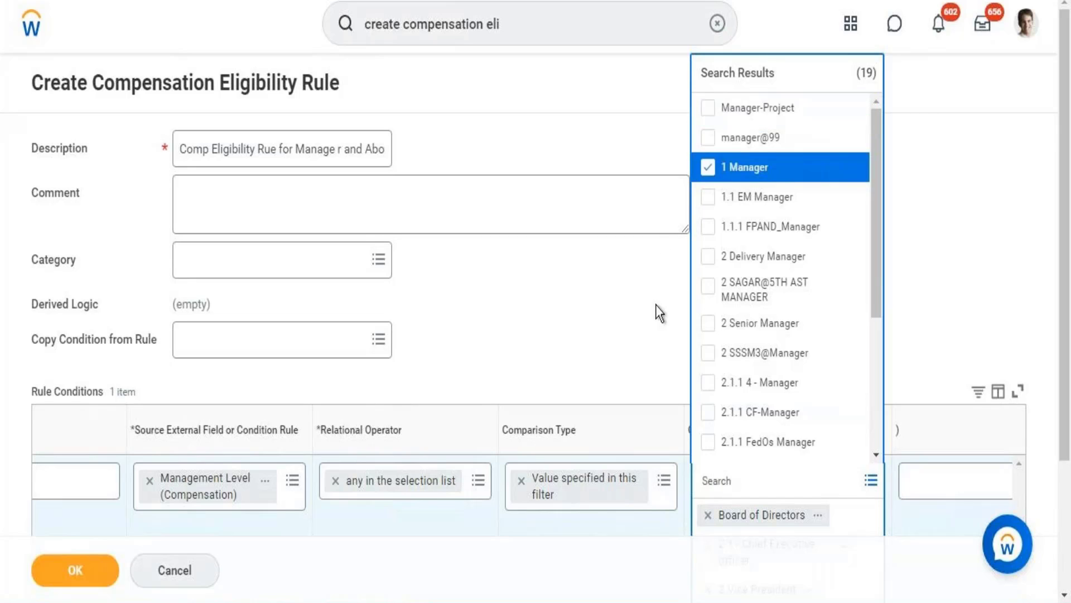
{"action": "left_click", "coordinate": [655, 304]}
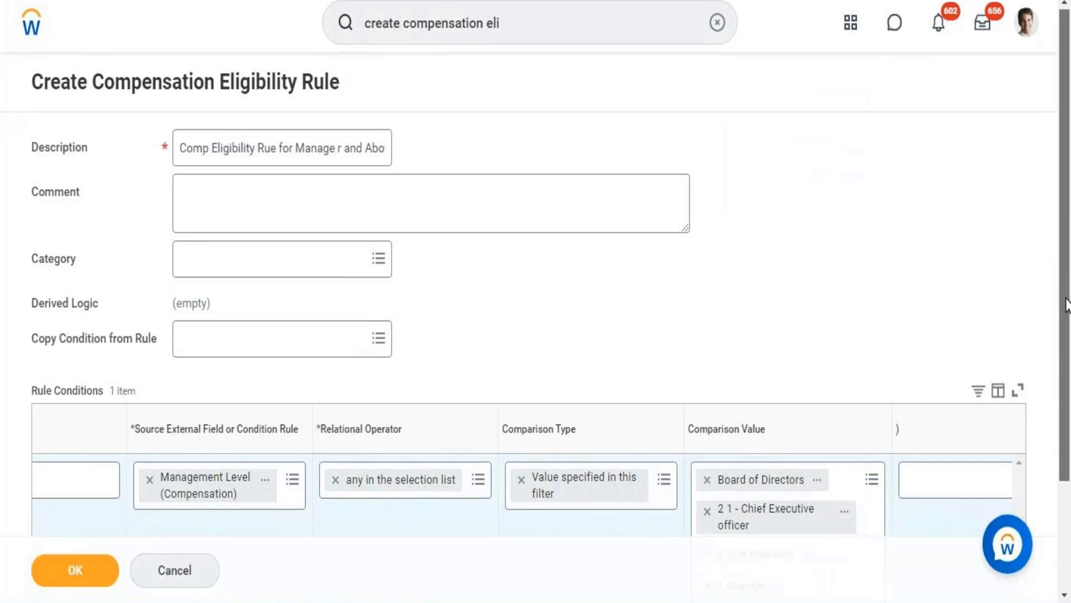
Add a second rule condition row below the Management Level condition
{"action": "scroll", "coordinate": [954, 367], "scroll_direction": "down", "scroll_amount": 3}
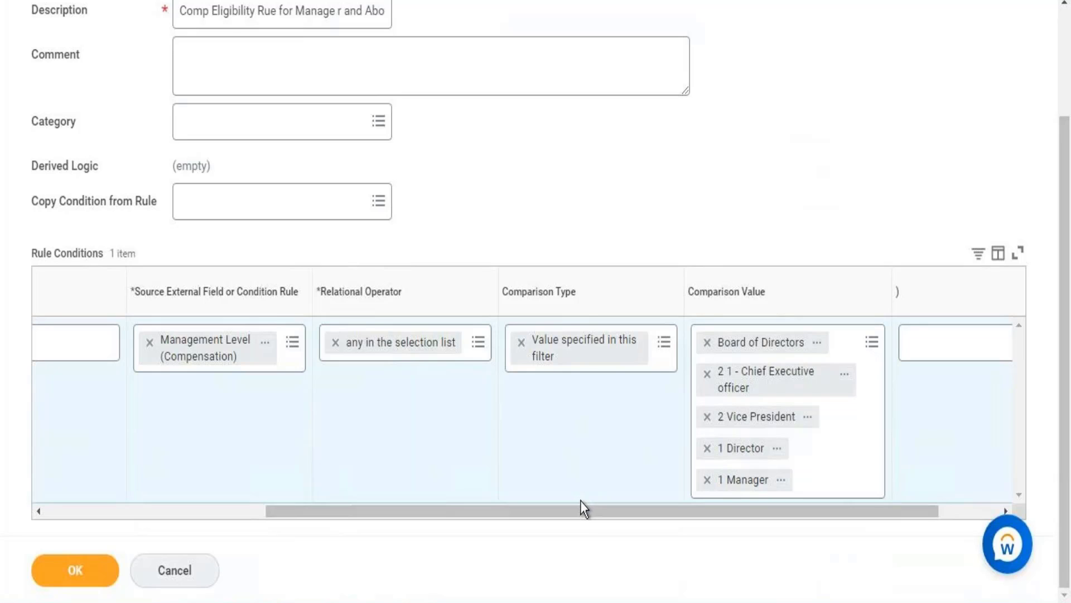
{"action": "left_click_drag", "start_coordinate": [579, 509], "coordinate": [330, 578]}
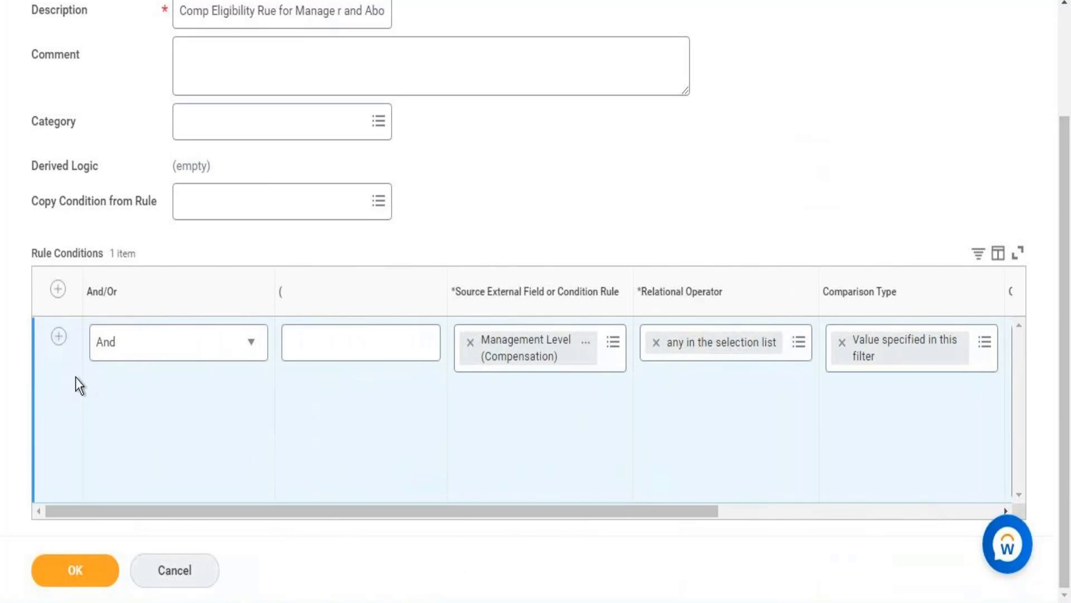
{"action": "left_click", "coordinate": [58, 337]}
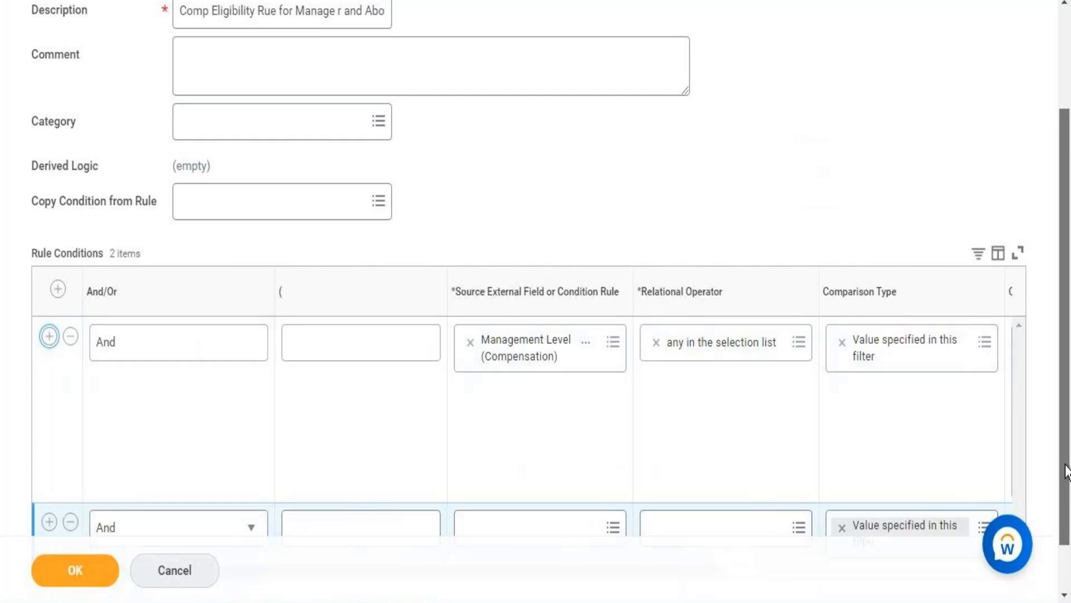
{"action": "scroll", "coordinate": [1067, 472], "scroll_direction": "down", "scroll_amount": 1}
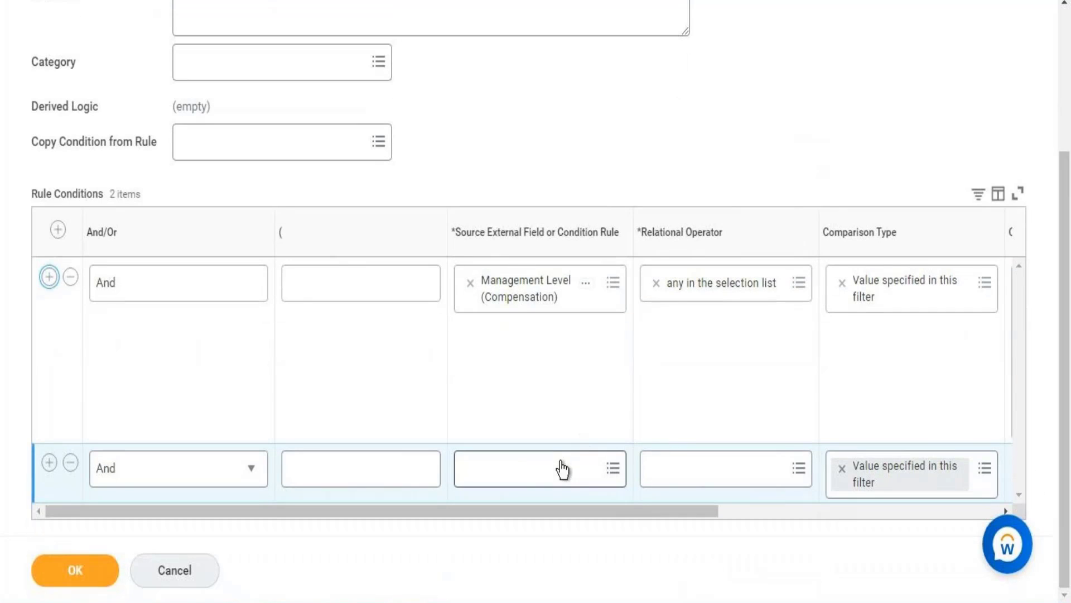
Search for "country of location" and set the second condition's source field to Country of Location – Primary (Compensation)
{"action": "left_click", "coordinate": [563, 471]}
{"action": "type", "text": "cou"}
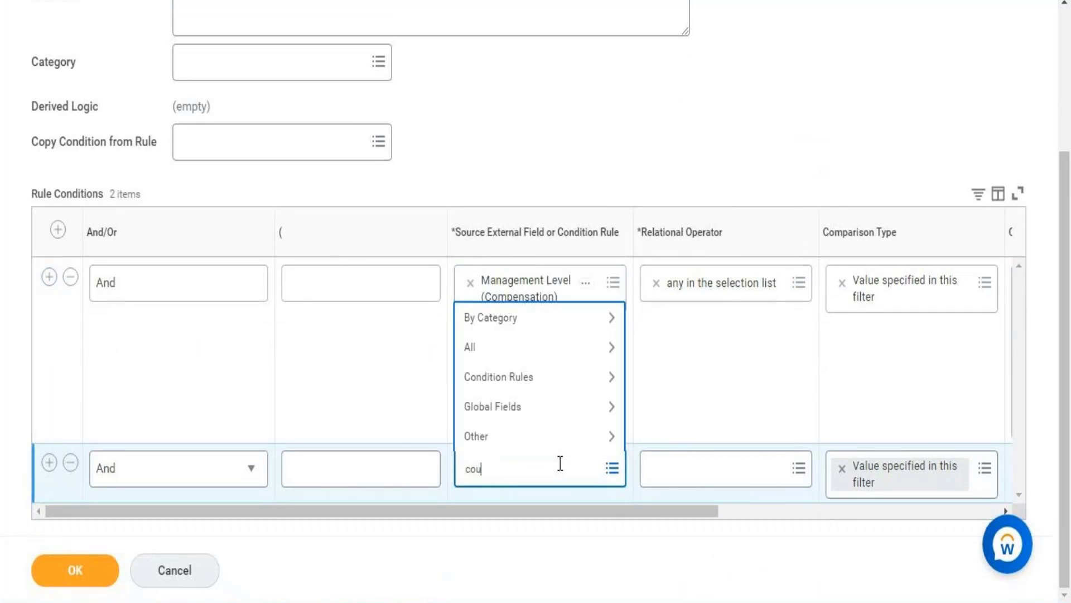
{"action": "type", "text": "ntry"}
{"action": "key", "text": "Return"}
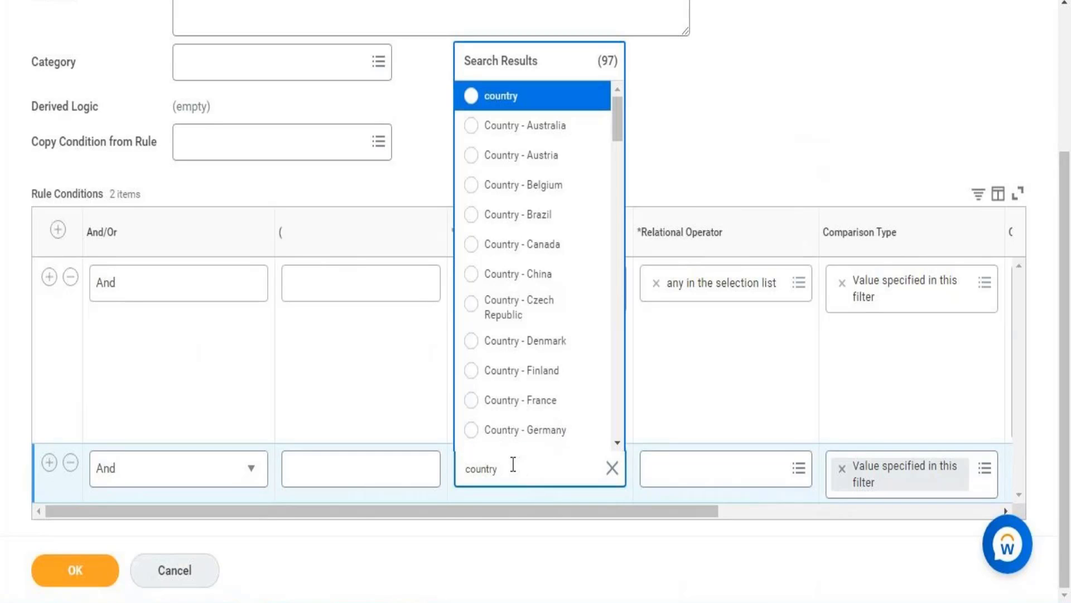
{"action": "type", "text": "of location"}
{"action": "key", "text": "Return"}
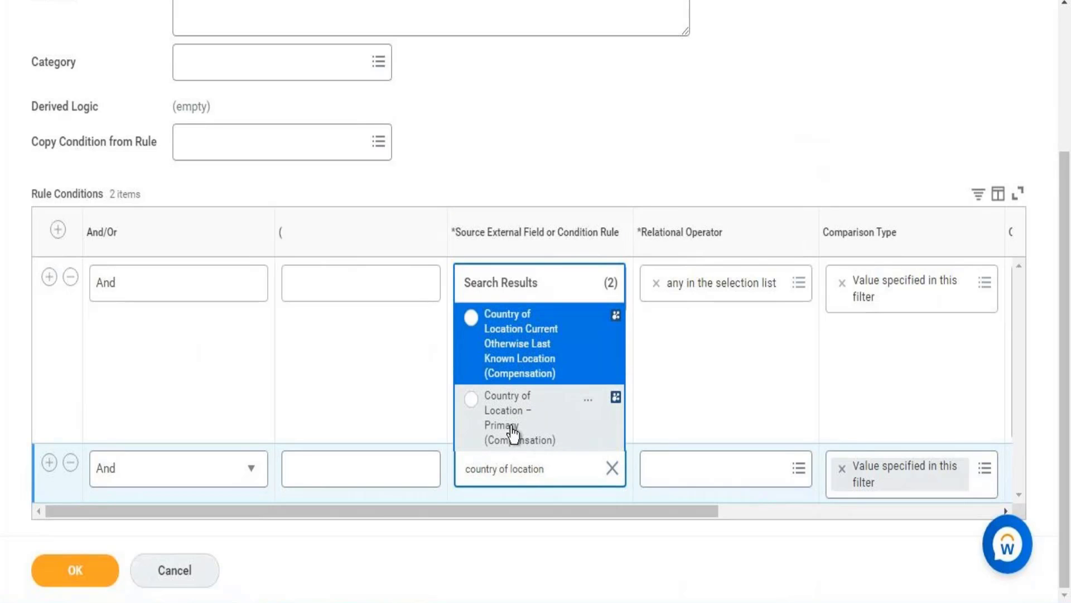
{"action": "left_click", "coordinate": [516, 438]}
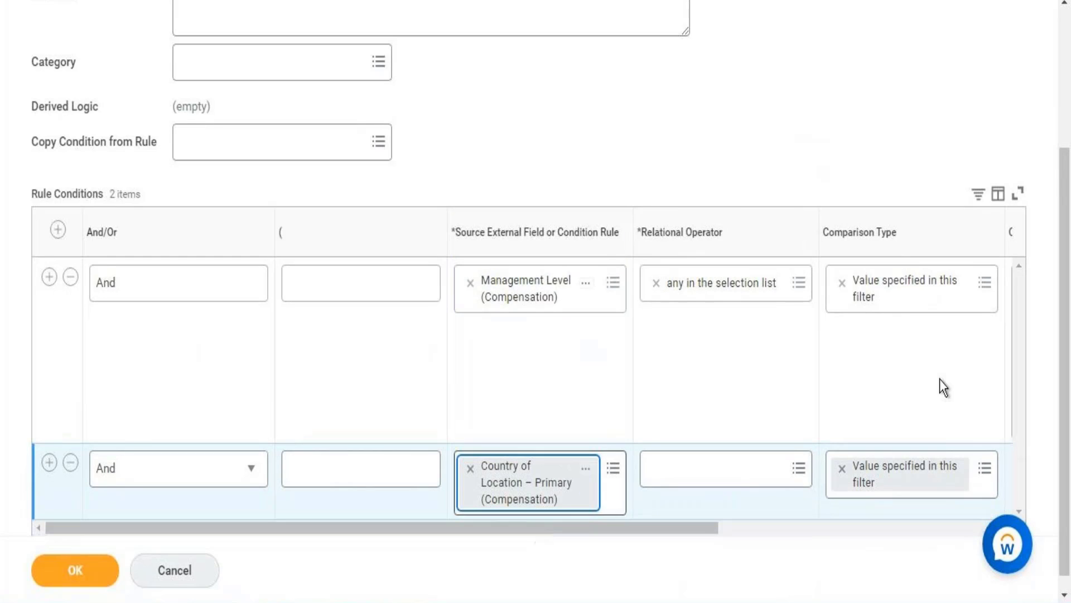
Set the country condition's relational operator to the frequently used option "any in the selection list"
{"action": "scroll", "coordinate": [1067, 390], "scroll_direction": "down", "scroll_amount": 1}
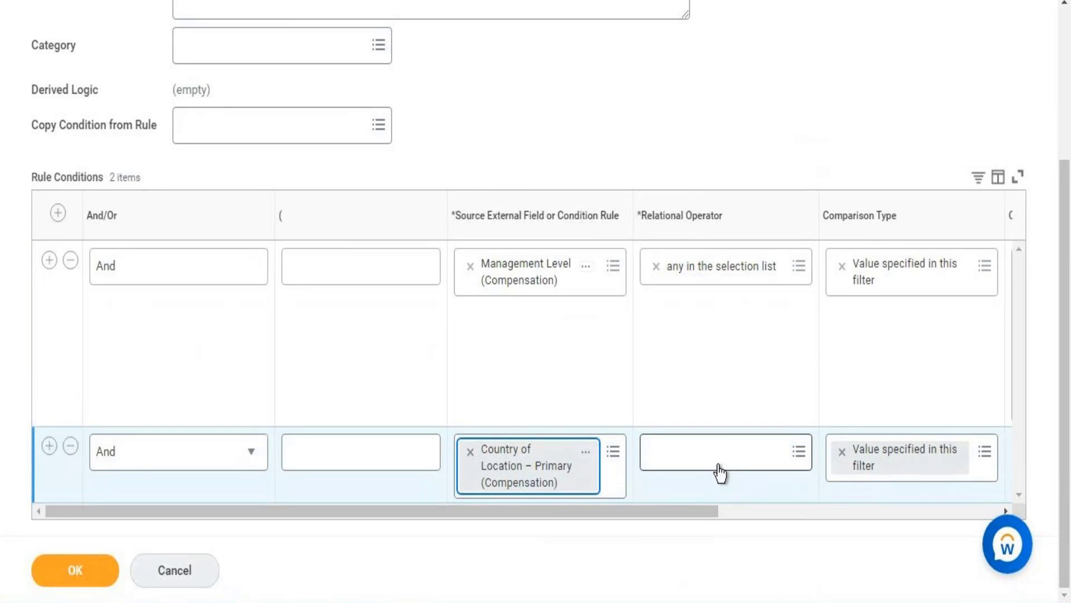
{"action": "left_click", "coordinate": [769, 447]}
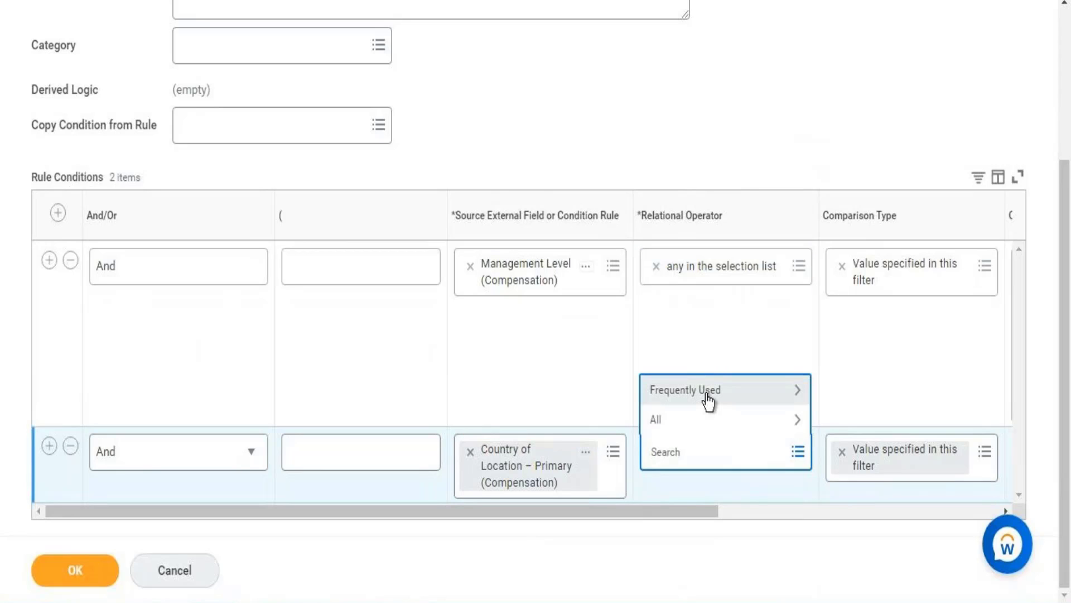
{"action": "left_click", "coordinate": [708, 397]}
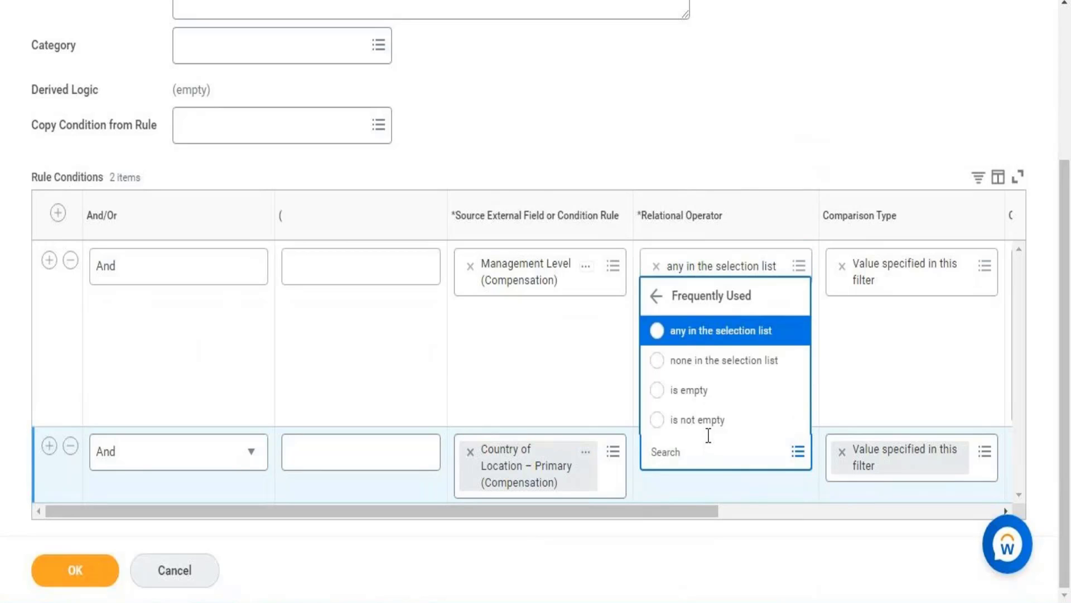
{"action": "left_click", "coordinate": [717, 334]}
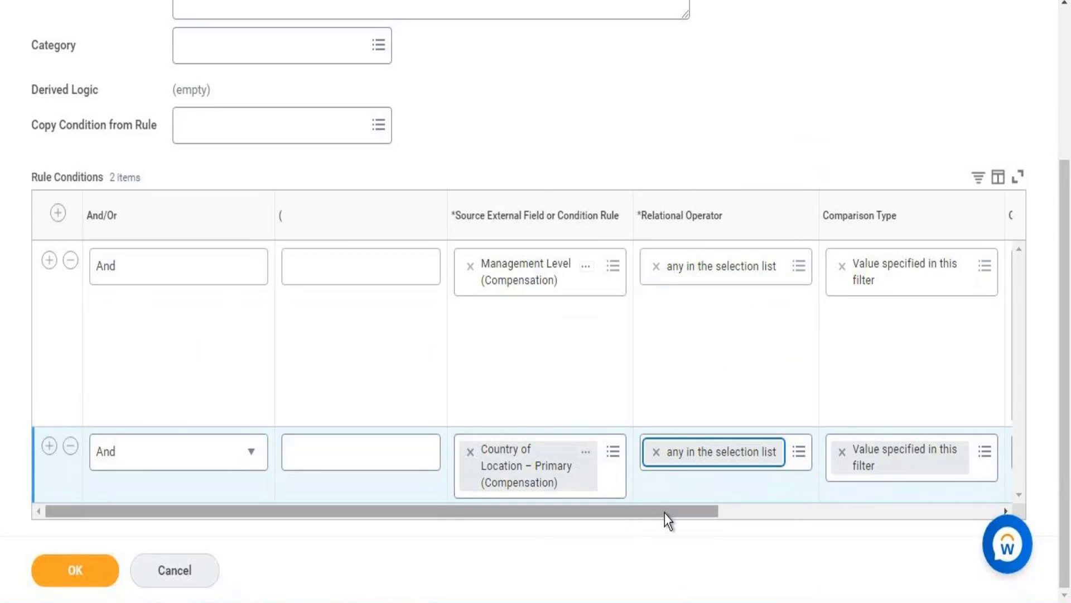
Search the country condition's comparison values for "united" and add United States of America
{"action": "left_click_drag", "start_coordinate": [665, 513], "coordinate": [883, 484]}
{"action": "left_click", "coordinate": [765, 451]}
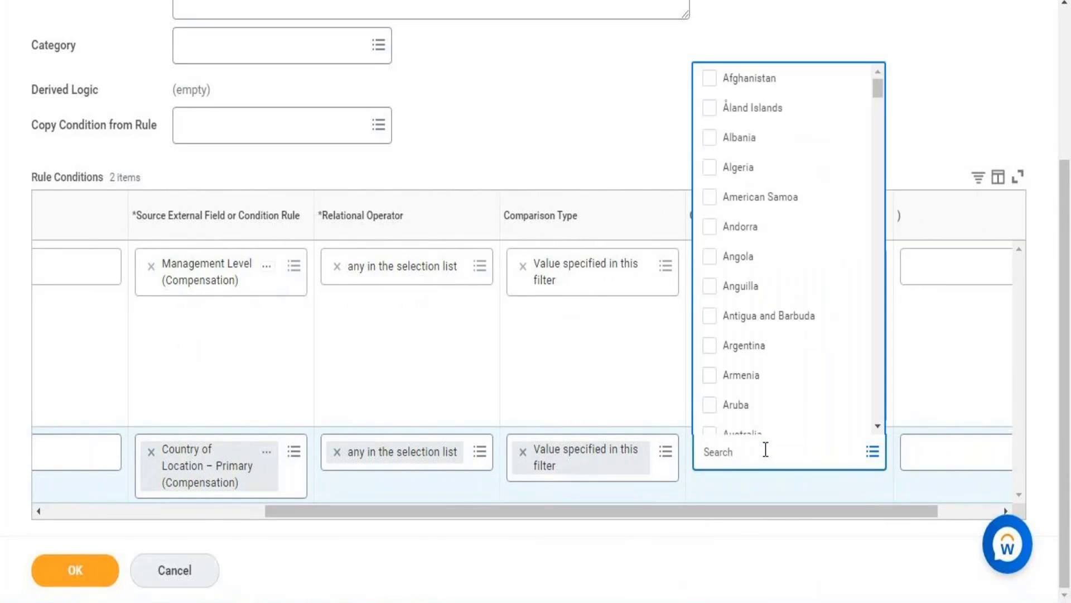
{"action": "type", "text": "united"}
{"action": "key", "text": "Return"}
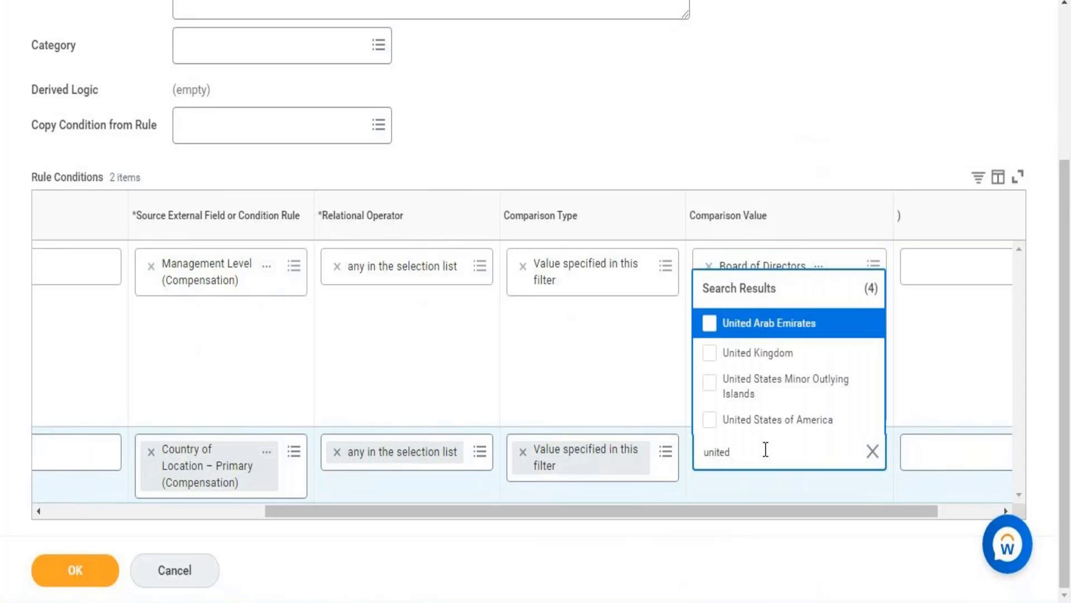
{"action": "left_click", "coordinate": [777, 420]}
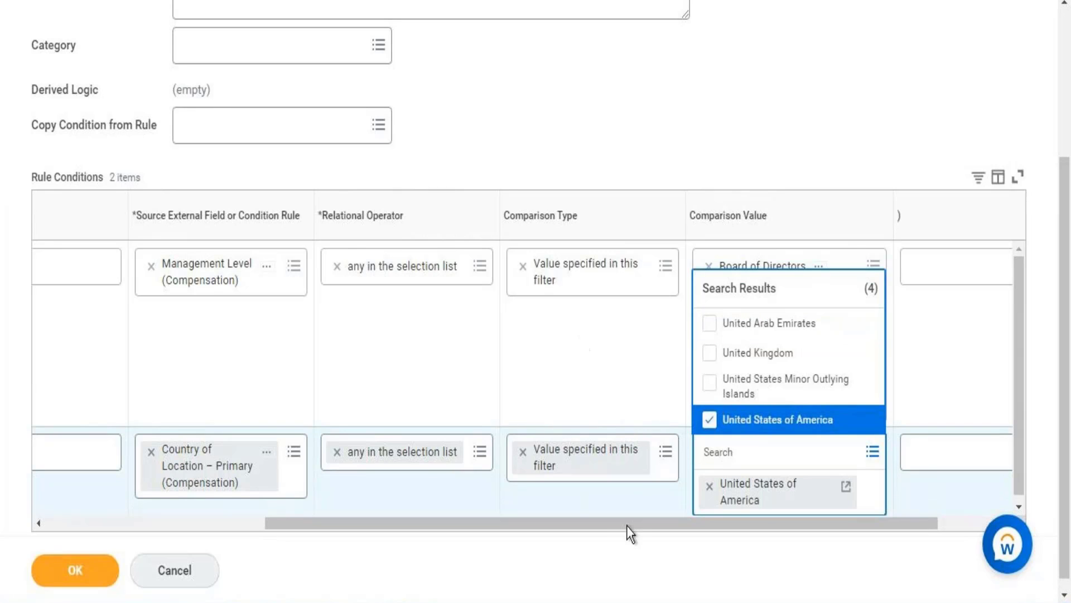
{"action": "left_click", "coordinate": [553, 511]}
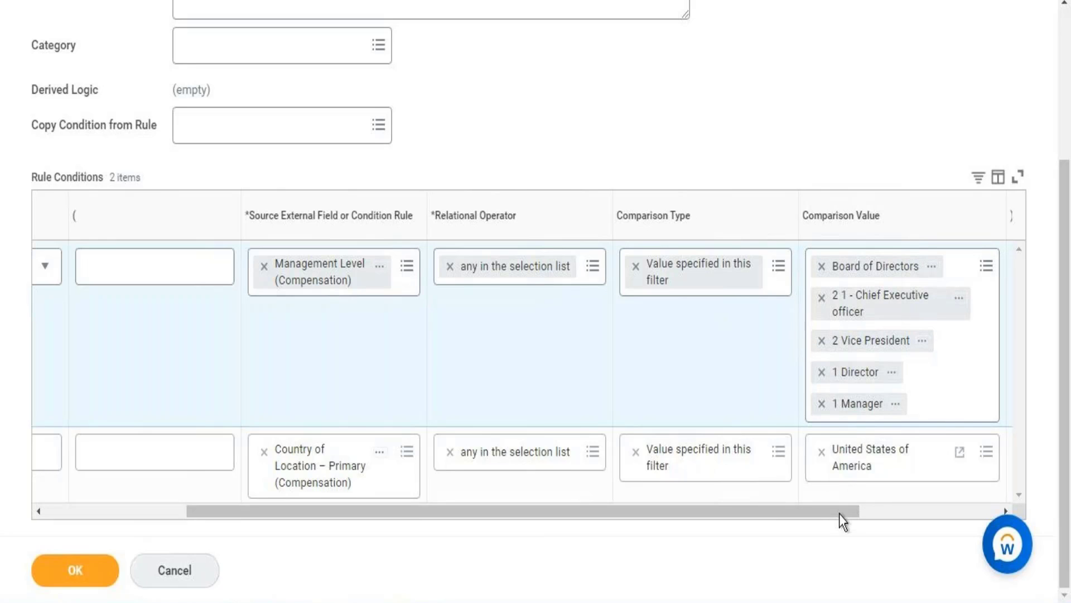
Check both rule conditions and submit the new compensation eligibility rule
{"action": "left_click_drag", "start_coordinate": [839, 514], "coordinate": [926, 515]}
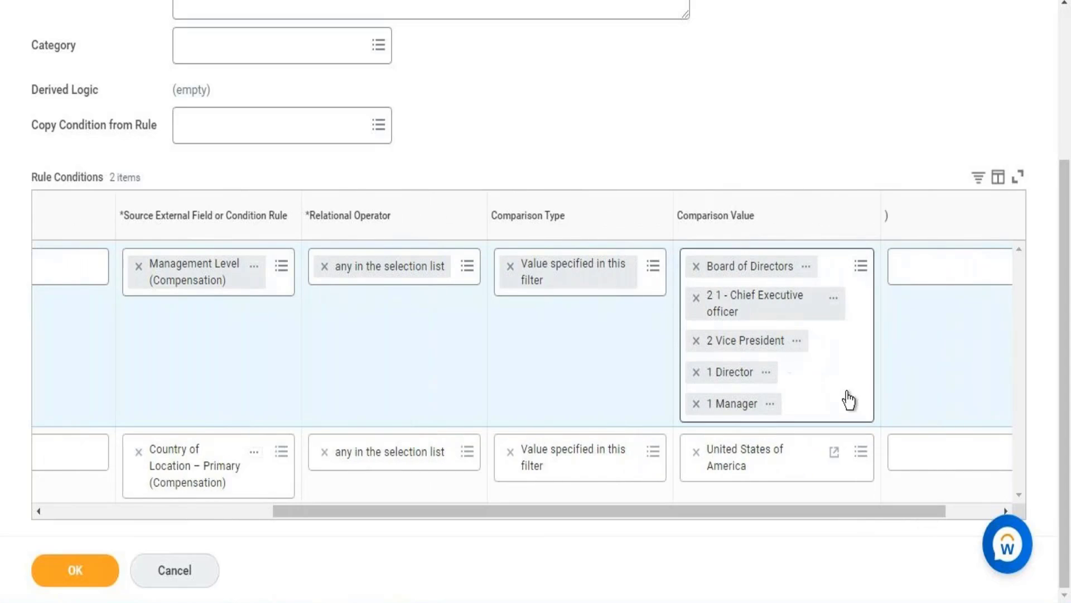
{"action": "left_click_drag", "start_coordinate": [1066, 320], "coordinate": [1064, 297]}
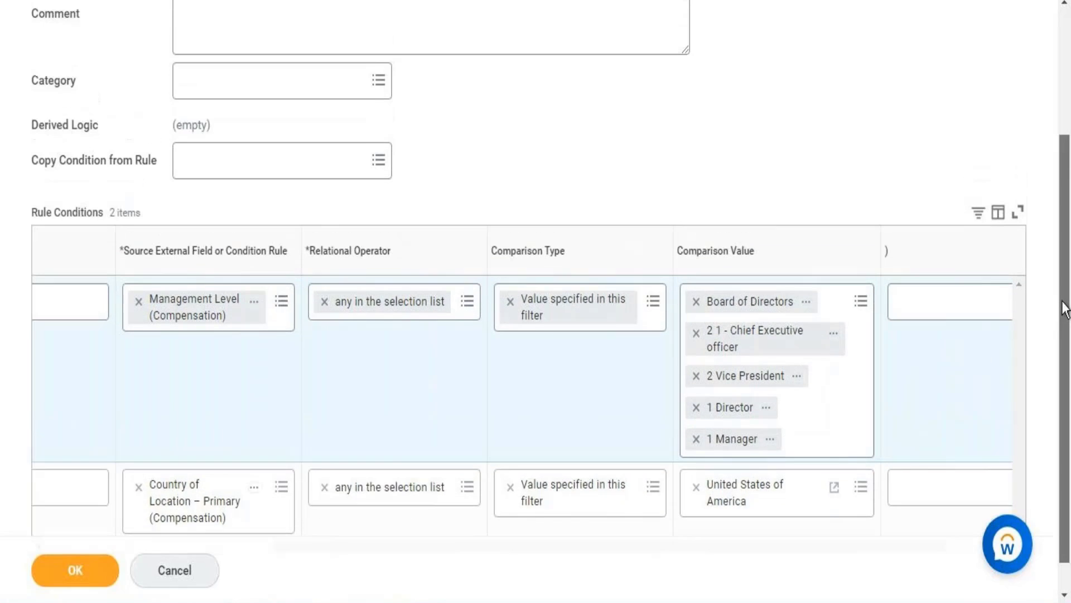
{"action": "left_click", "coordinate": [83, 568]}
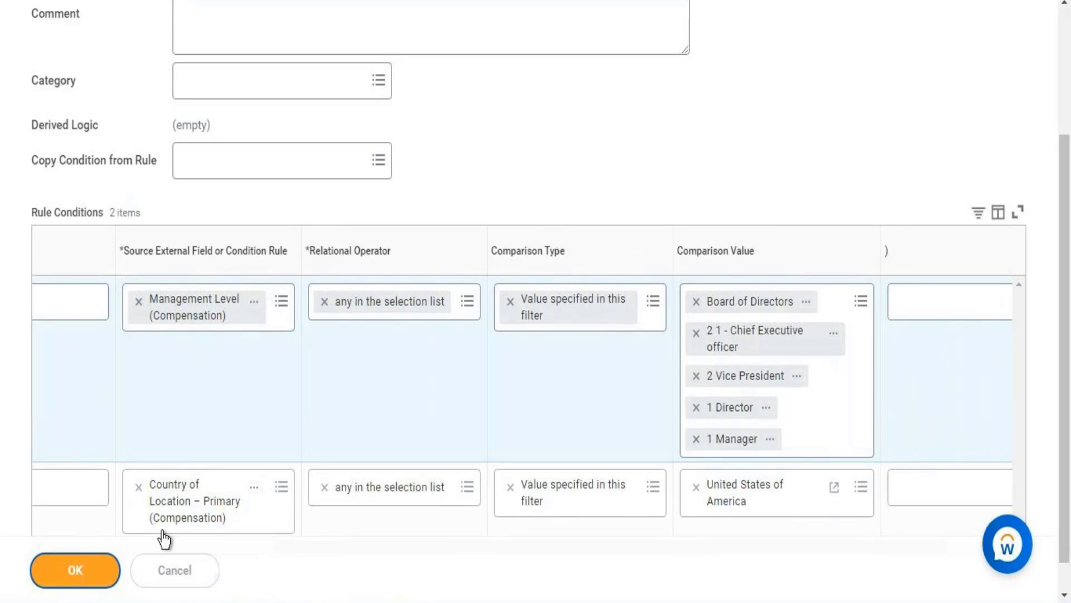
{"action": "left_click", "coordinate": [75, 581]}
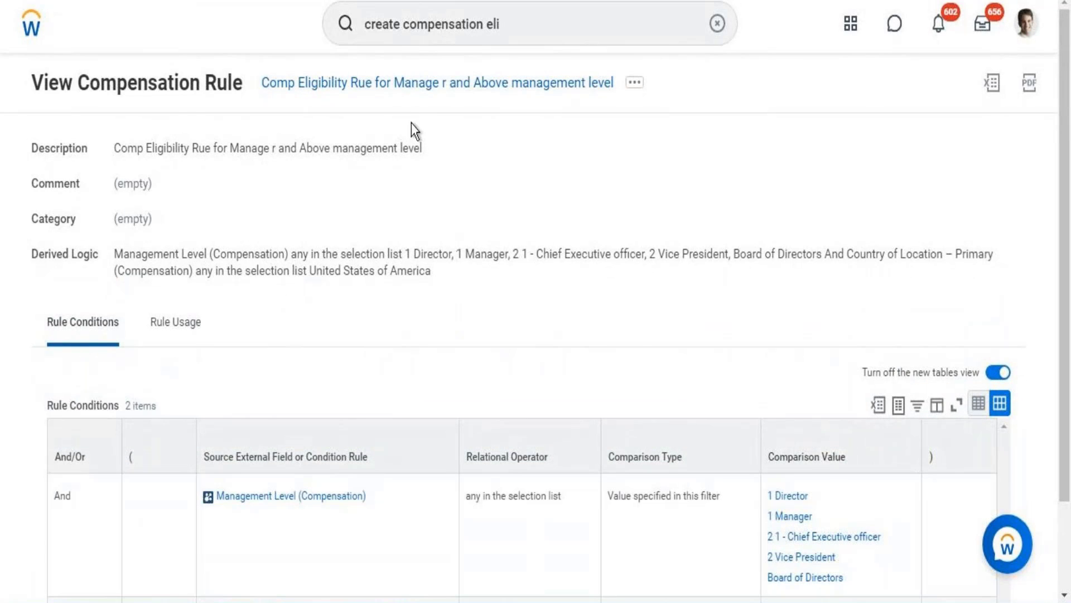
Copy the new rule's name and paste it into the Word notes as an indented line below the Organization(Director Tax) rule
{"action": "right_click", "coordinate": [399, 89]}
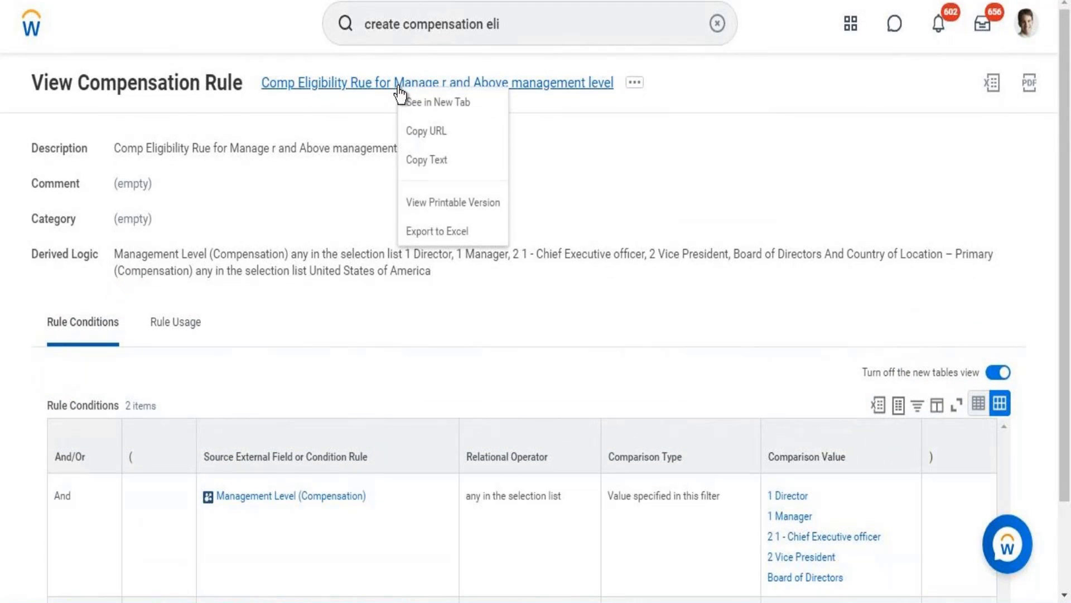
{"action": "left_click", "coordinate": [438, 162]}
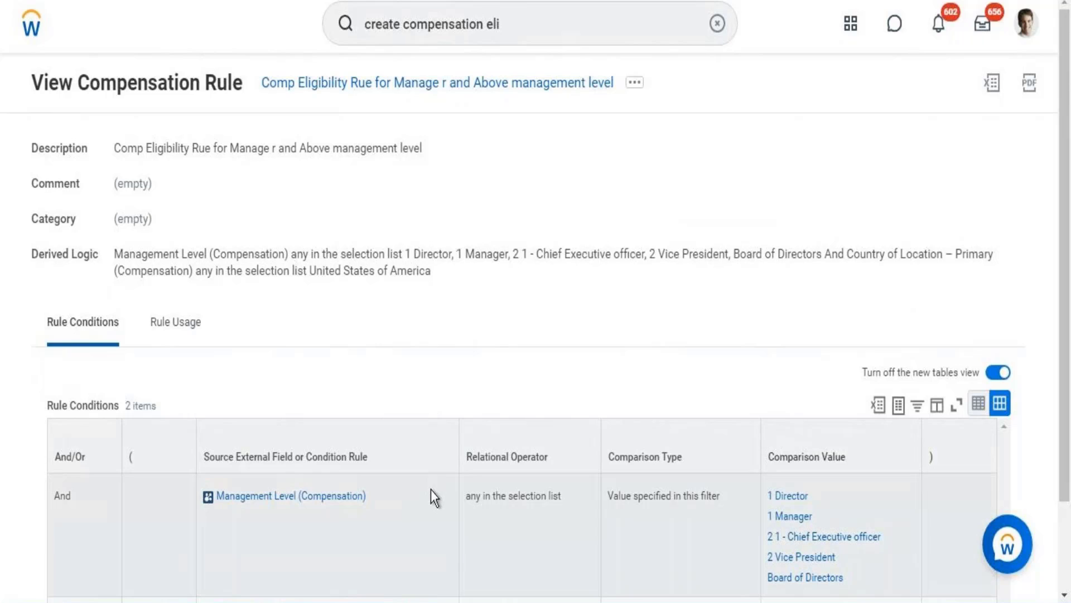
{"action": "key", "text": "alt+Tab"}
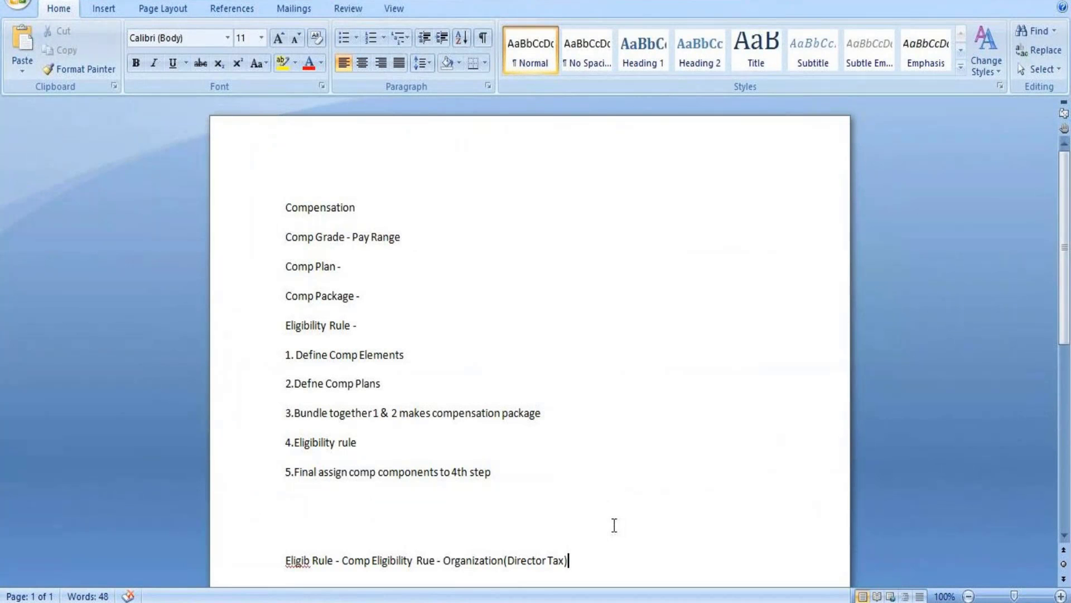
{"action": "key", "text": "Return"}
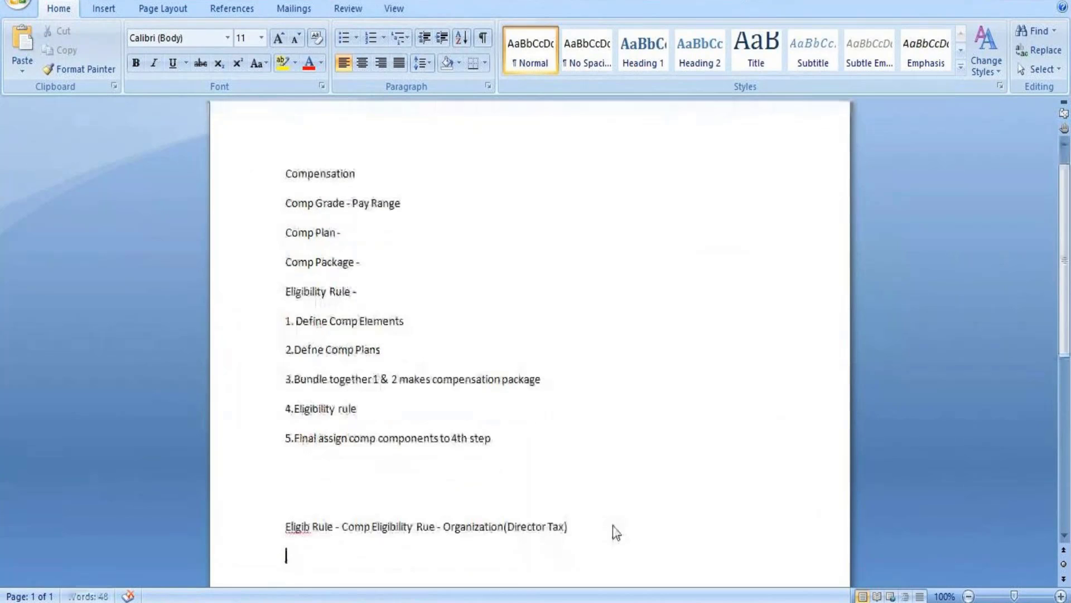
{"action": "key", "text": "Tab"}
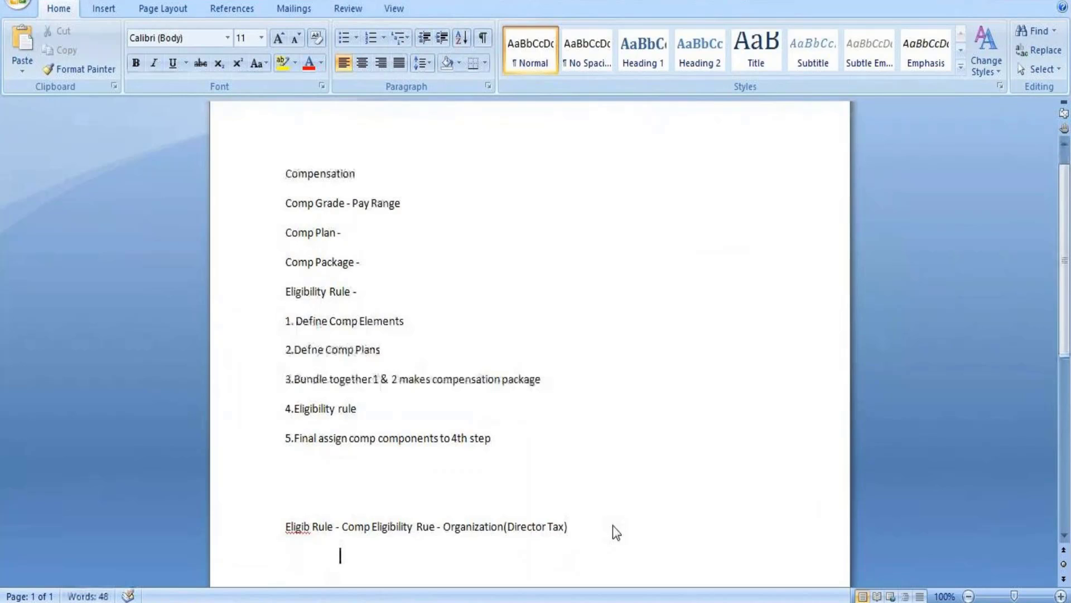
{"action": "type", "text": "Comp Eligibility Rue for Manage r and Above management level"}
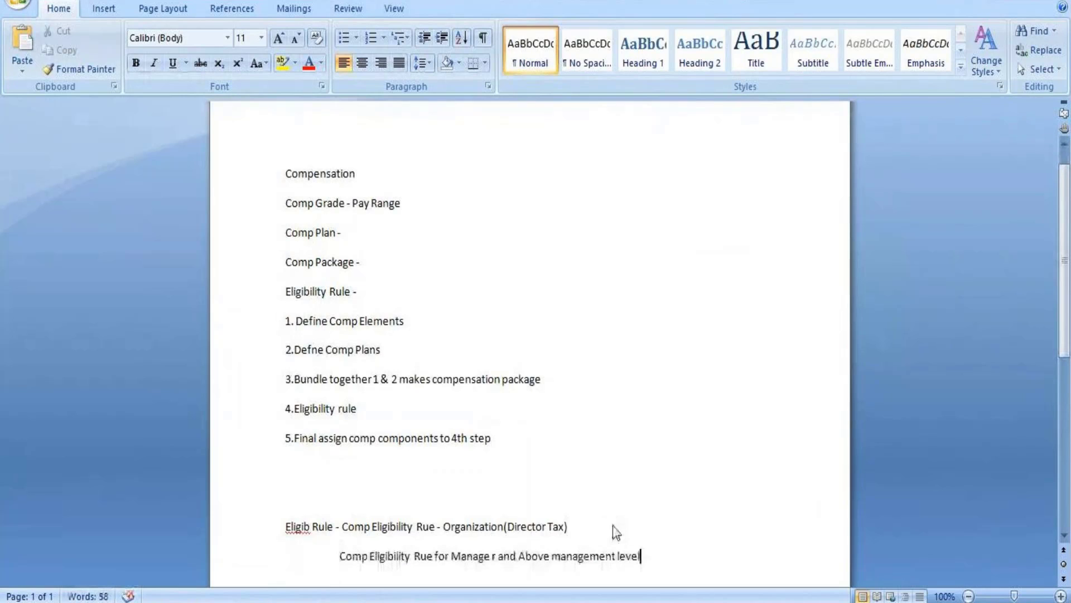
{"action": "key", "text": "Return"}
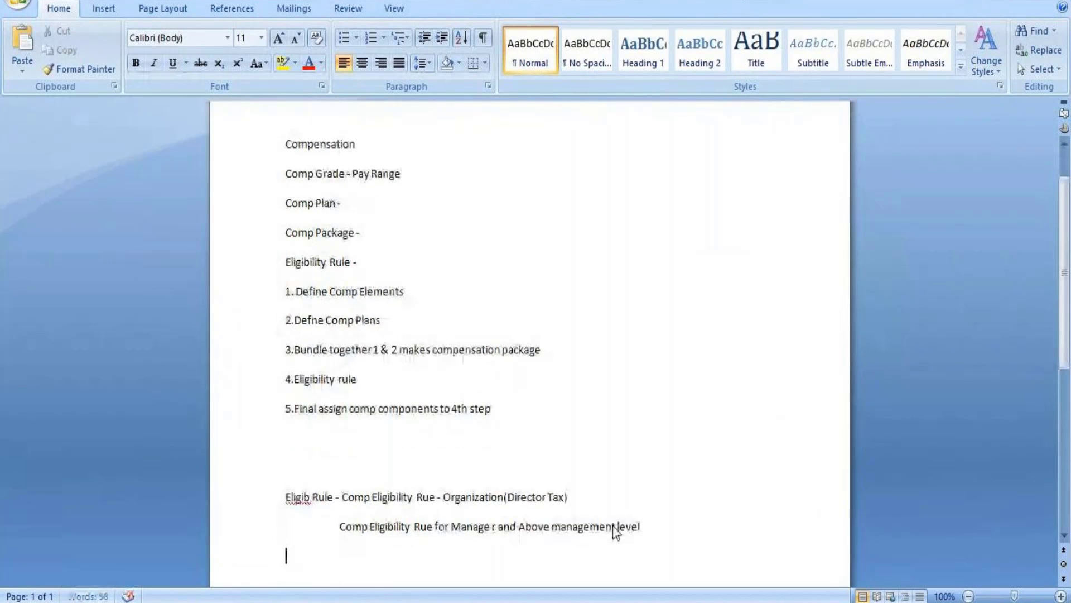
Switch back to Workday, search for "create comp grade" and open the Create Compensation Grade task
{"action": "key", "text": "alt+Tab"}
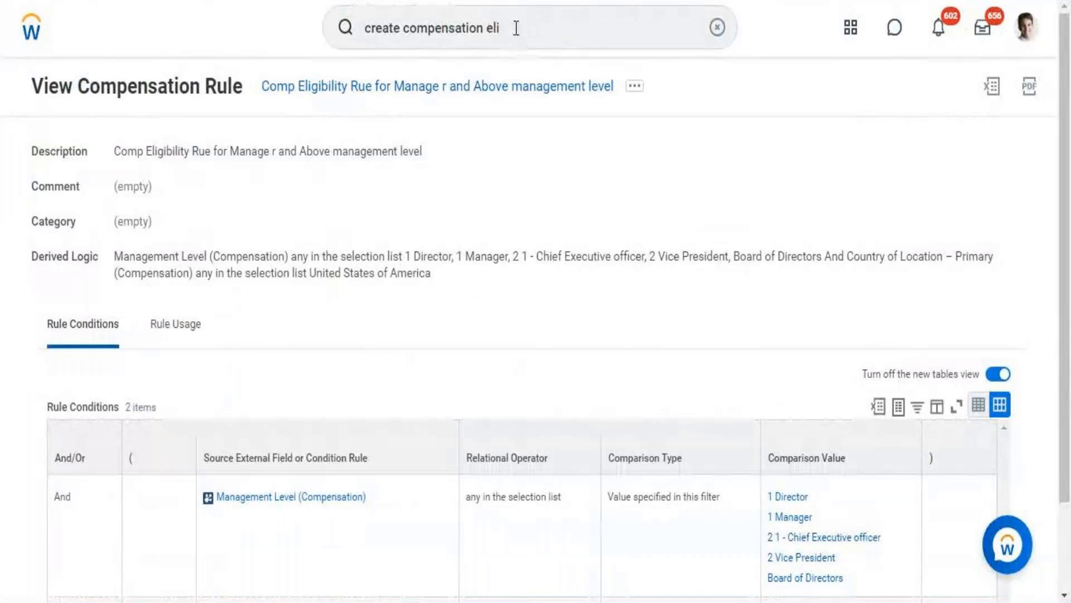
{"action": "left_click", "coordinate": [517, 28]}
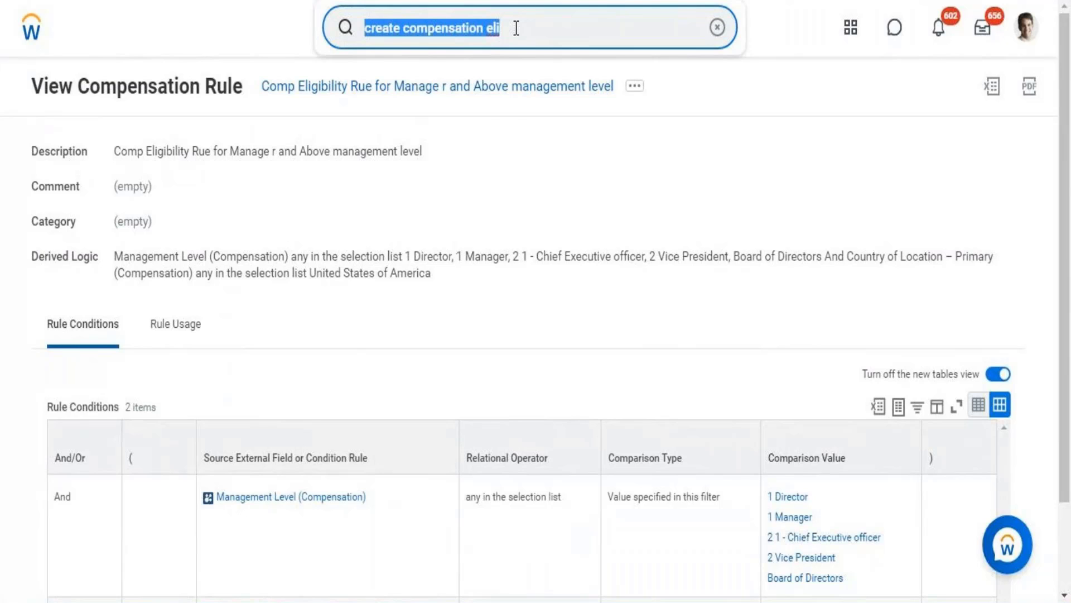
{"action": "type", "text": "create"}
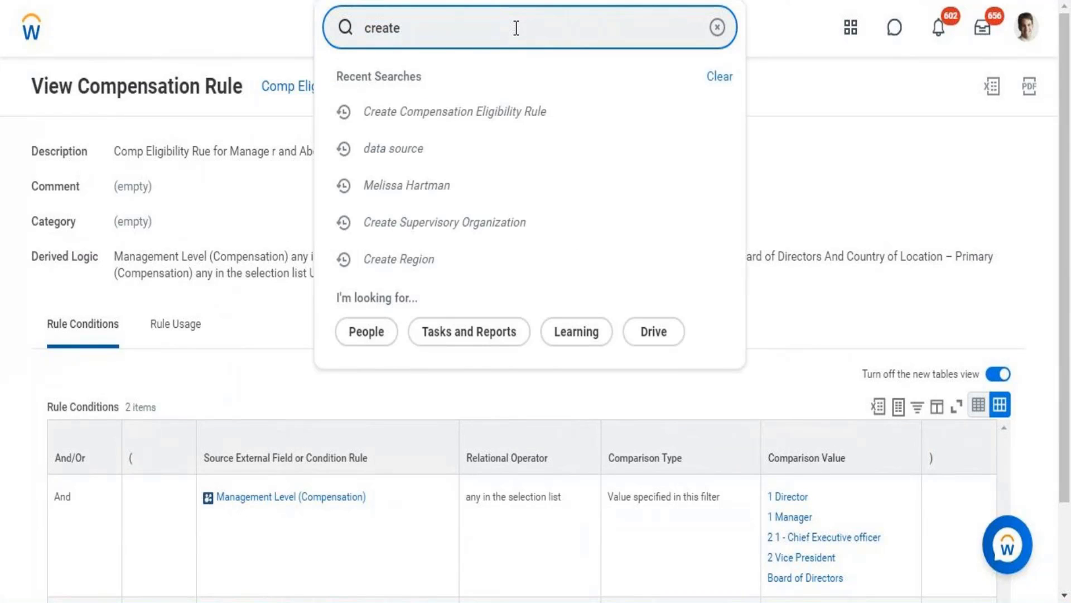
{"action": "type", "text": " comp g"}
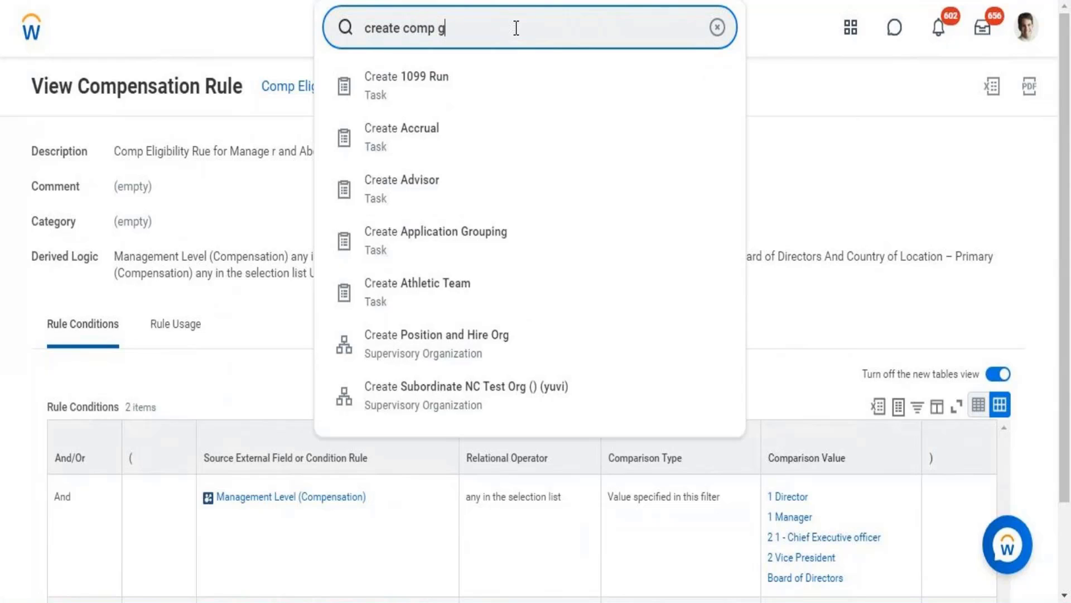
{"action": "type", "text": "rade"}
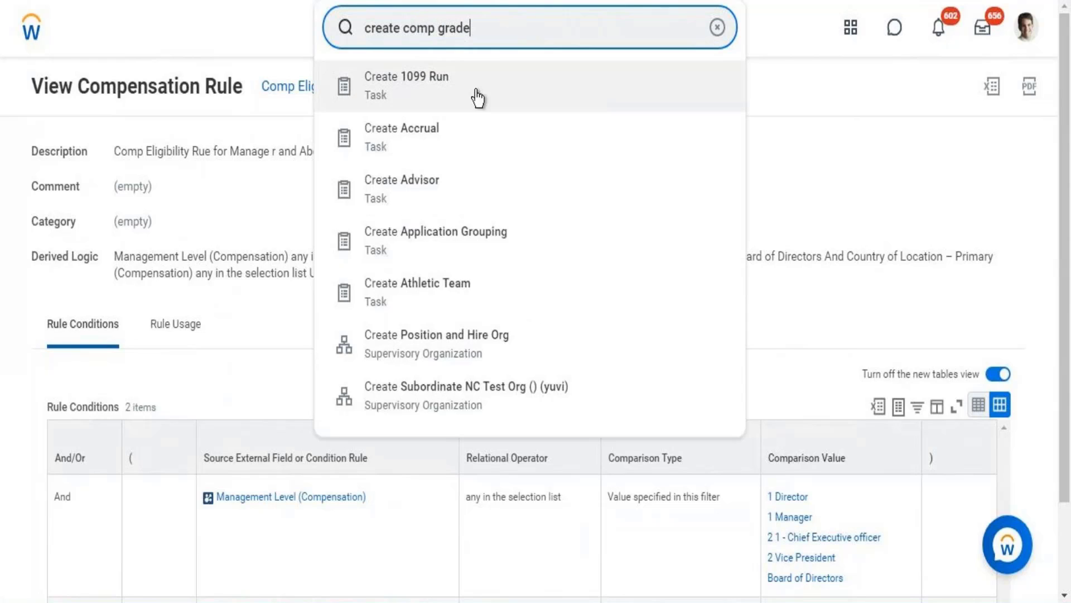
{"action": "left_click", "coordinate": [431, 100]}
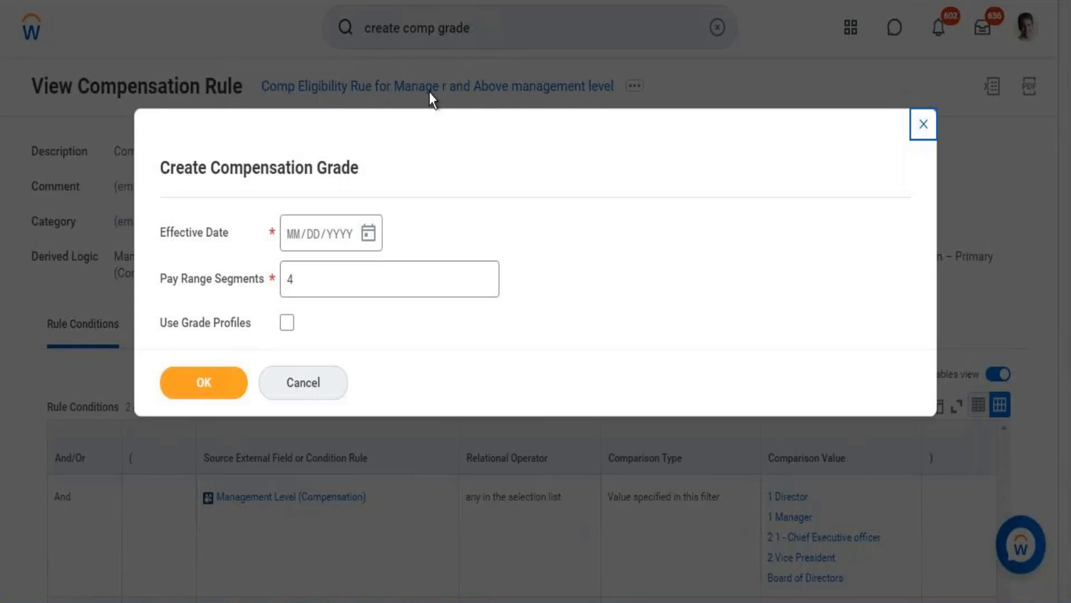
Set the compensation grade's effective date to 08/31/2021, keep 4 pay range segments, enable Use Grade Profiles and submit the prompt
{"action": "left_click", "coordinate": [367, 234]}
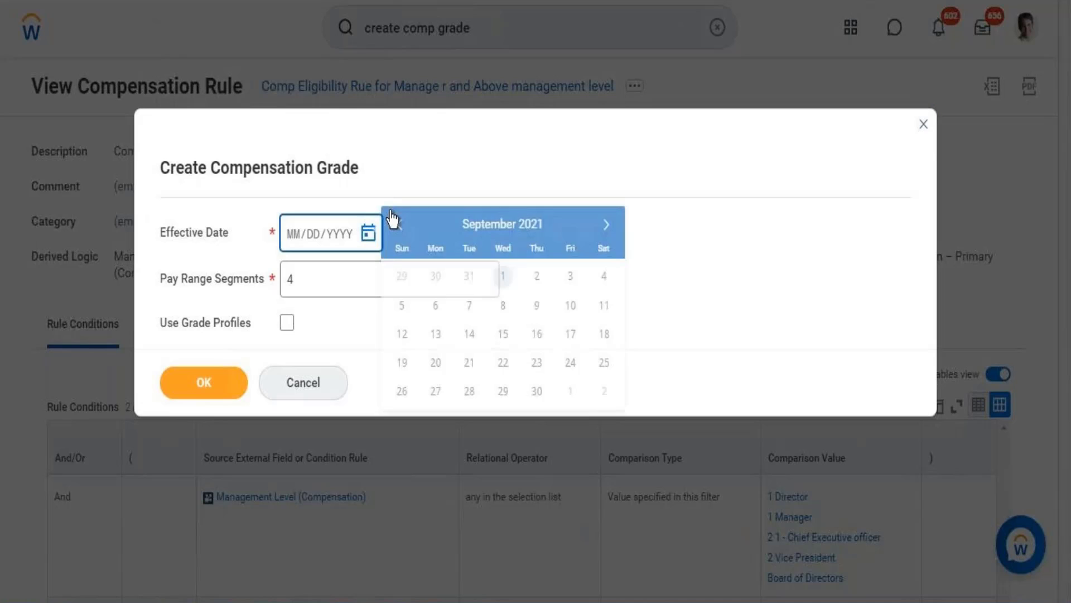
{"action": "left_click", "coordinate": [468, 277]}
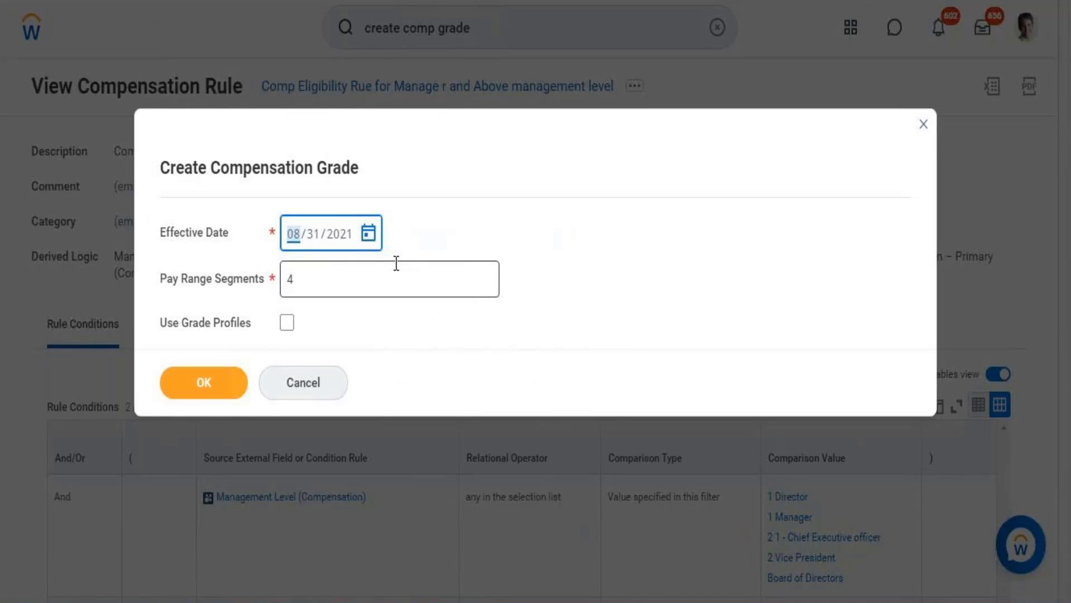
{"action": "left_click", "coordinate": [340, 288]}
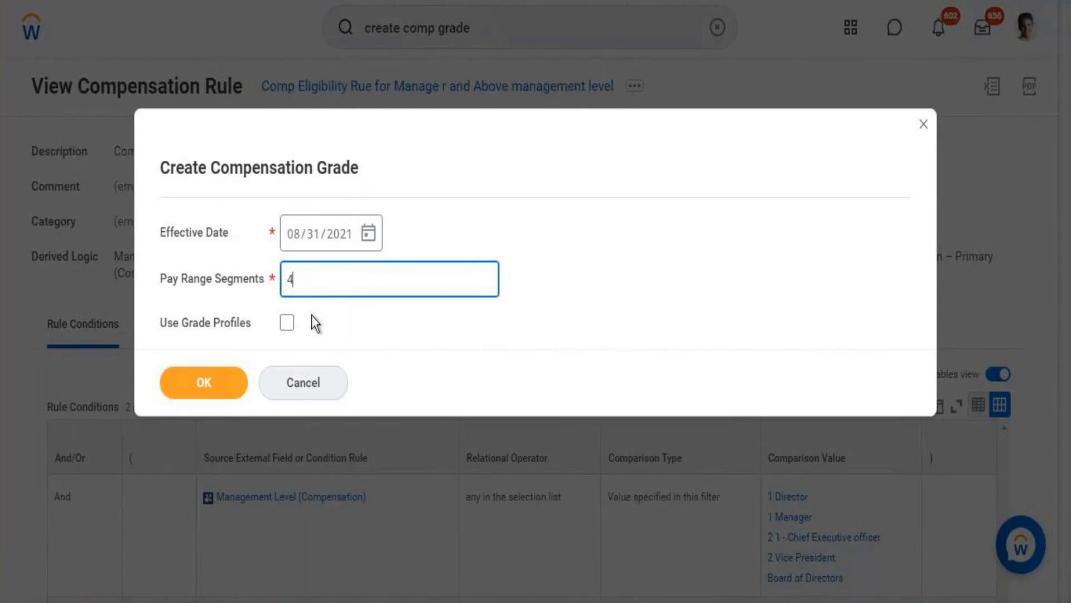
{"action": "left_click", "coordinate": [288, 327]}
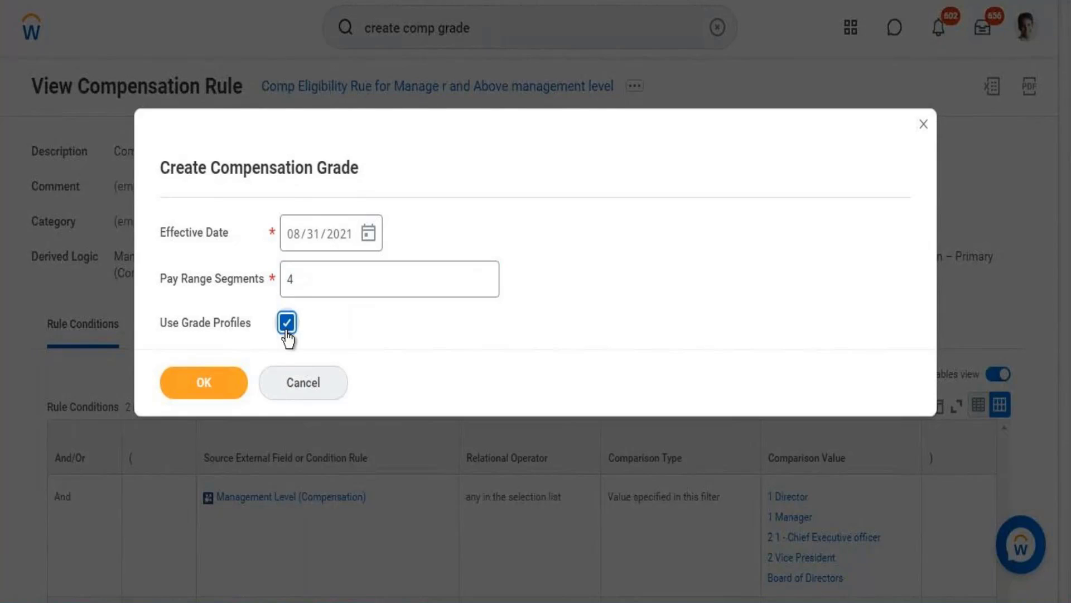
{"action": "left_click", "coordinate": [206, 390]}
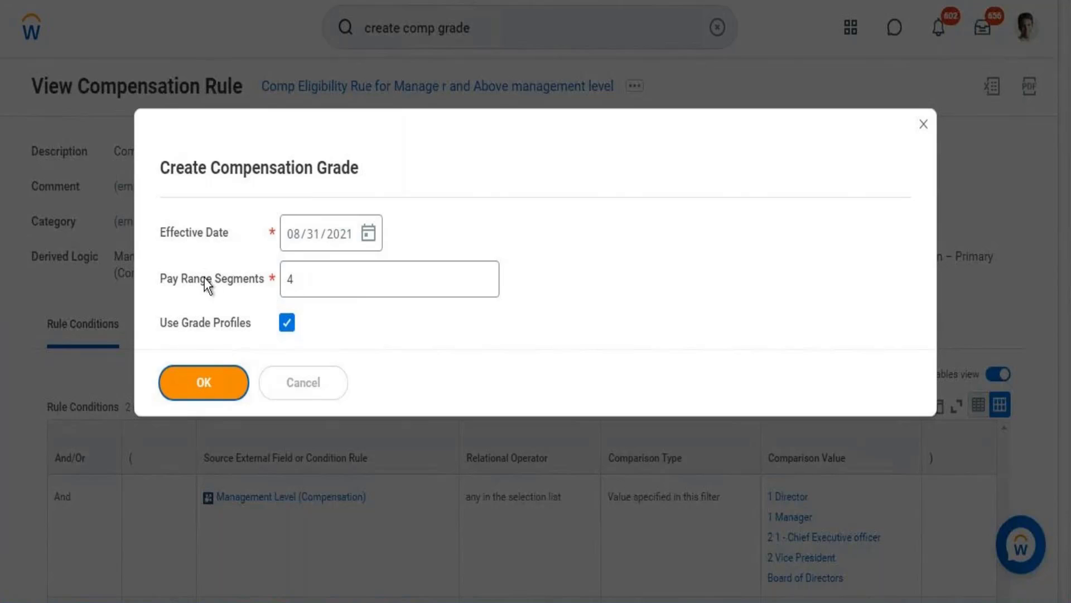
{"action": "left_click", "coordinate": [216, 380]}
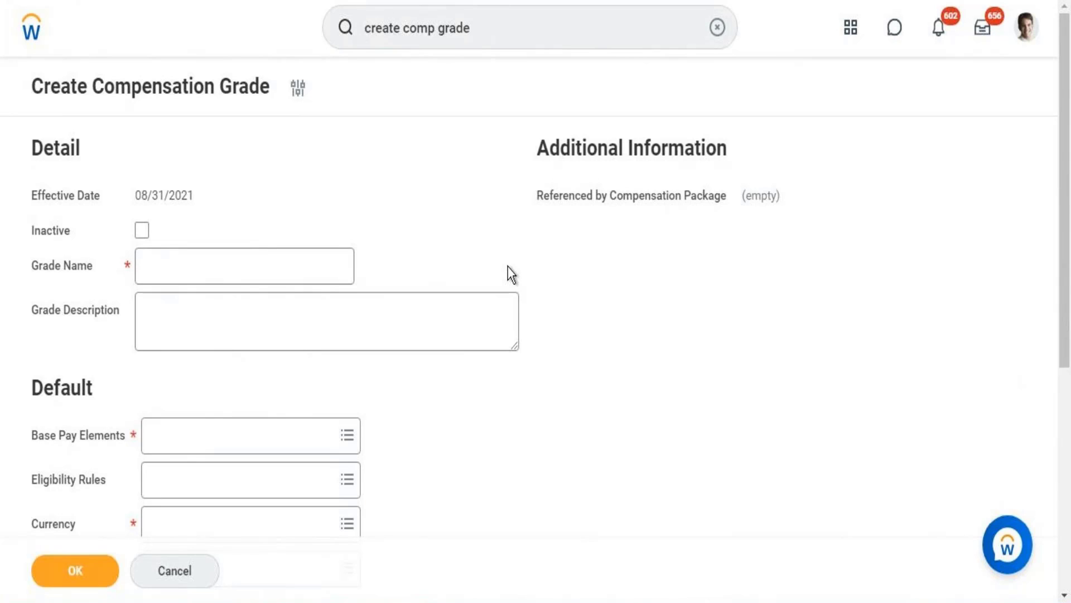
Switch to the Word notes and highlight the two recorded compensation eligibility rule names for review
{"action": "left_click", "coordinate": [218, 260]}
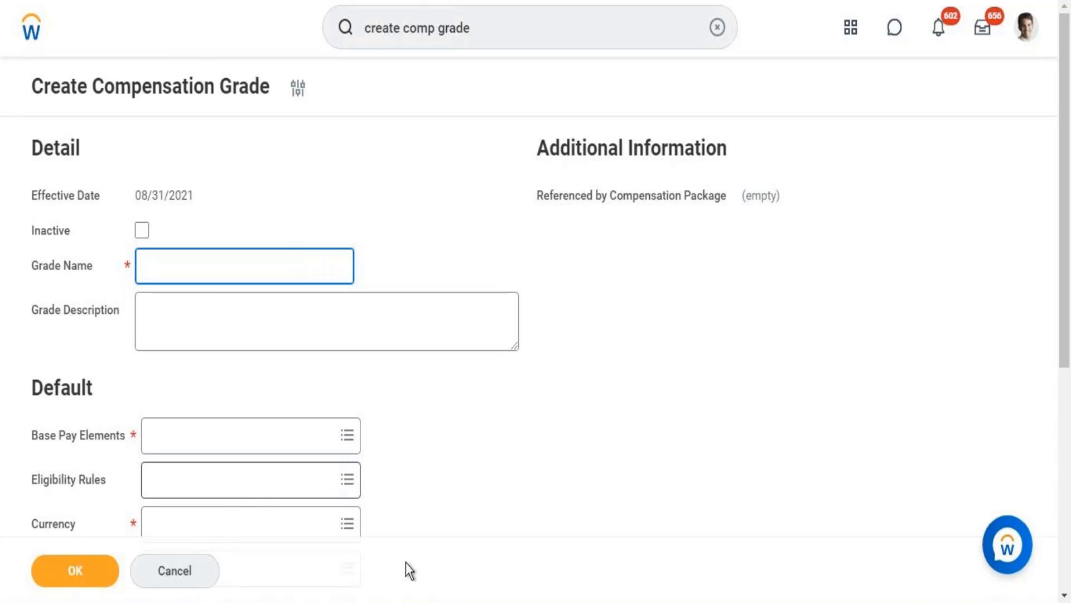
{"action": "left_click", "coordinate": [415, 601]}
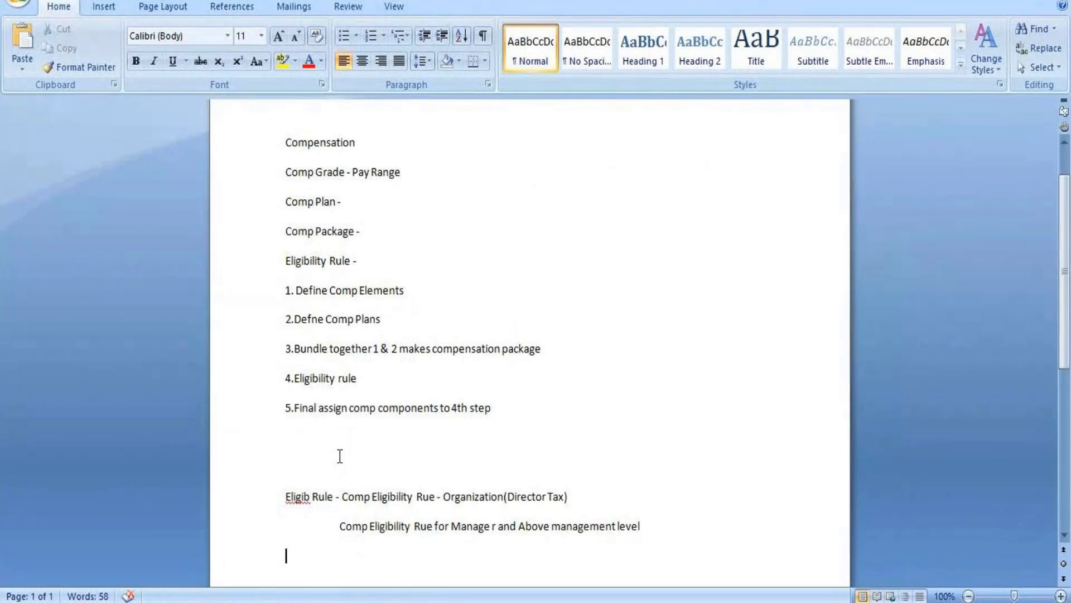
{"action": "left_click", "coordinate": [343, 497]}
{"action": "left_click_drag", "start_coordinate": [343, 499], "coordinate": [654, 533]}
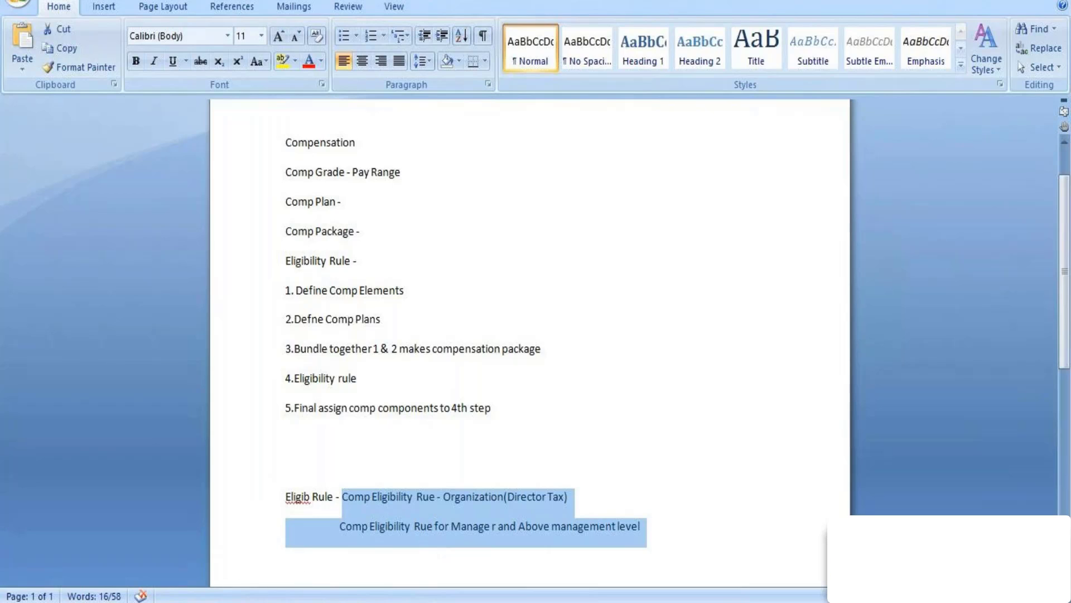
Return to Workday, open the signed-in user's profile and view the security groups from its Security Profile actions
{"action": "mouse_move", "coordinate": [355, 602]}
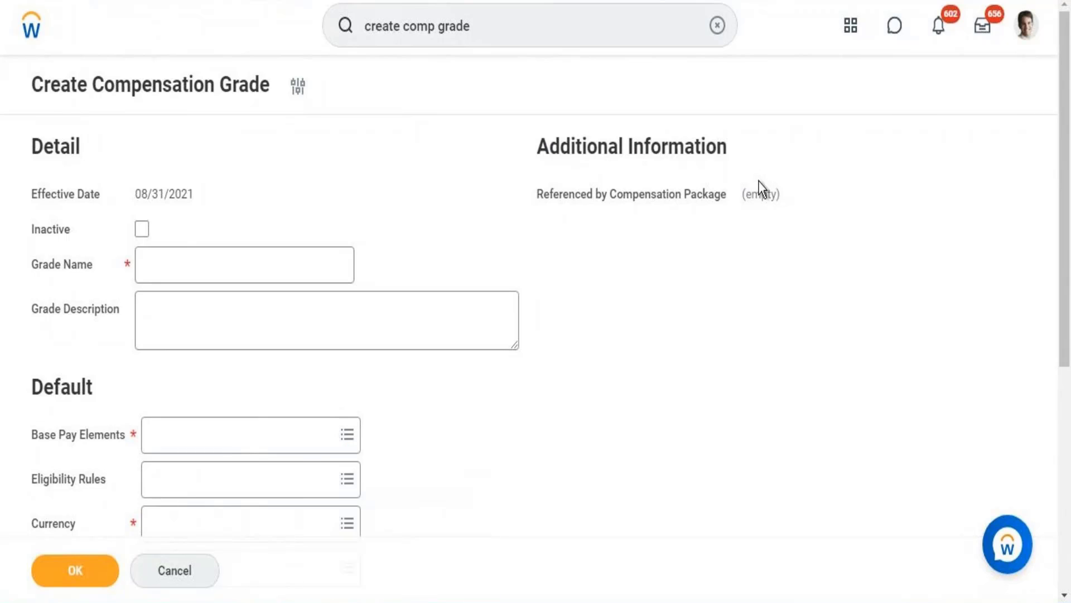
{"action": "left_click", "coordinate": [1028, 39]}
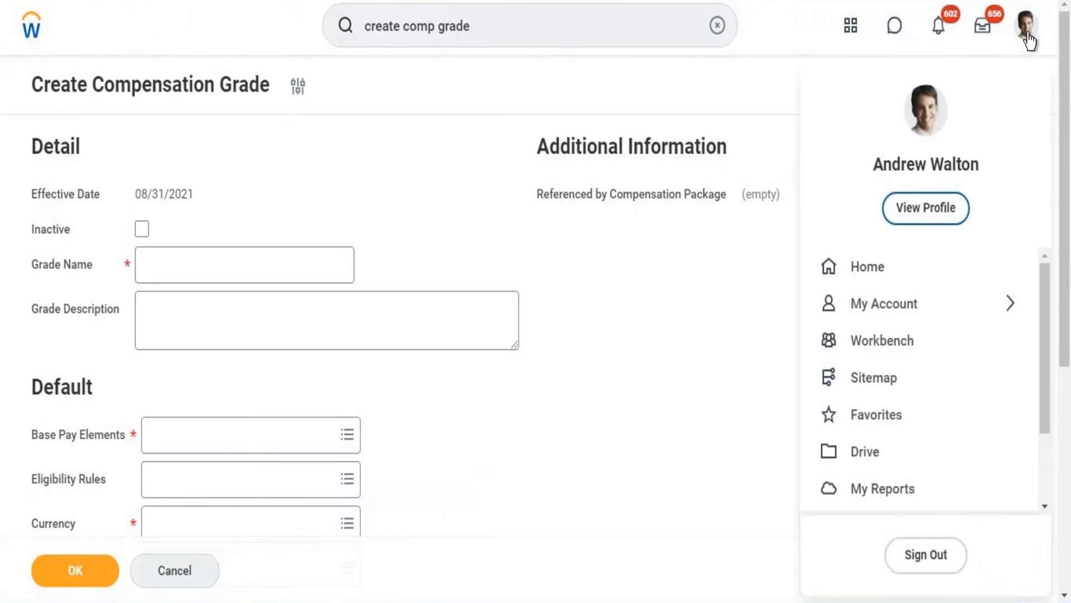
{"action": "left_click", "coordinate": [925, 206]}
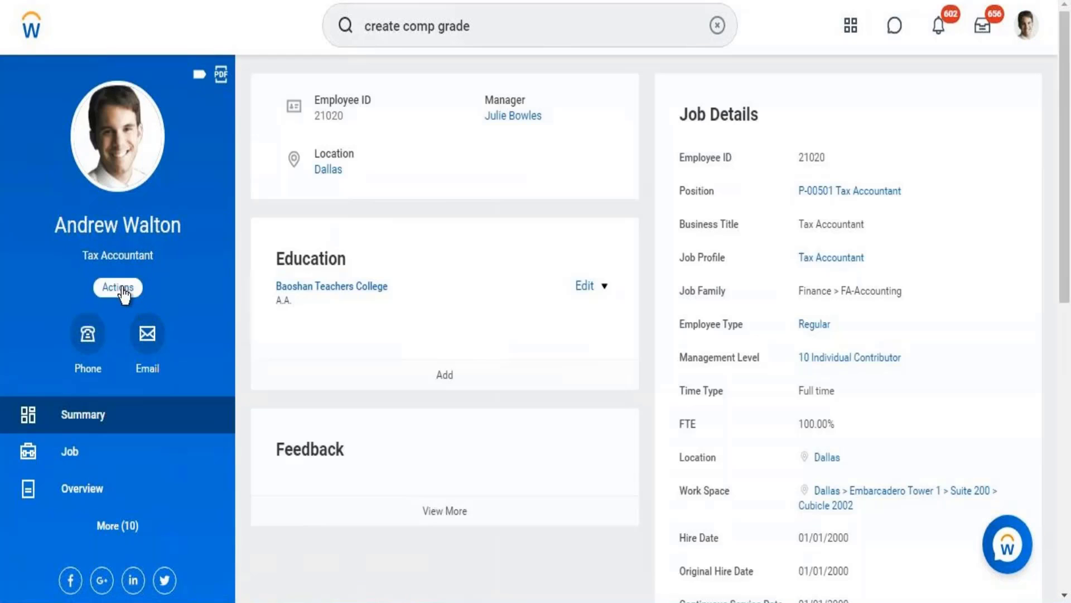
{"action": "left_click", "coordinate": [124, 288]}
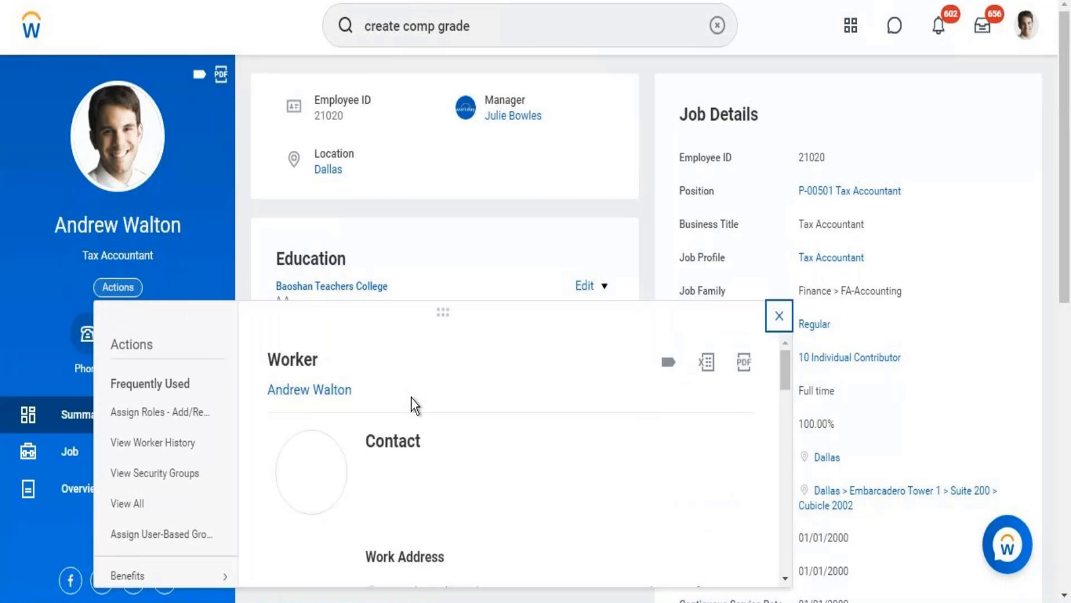
{"action": "left_click_drag", "start_coordinate": [788, 373], "coordinate": [781, 542]}
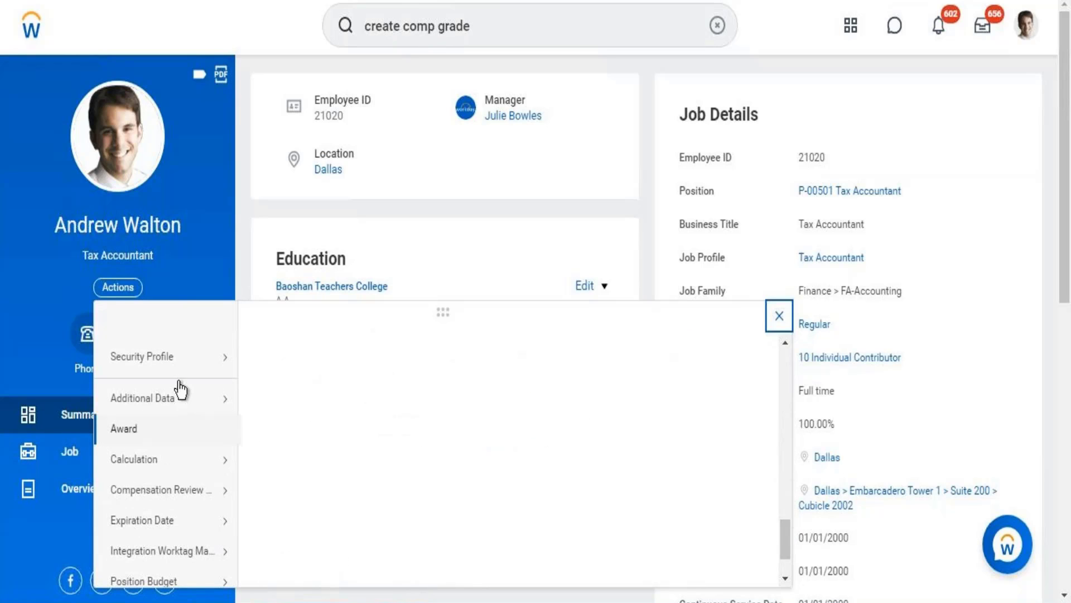
{"action": "mouse_move", "coordinate": [169, 363]}
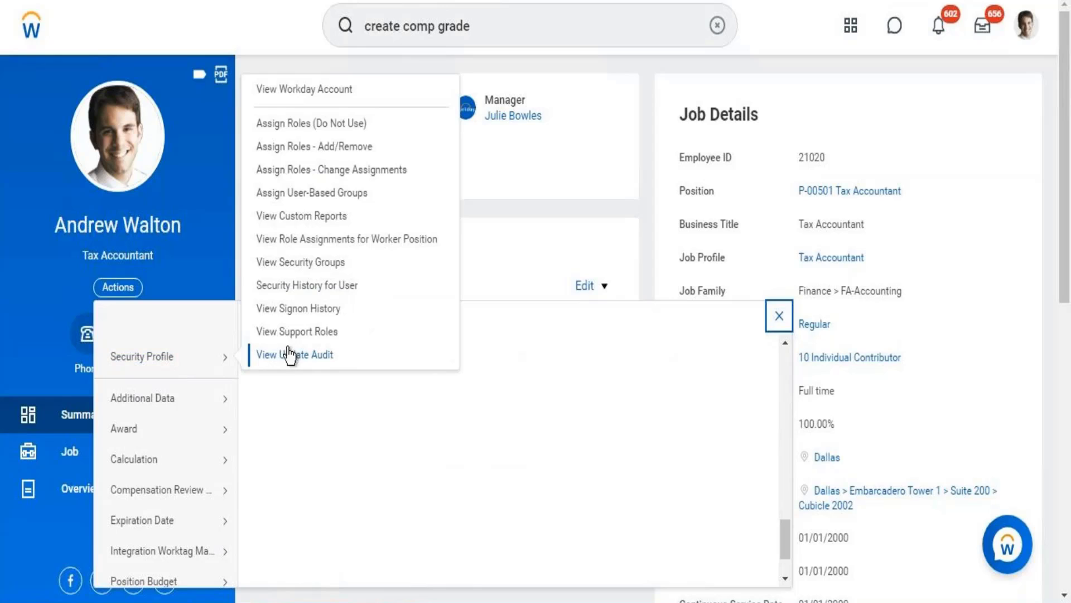
{"action": "left_click", "coordinate": [294, 266]}
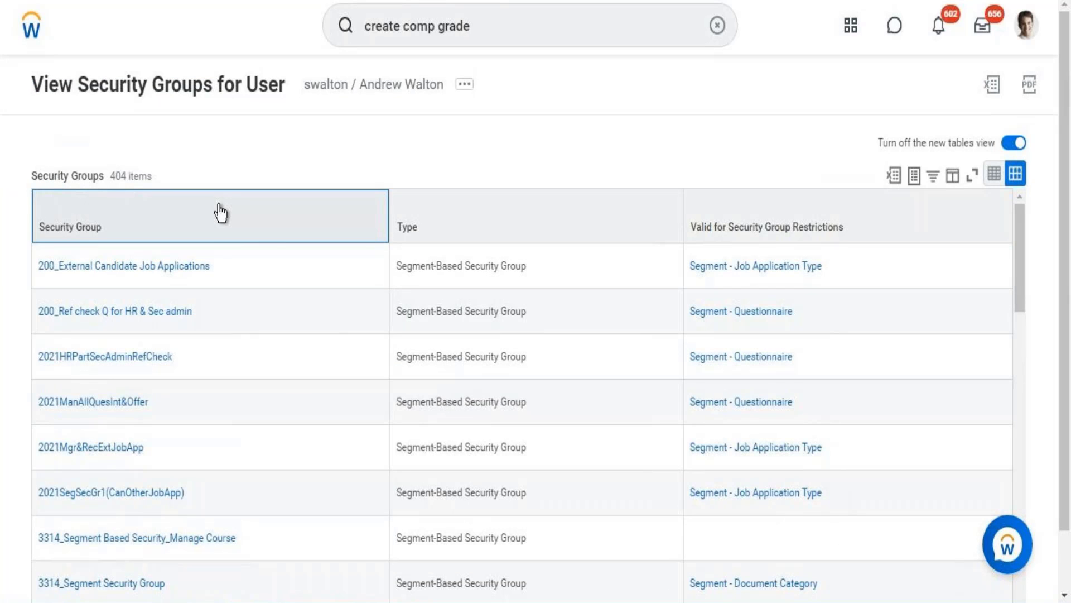
Filter the user's security groups to the exact group Compensation Administrator
{"action": "left_click", "coordinate": [216, 223]}
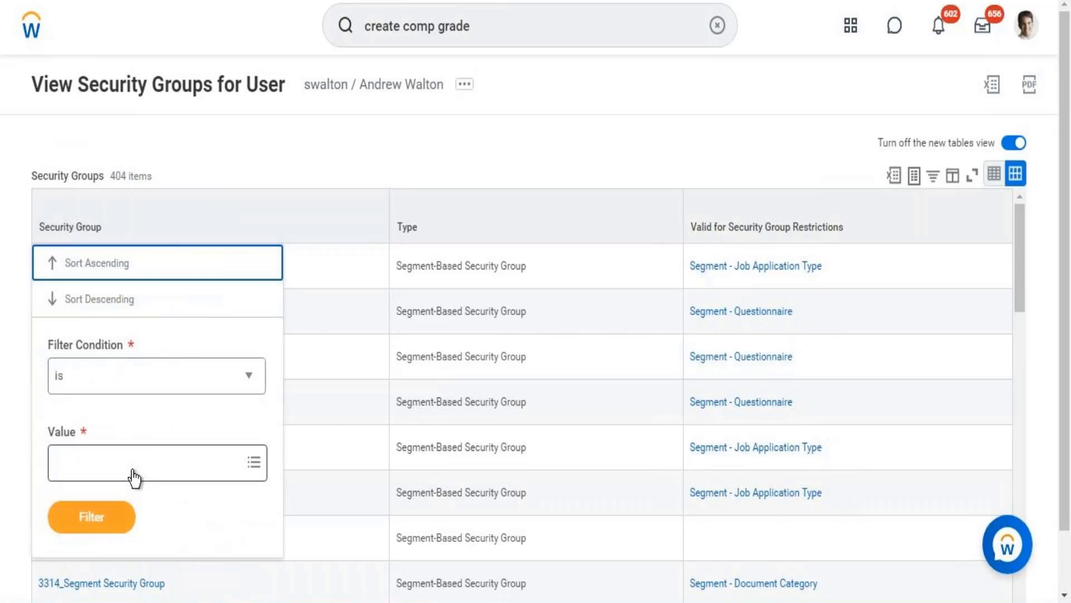
{"action": "left_click", "coordinate": [134, 470]}
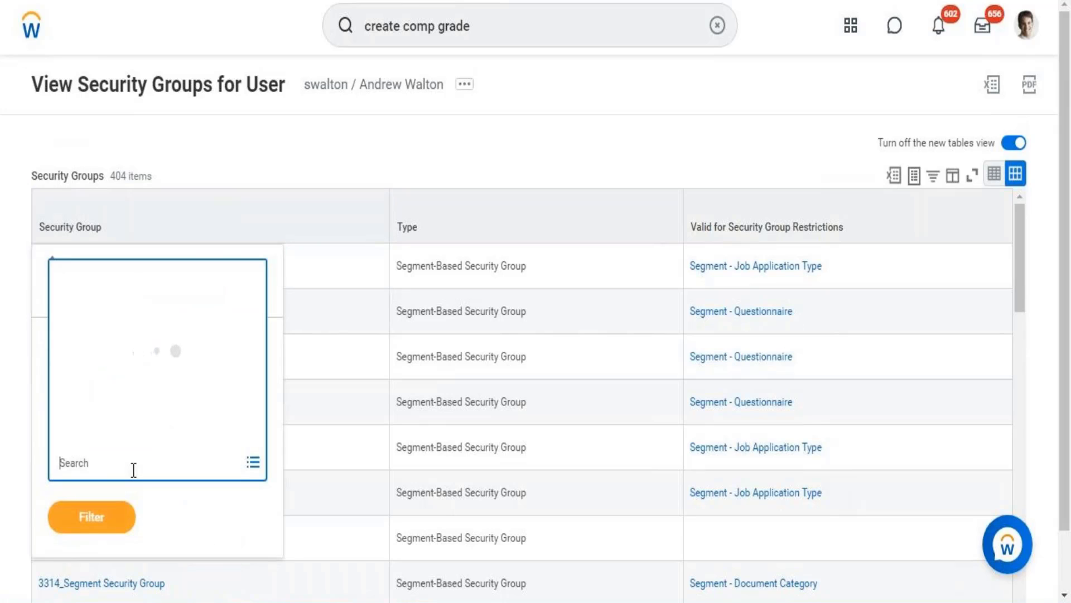
{"action": "type", "text": "compensation"}
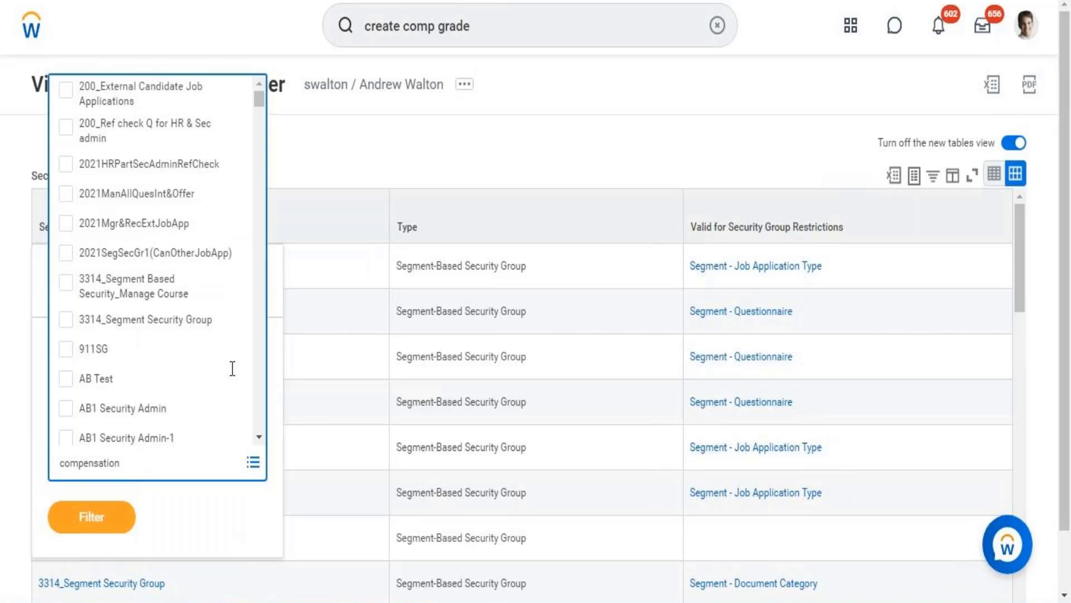
{"action": "key", "text": "Return"}
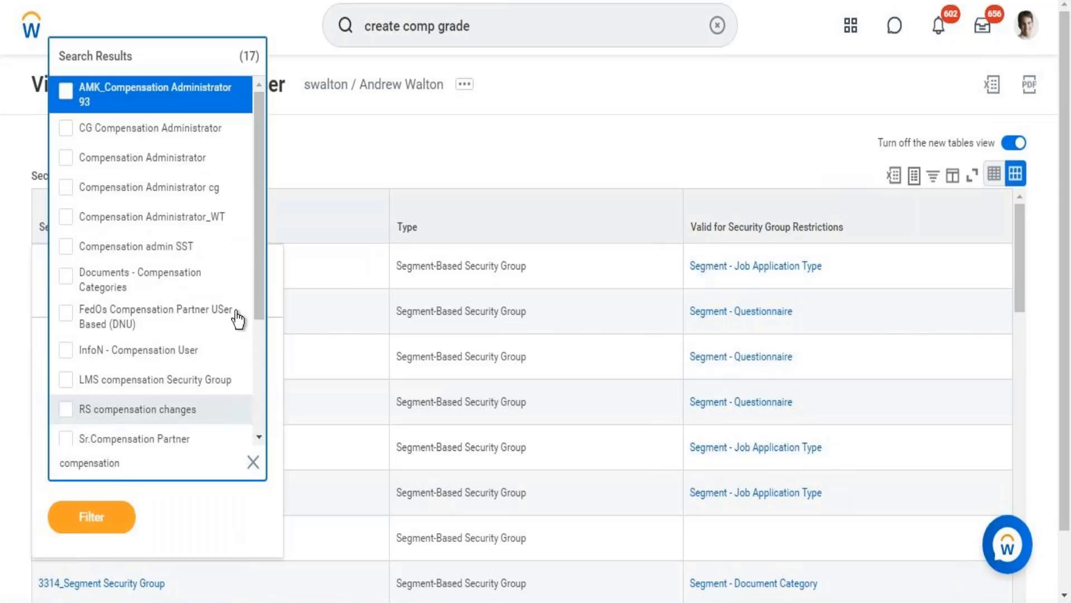
{"action": "left_click", "coordinate": [166, 159]}
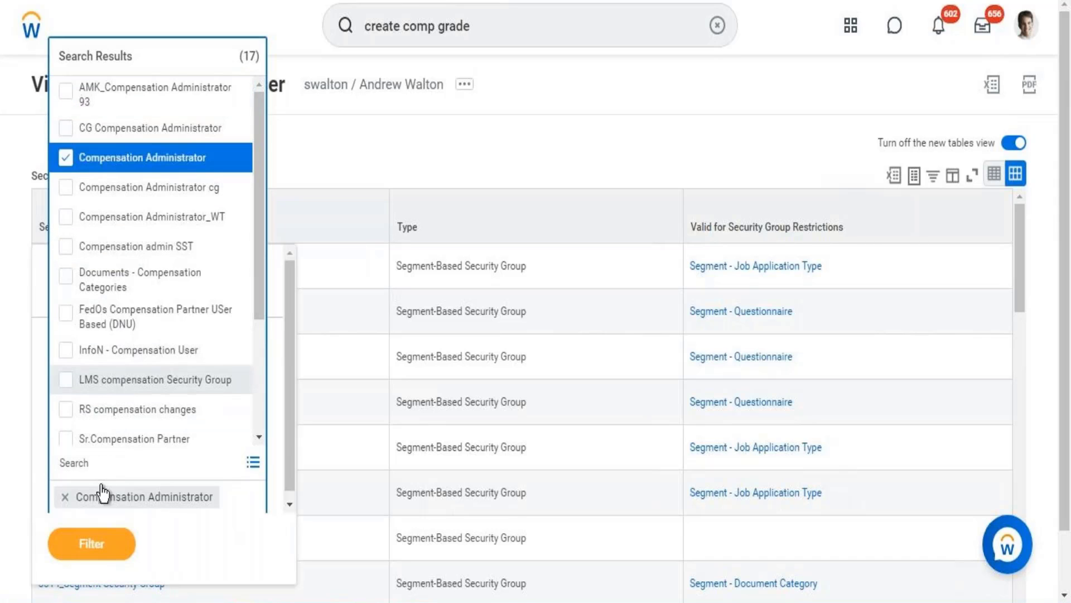
{"action": "left_click", "coordinate": [96, 553]}
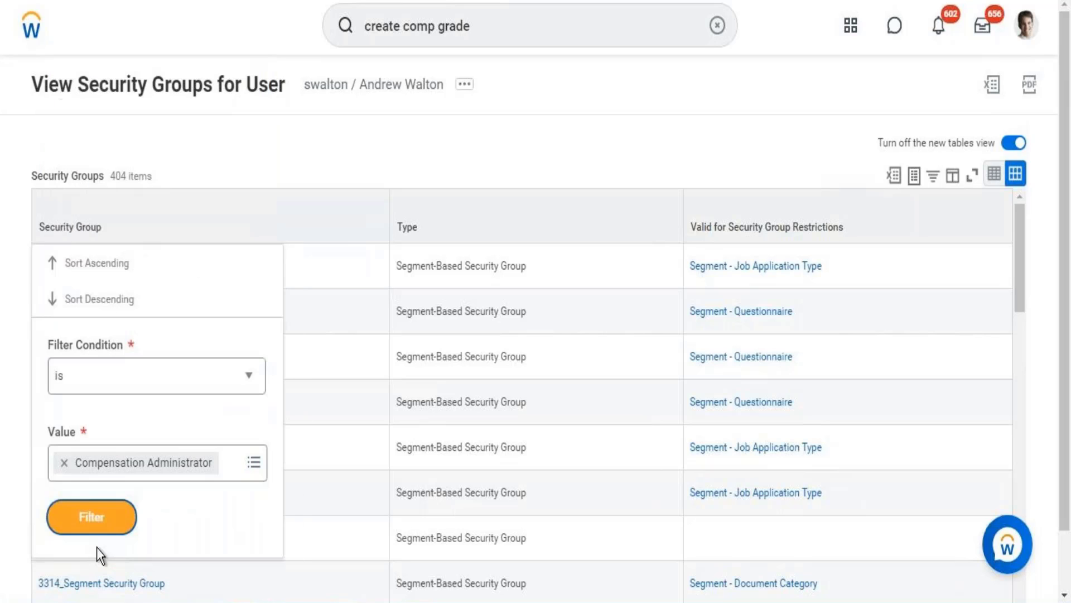
{"action": "left_click", "coordinate": [92, 517]}
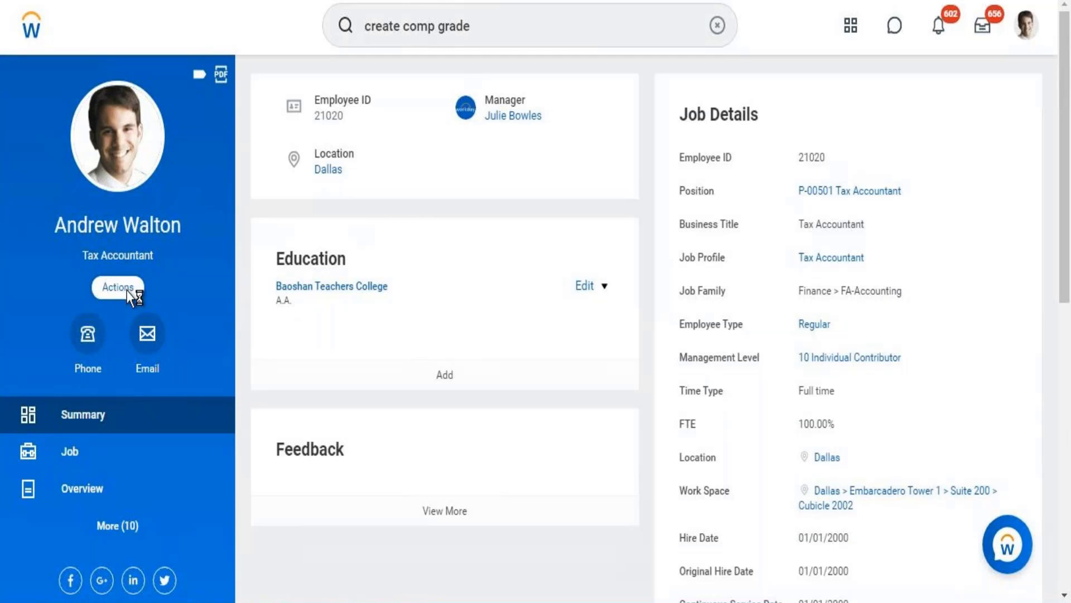
Open the Assign User-Based Groups task from the worker profile's Security Profile actions
{"action": "left_click", "coordinate": [128, 290]}
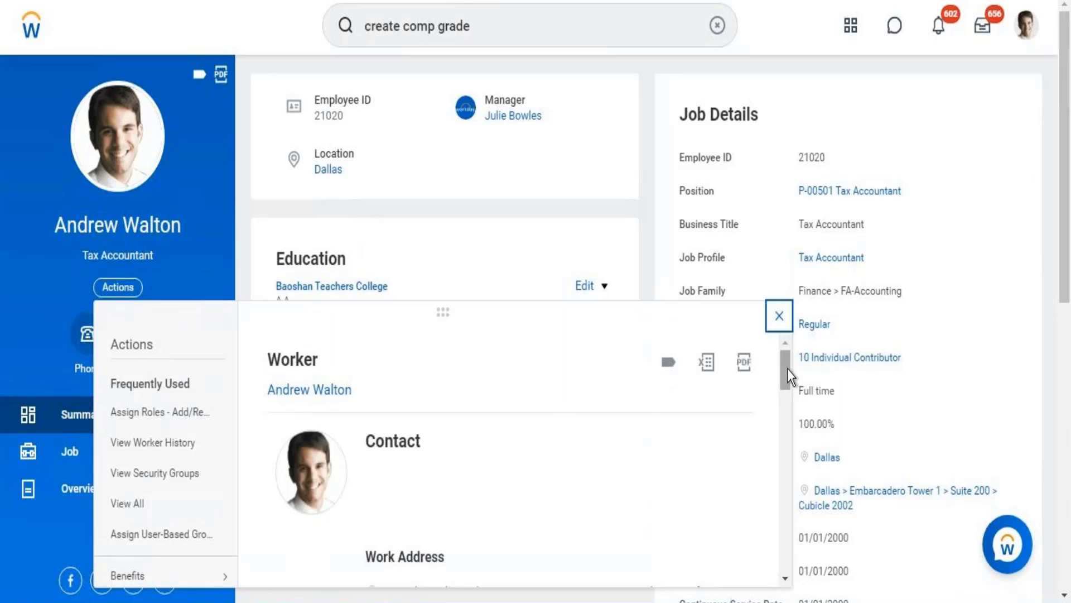
{"action": "left_click_drag", "start_coordinate": [786, 386], "coordinate": [787, 531]}
{"action": "mouse_move", "coordinate": [160, 409]}
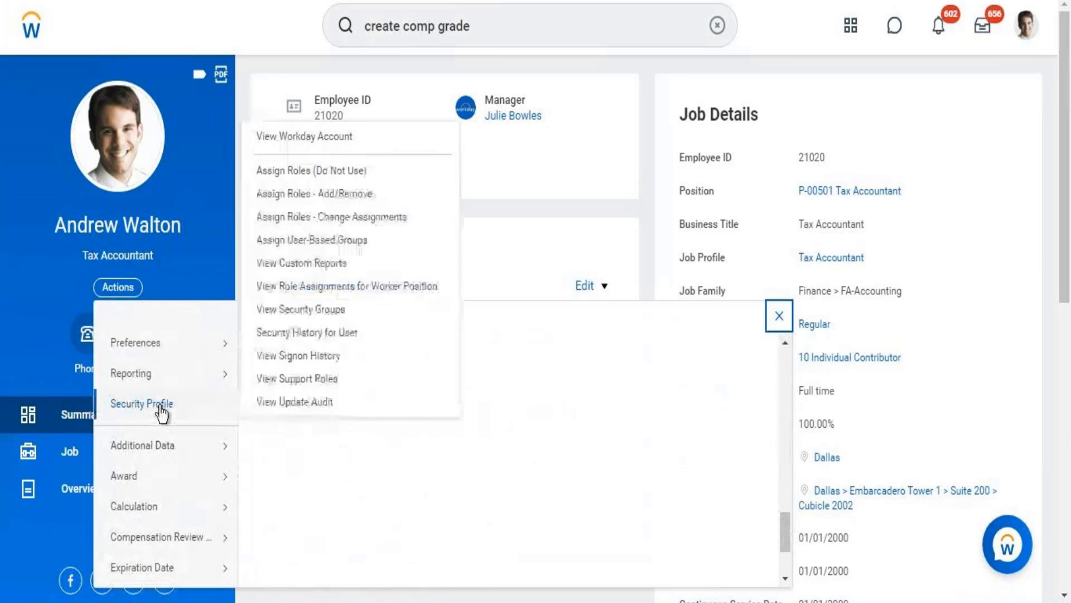
{"action": "left_click", "coordinate": [312, 243]}
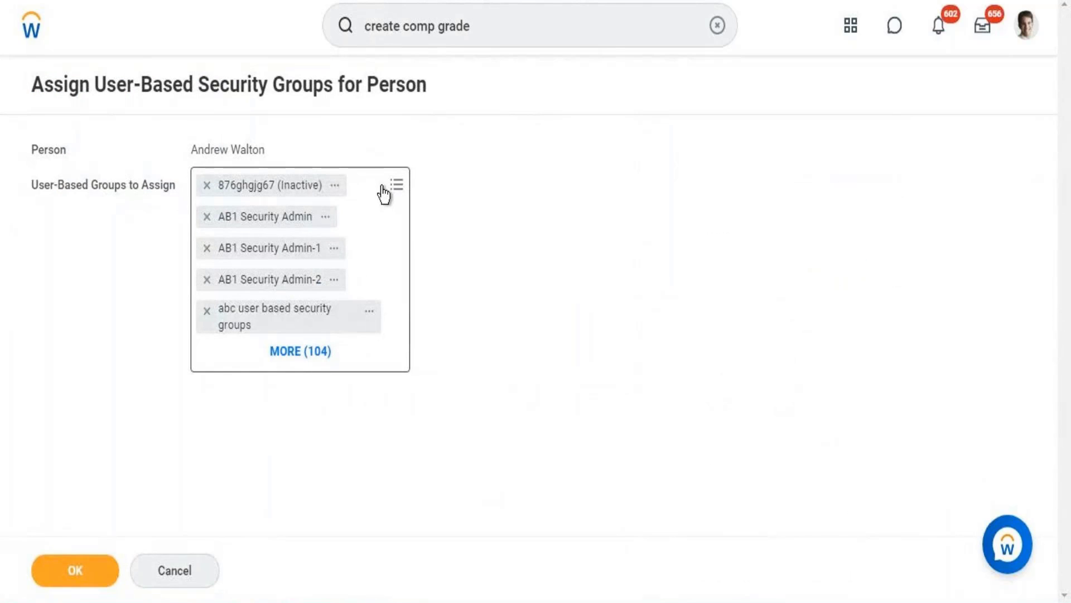
Search the user-based groups to assign for "Security Admin", look through the matching groups and switch to the Word notes
{"action": "left_click", "coordinate": [350, 192]}
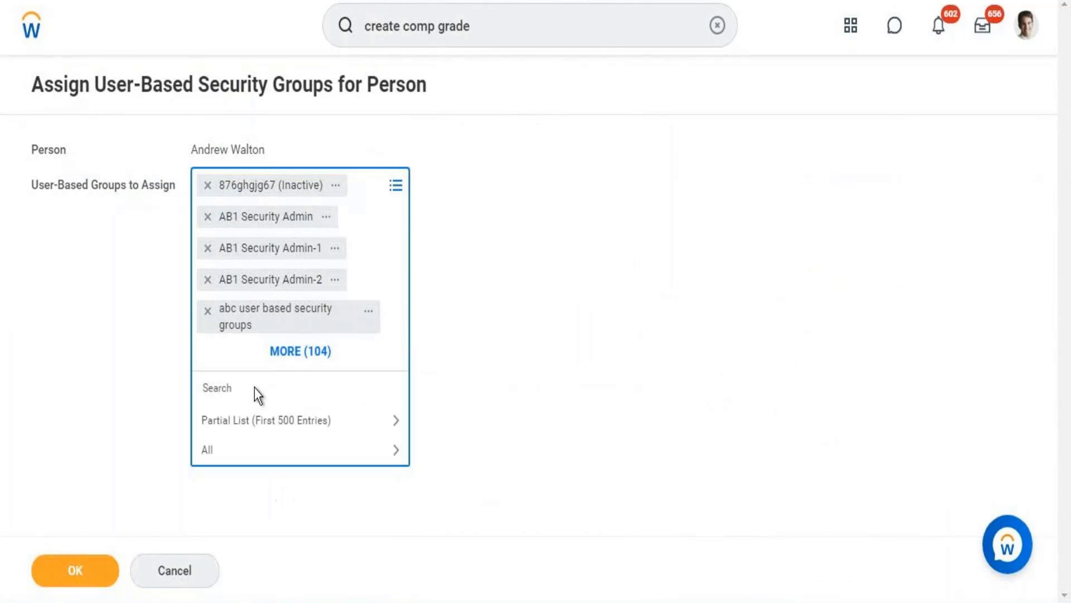
{"action": "type", "text": "Security Admin"}
{"action": "key", "text": "Return"}
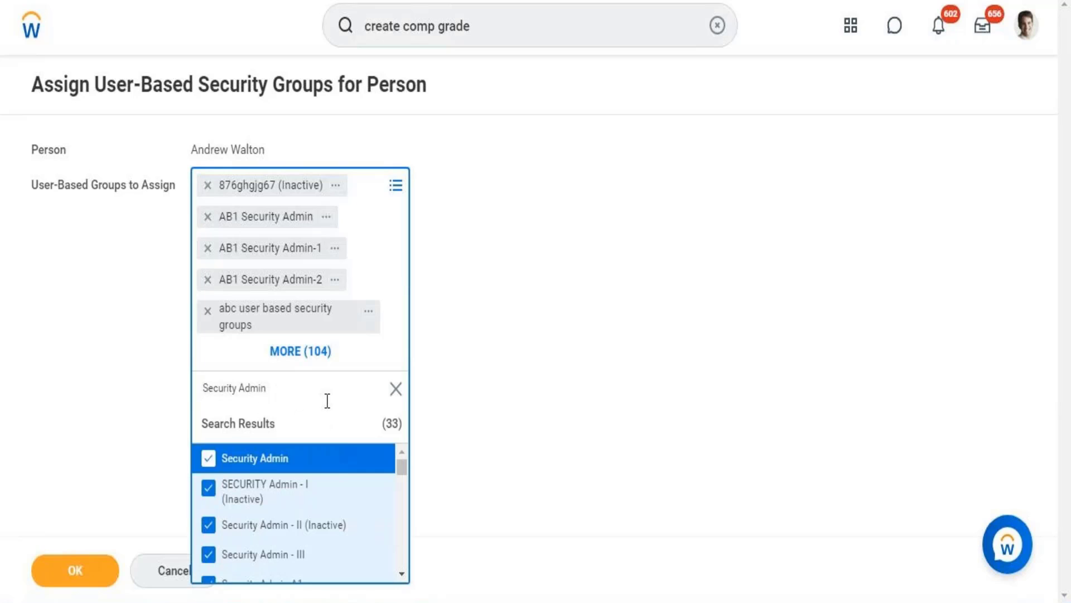
{"action": "left_click", "coordinate": [402, 574]}
{"action": "left_click", "coordinate": [402, 575]}
{"action": "left_click", "coordinate": [402, 575]}
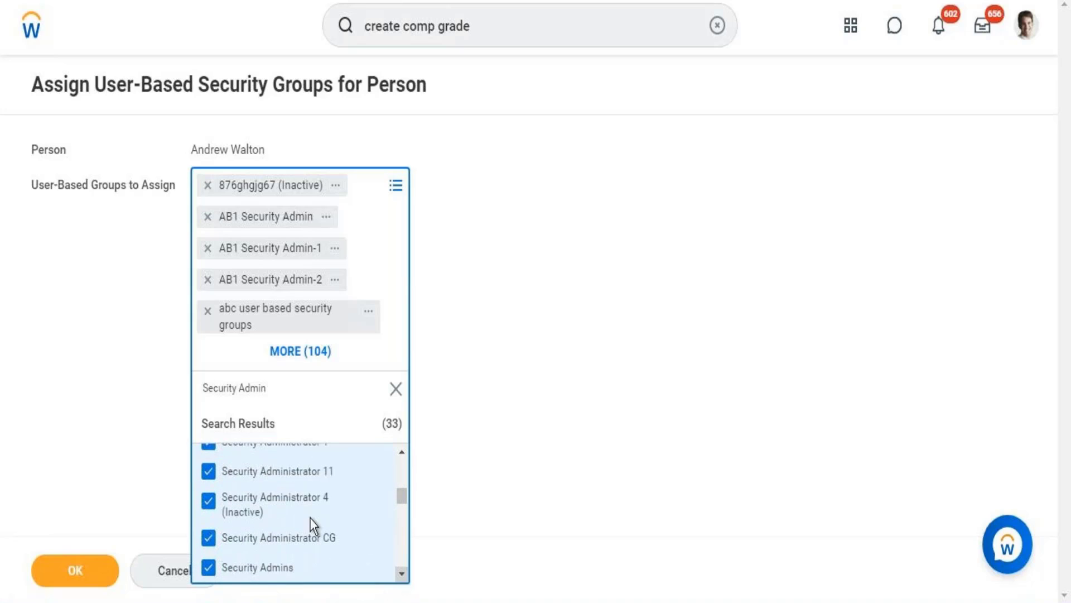
{"action": "left_click", "coordinate": [403, 452]}
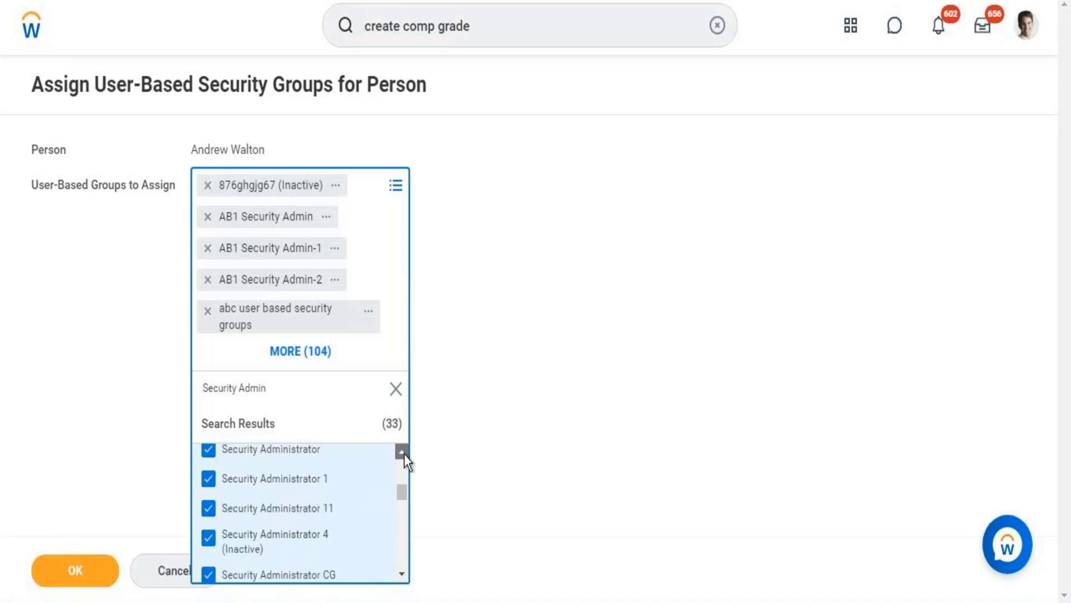
{"action": "left_click", "coordinate": [403, 452]}
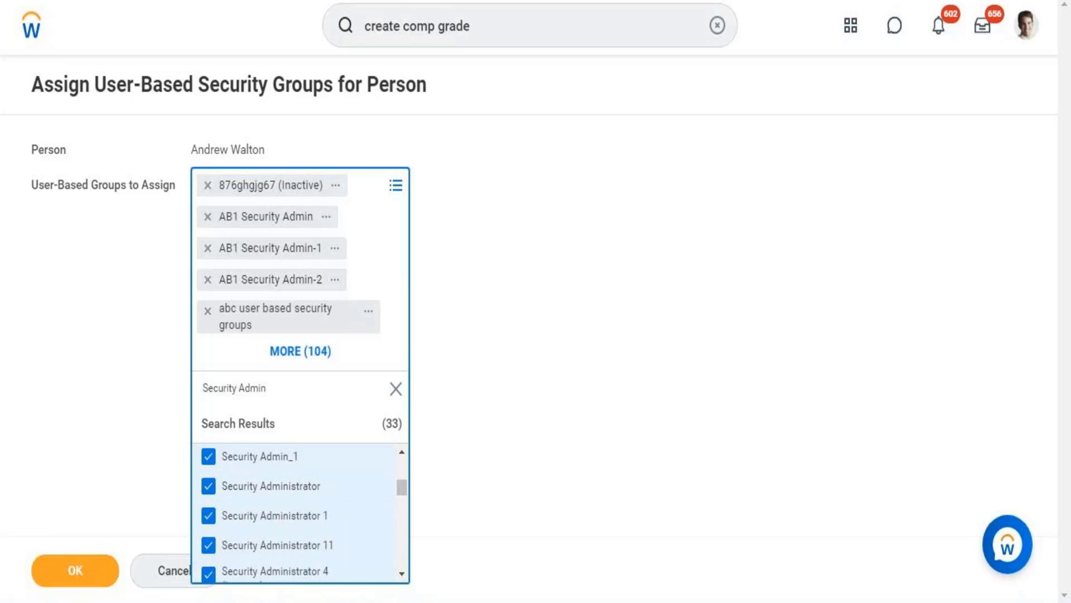
{"action": "left_click", "coordinate": [404, 601]}
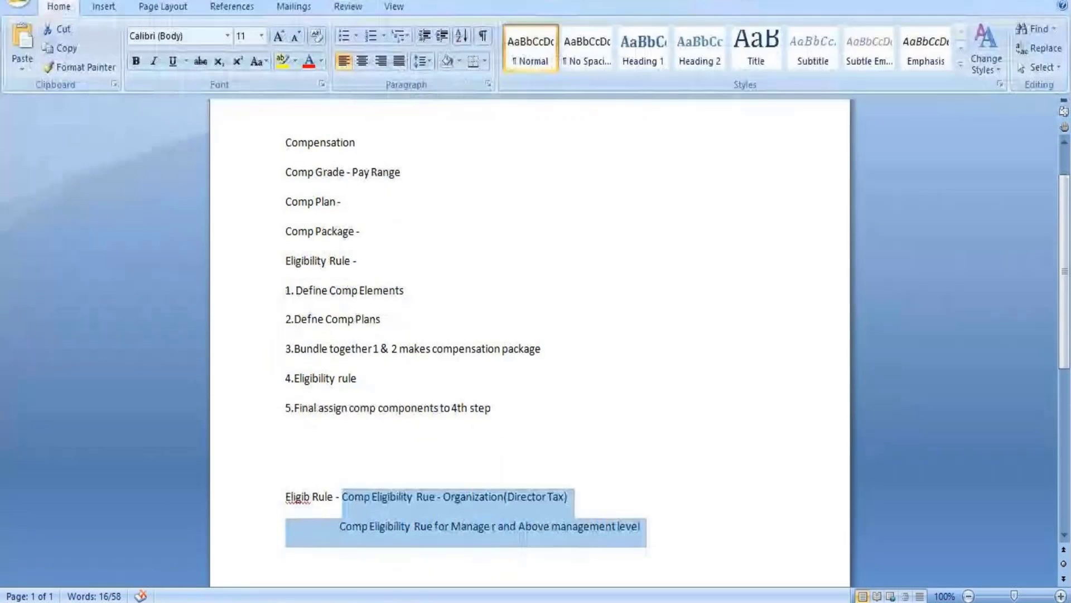